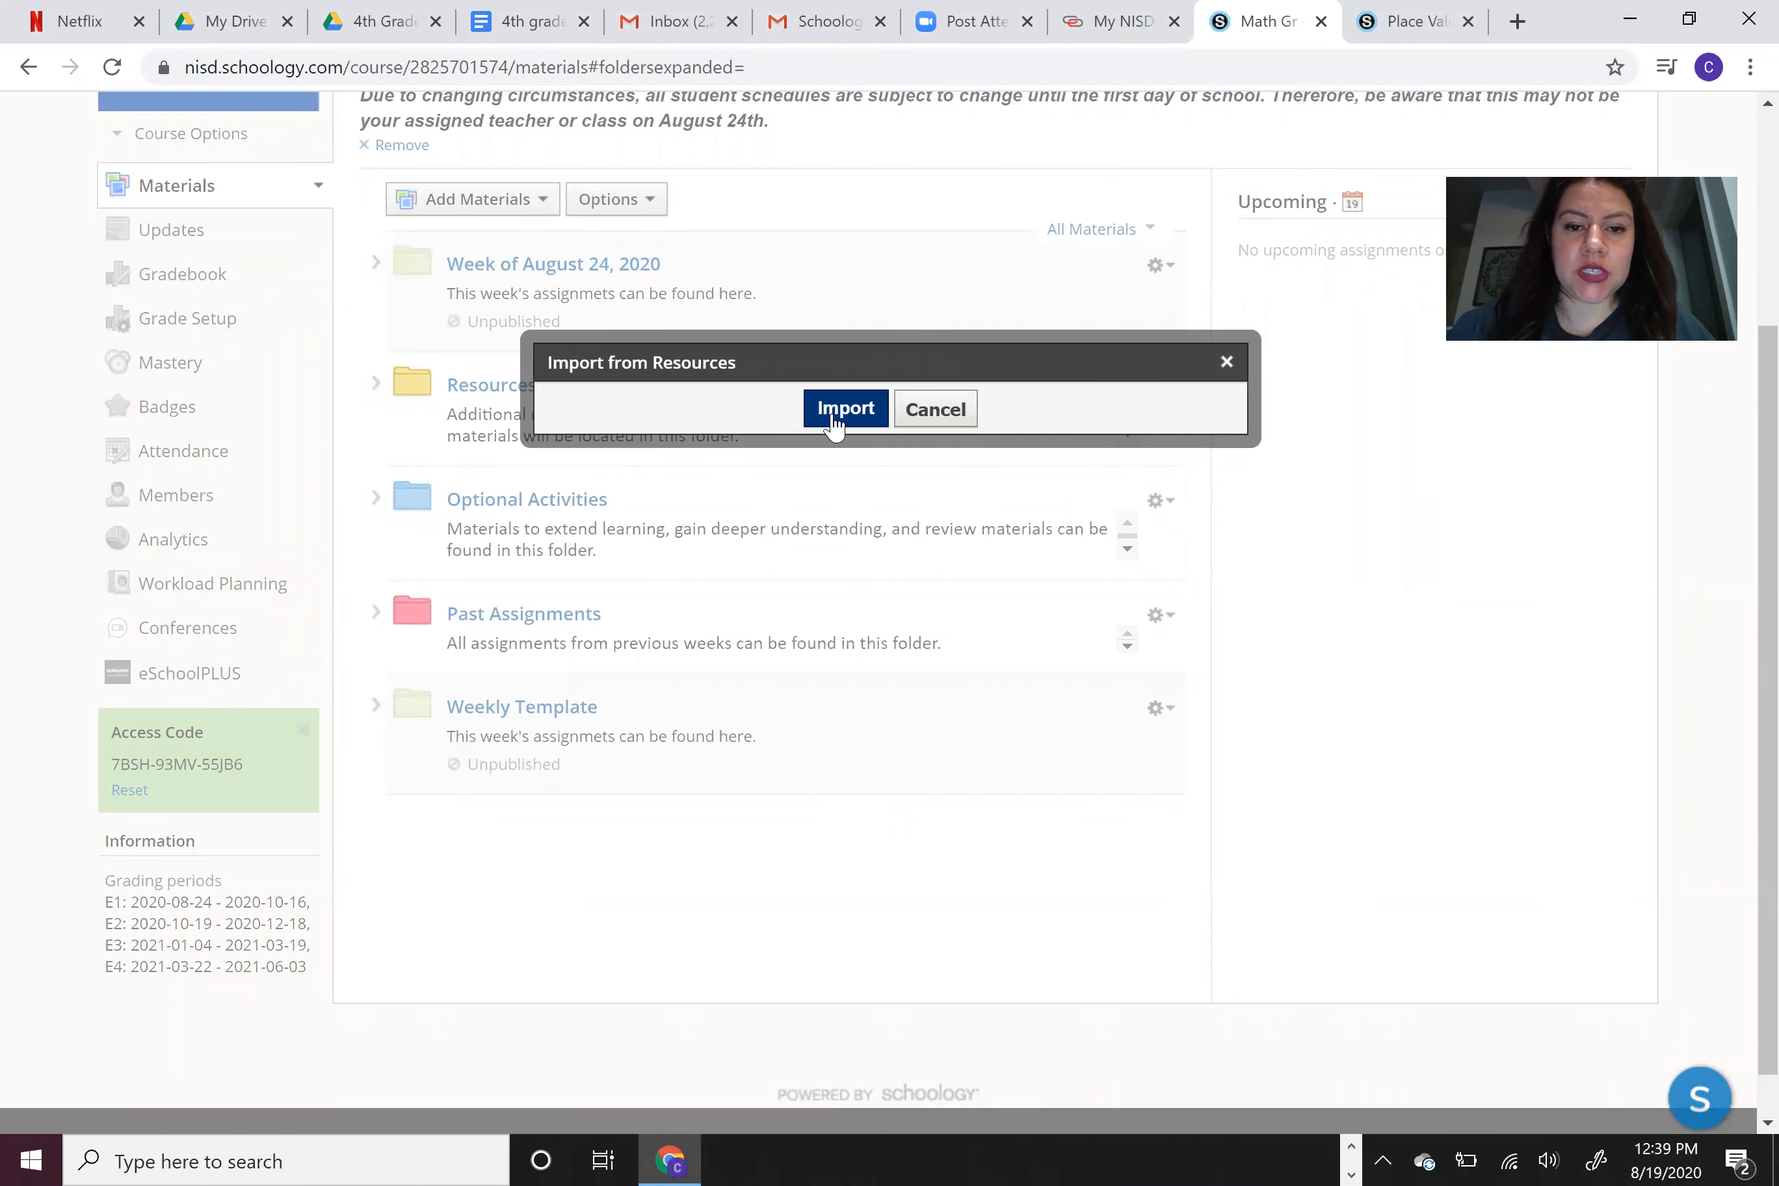
# - Import the selected Weekly Template folder from Resources into the Math Gr 4 course materials
pyautogui.click(843, 408)
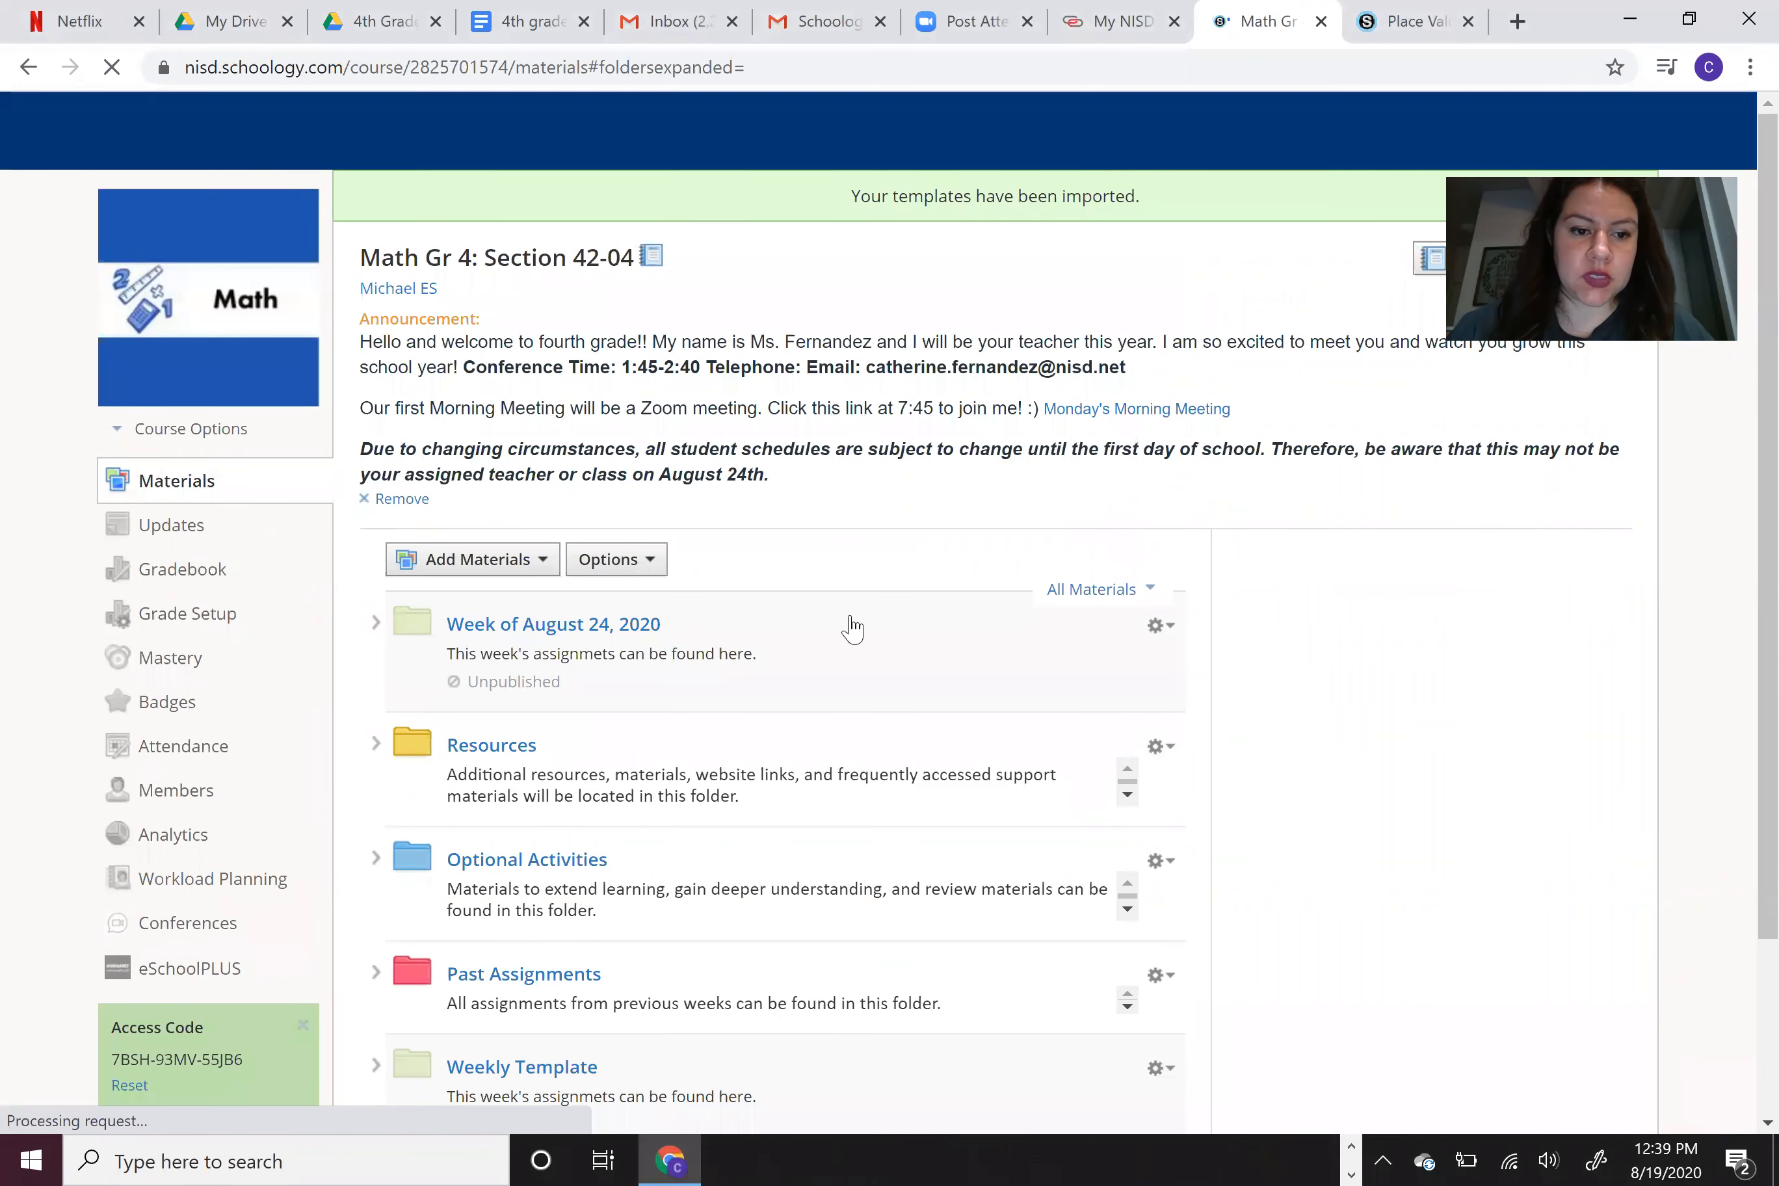
pyautogui.scroll(-3, 842, 628)
pyautogui.click(732, 621)
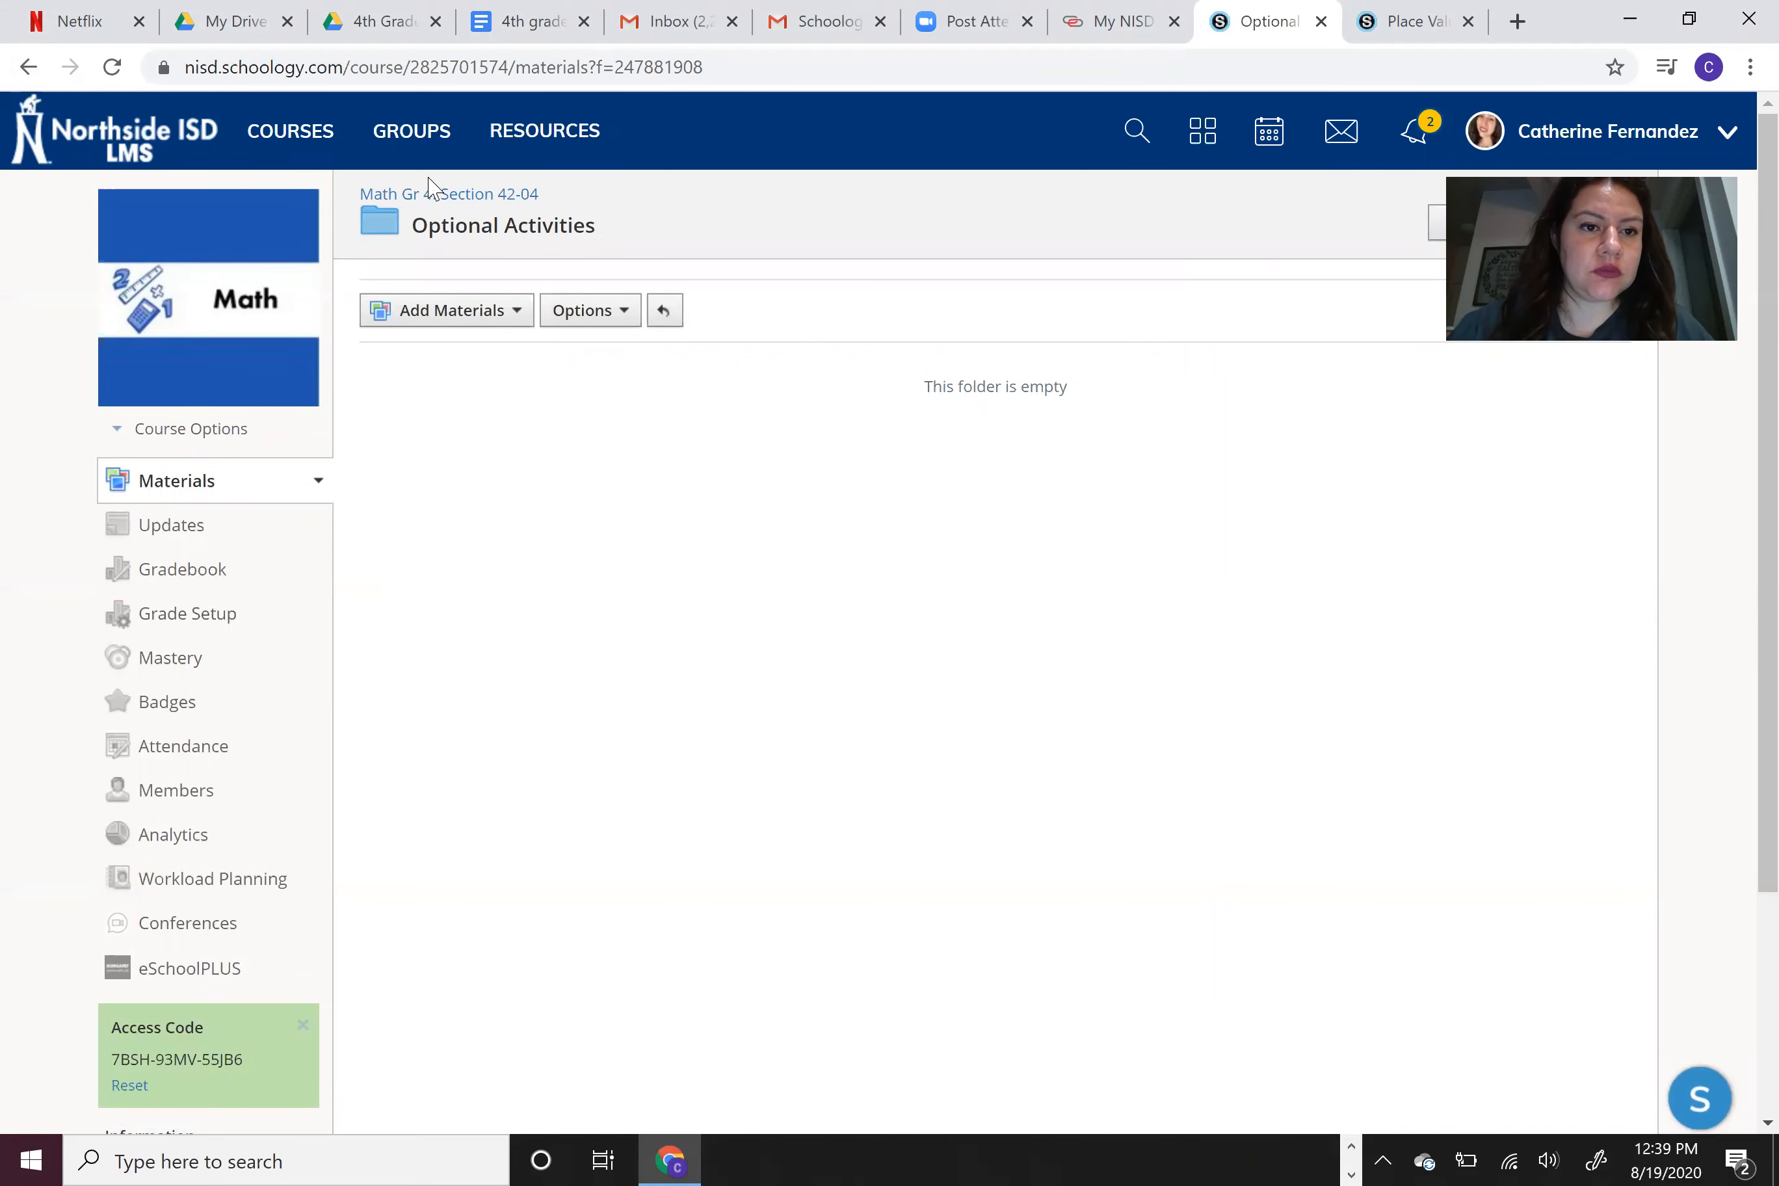
pyautogui.click(493, 200)
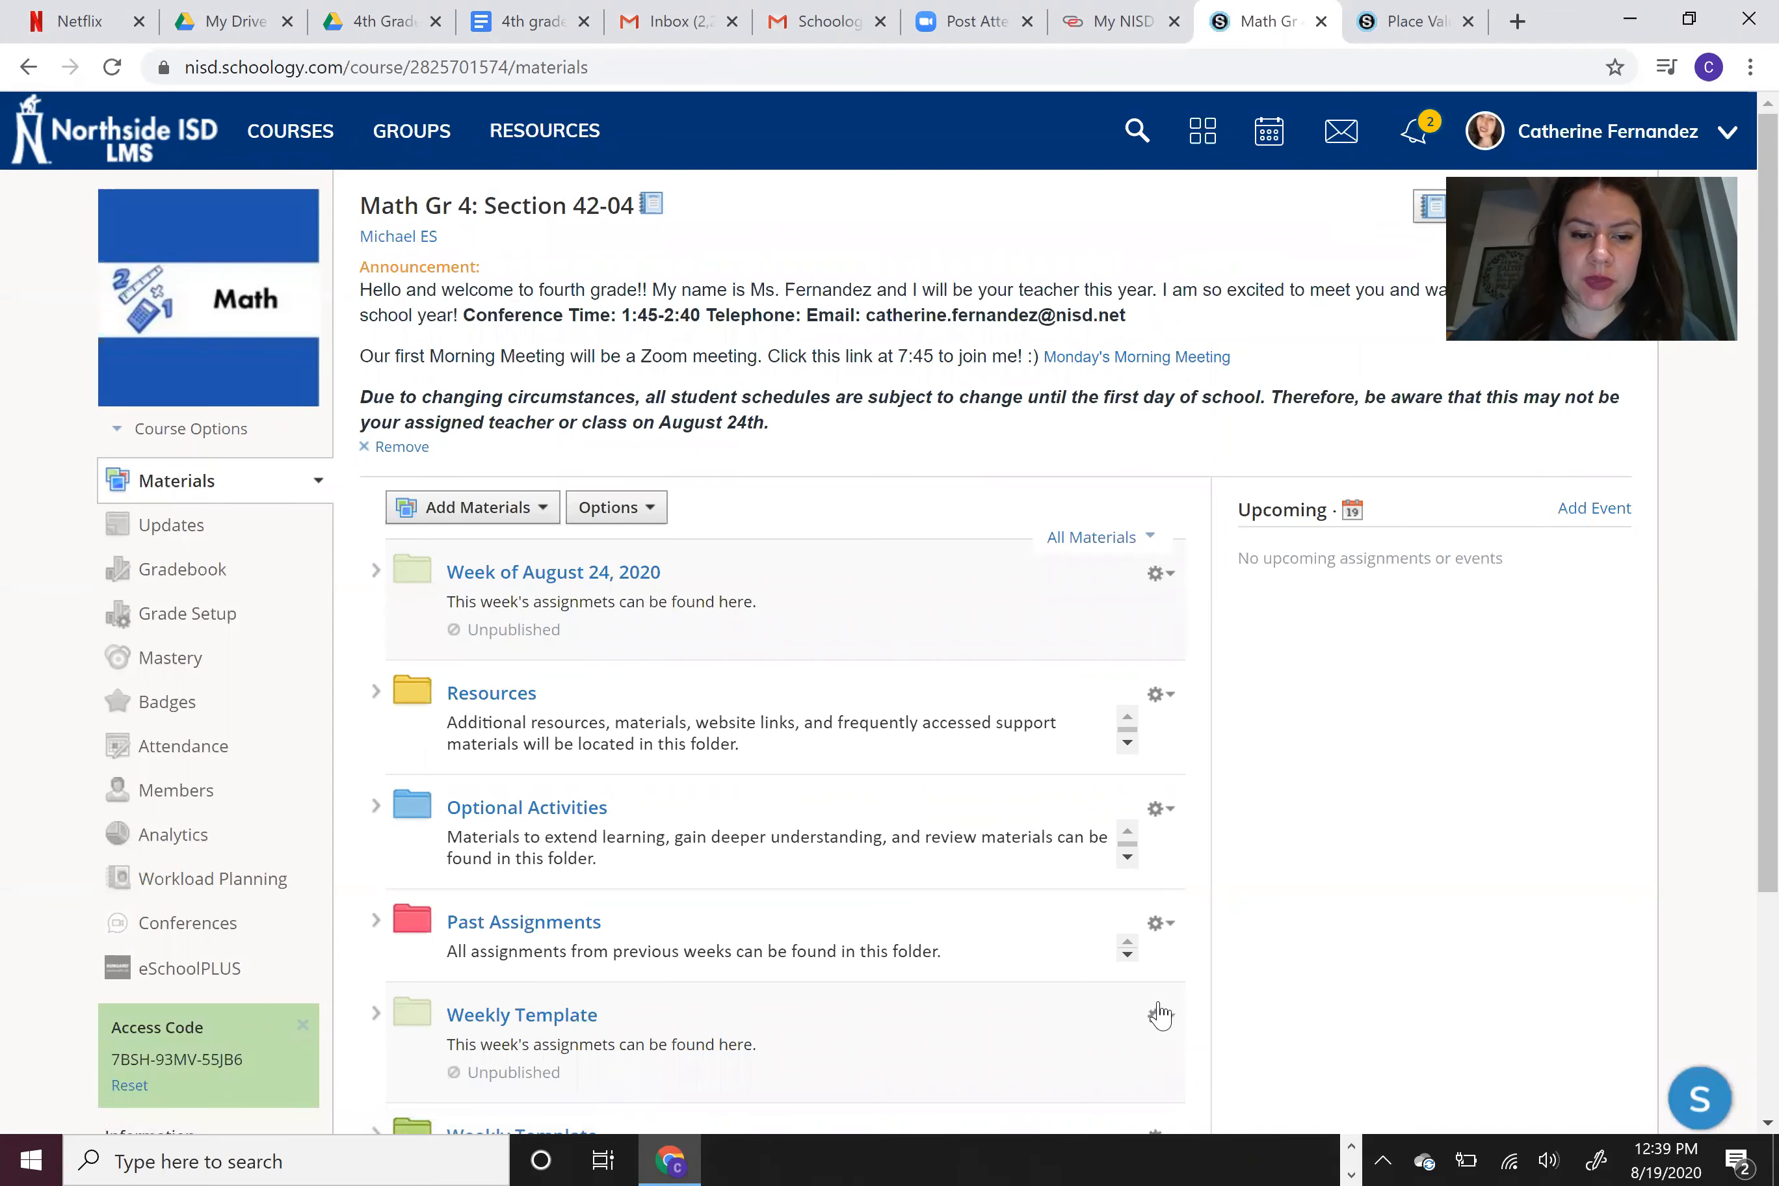
# - Rename the newly imported, published Weekly Template folder as "Week of August 31st" and save the change
pyautogui.scroll(-3, 925, 886)
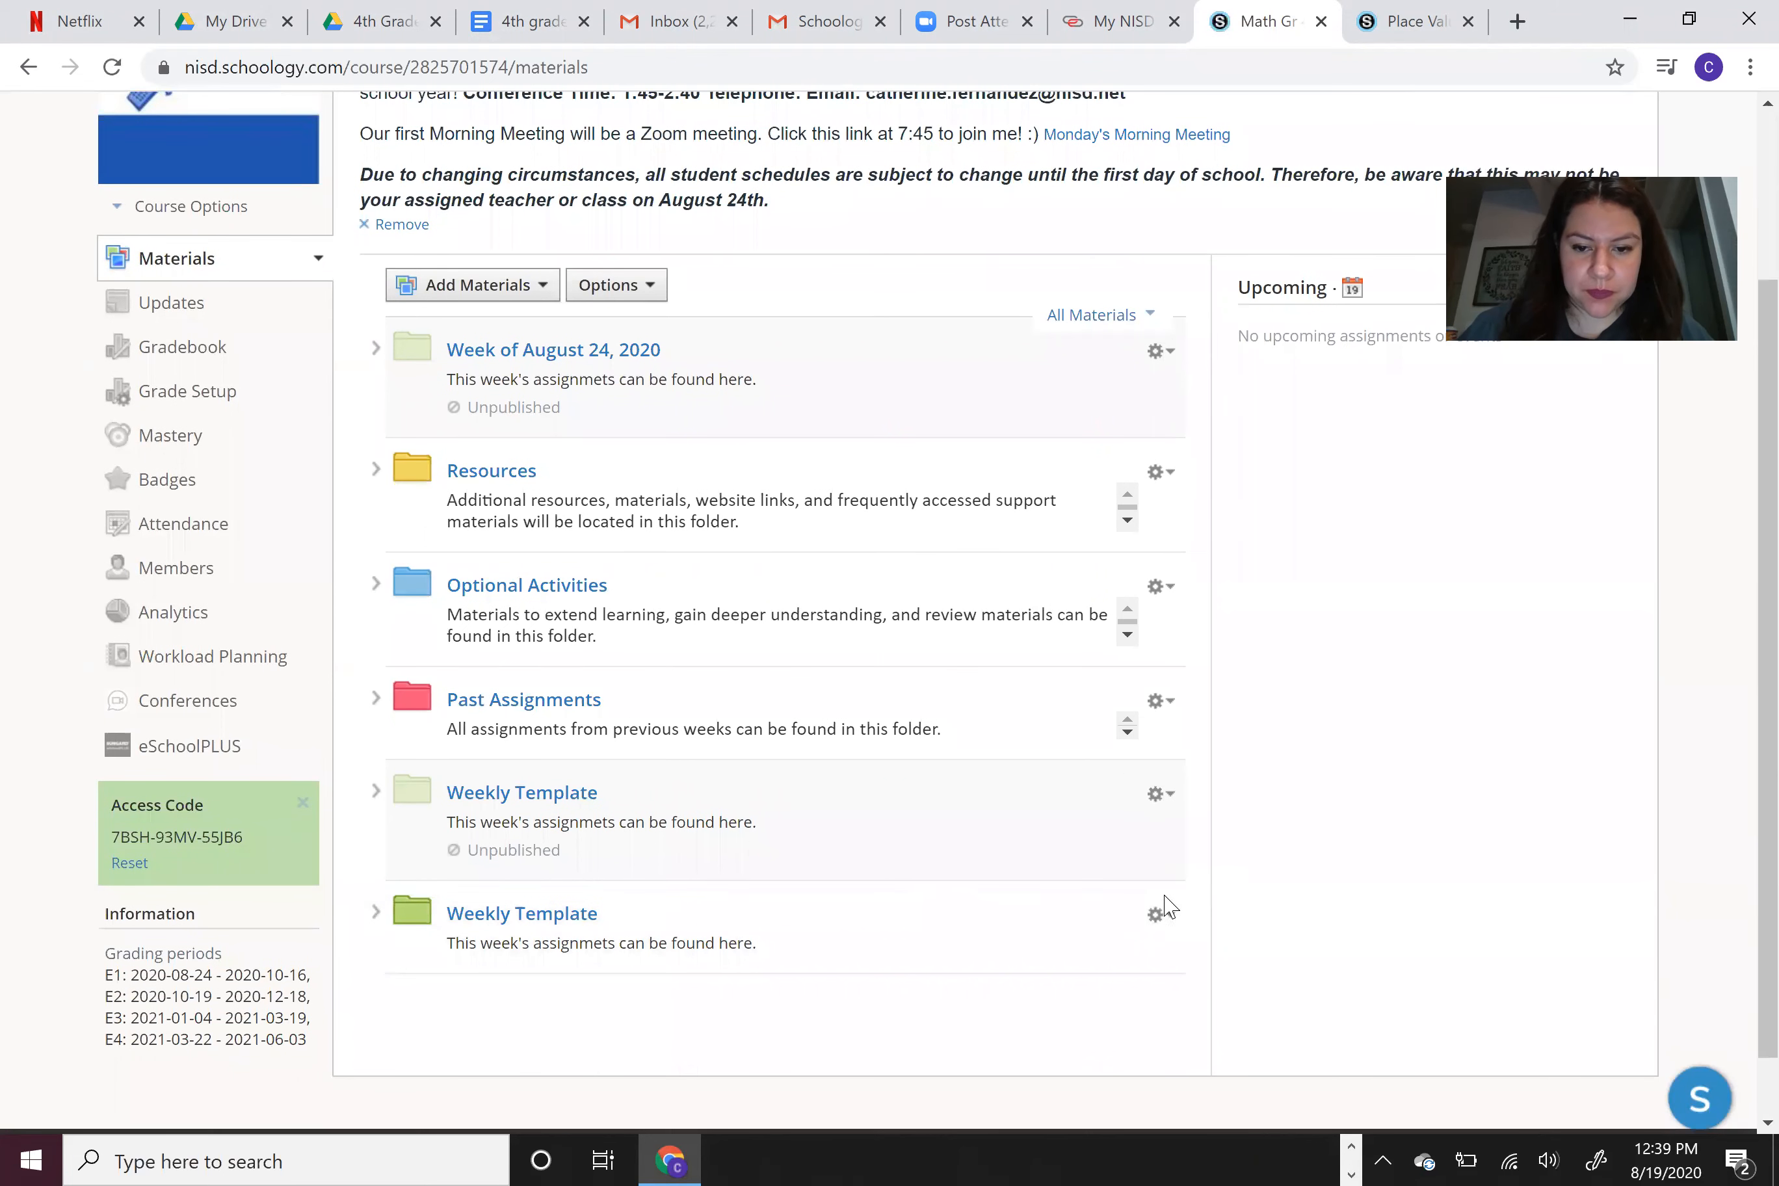
pyautogui.click(1160, 922)
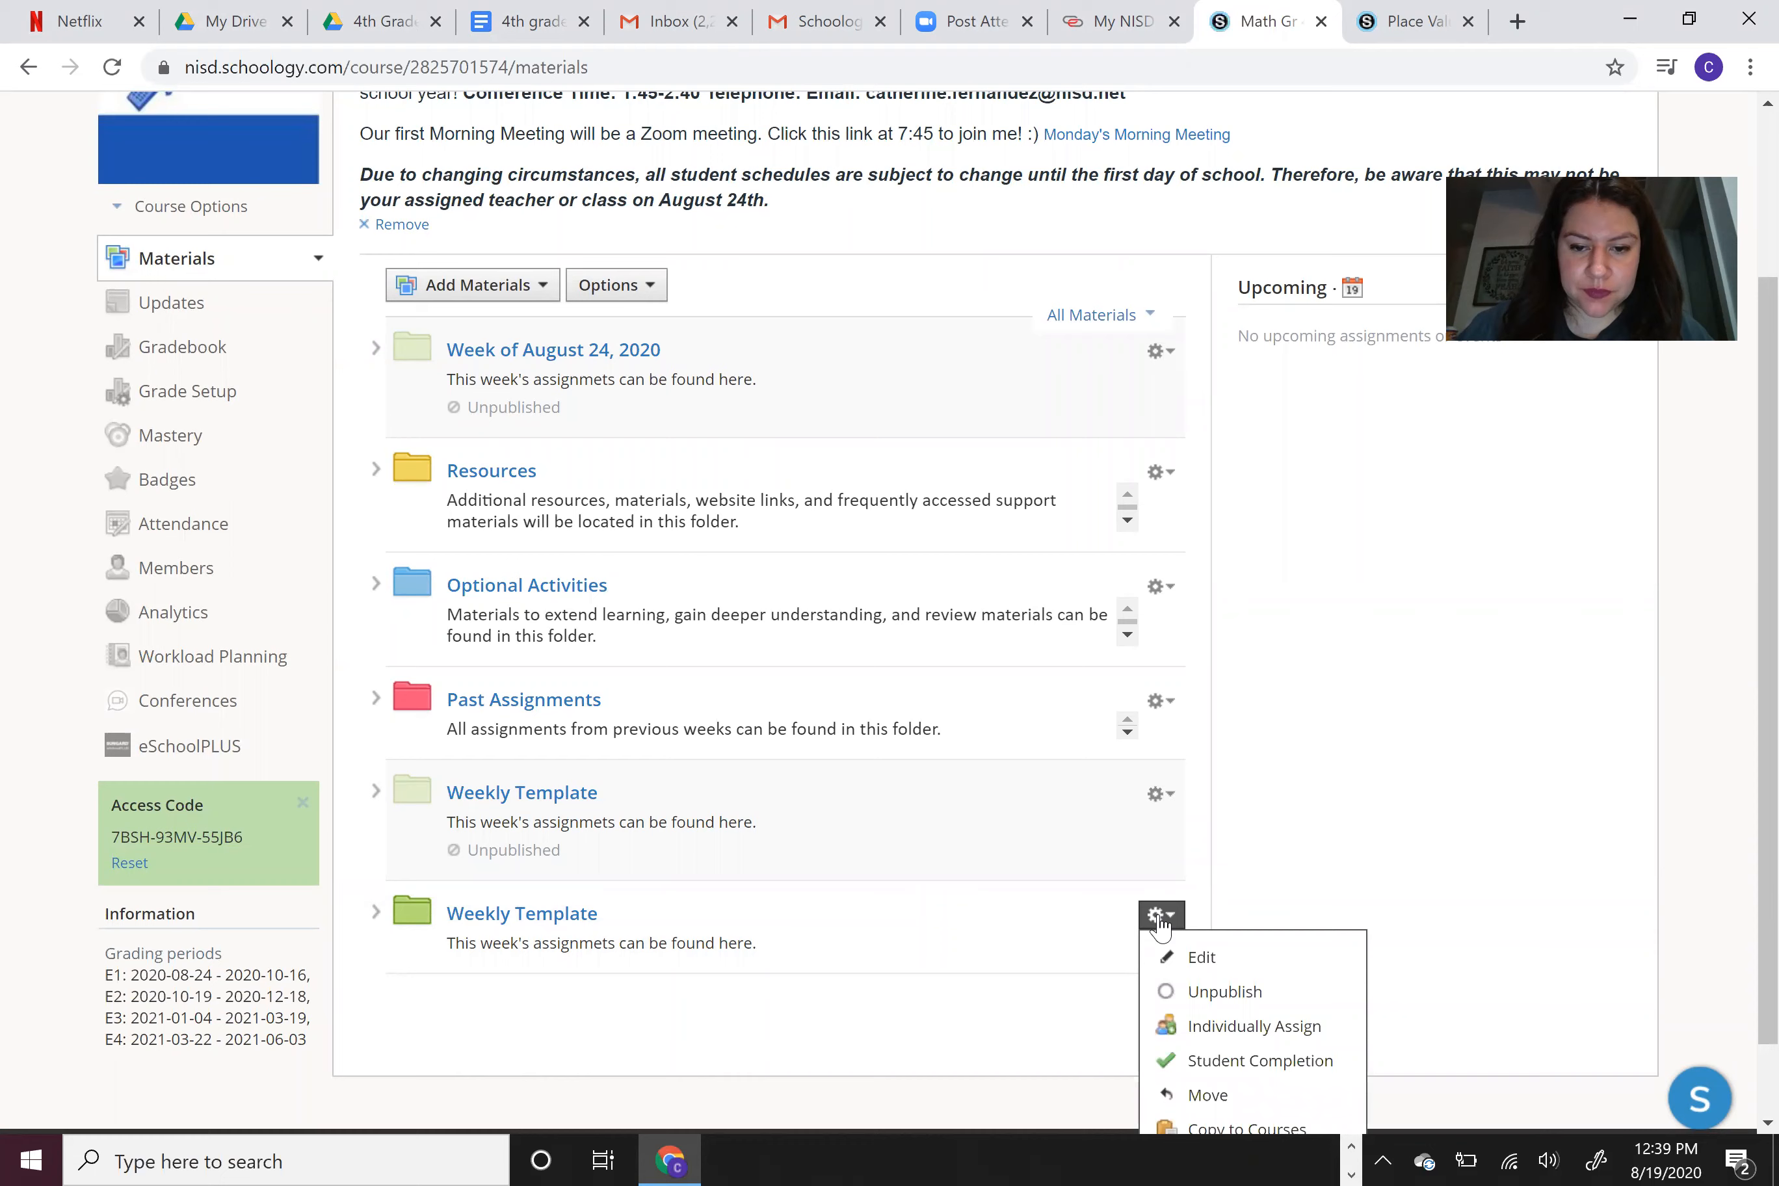
pyautogui.click(1196, 965)
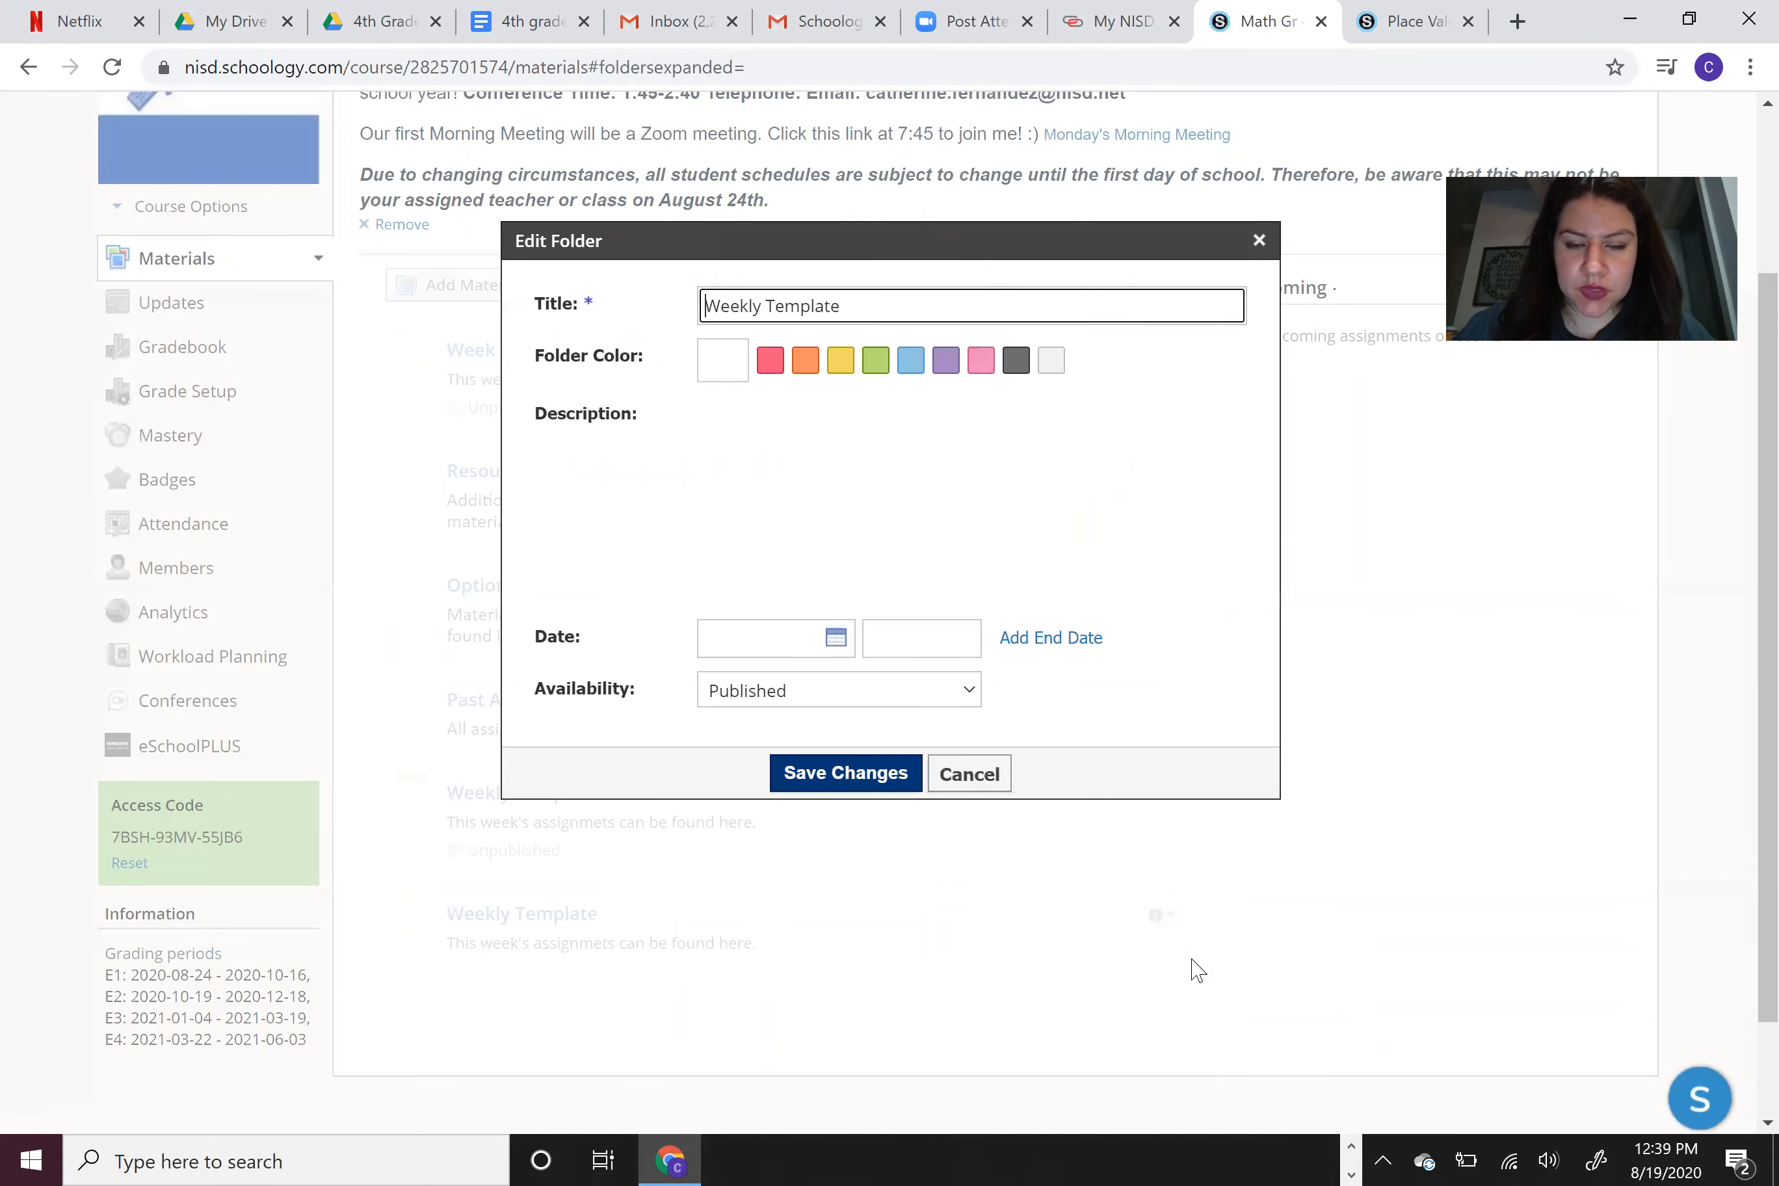
pyautogui.tripleClick(860, 298)
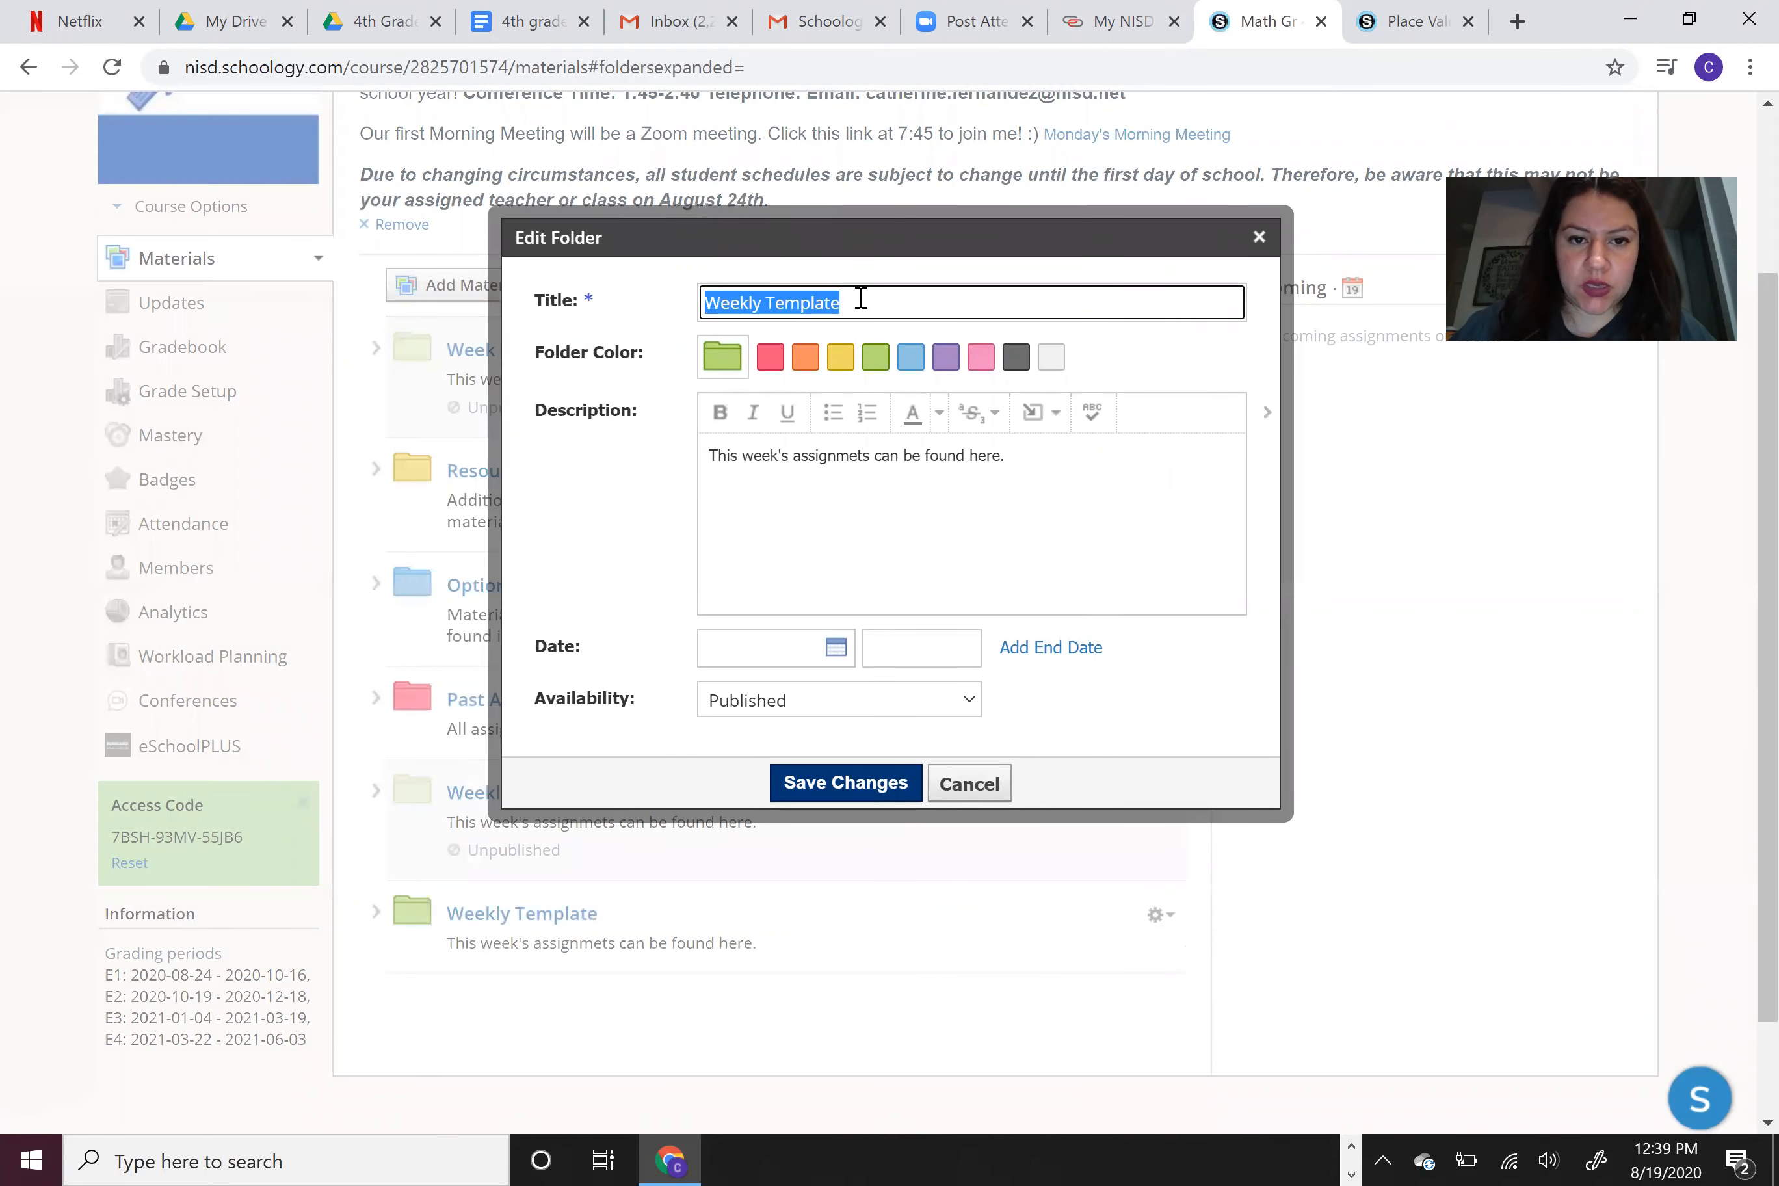
pyautogui.click(860, 298)
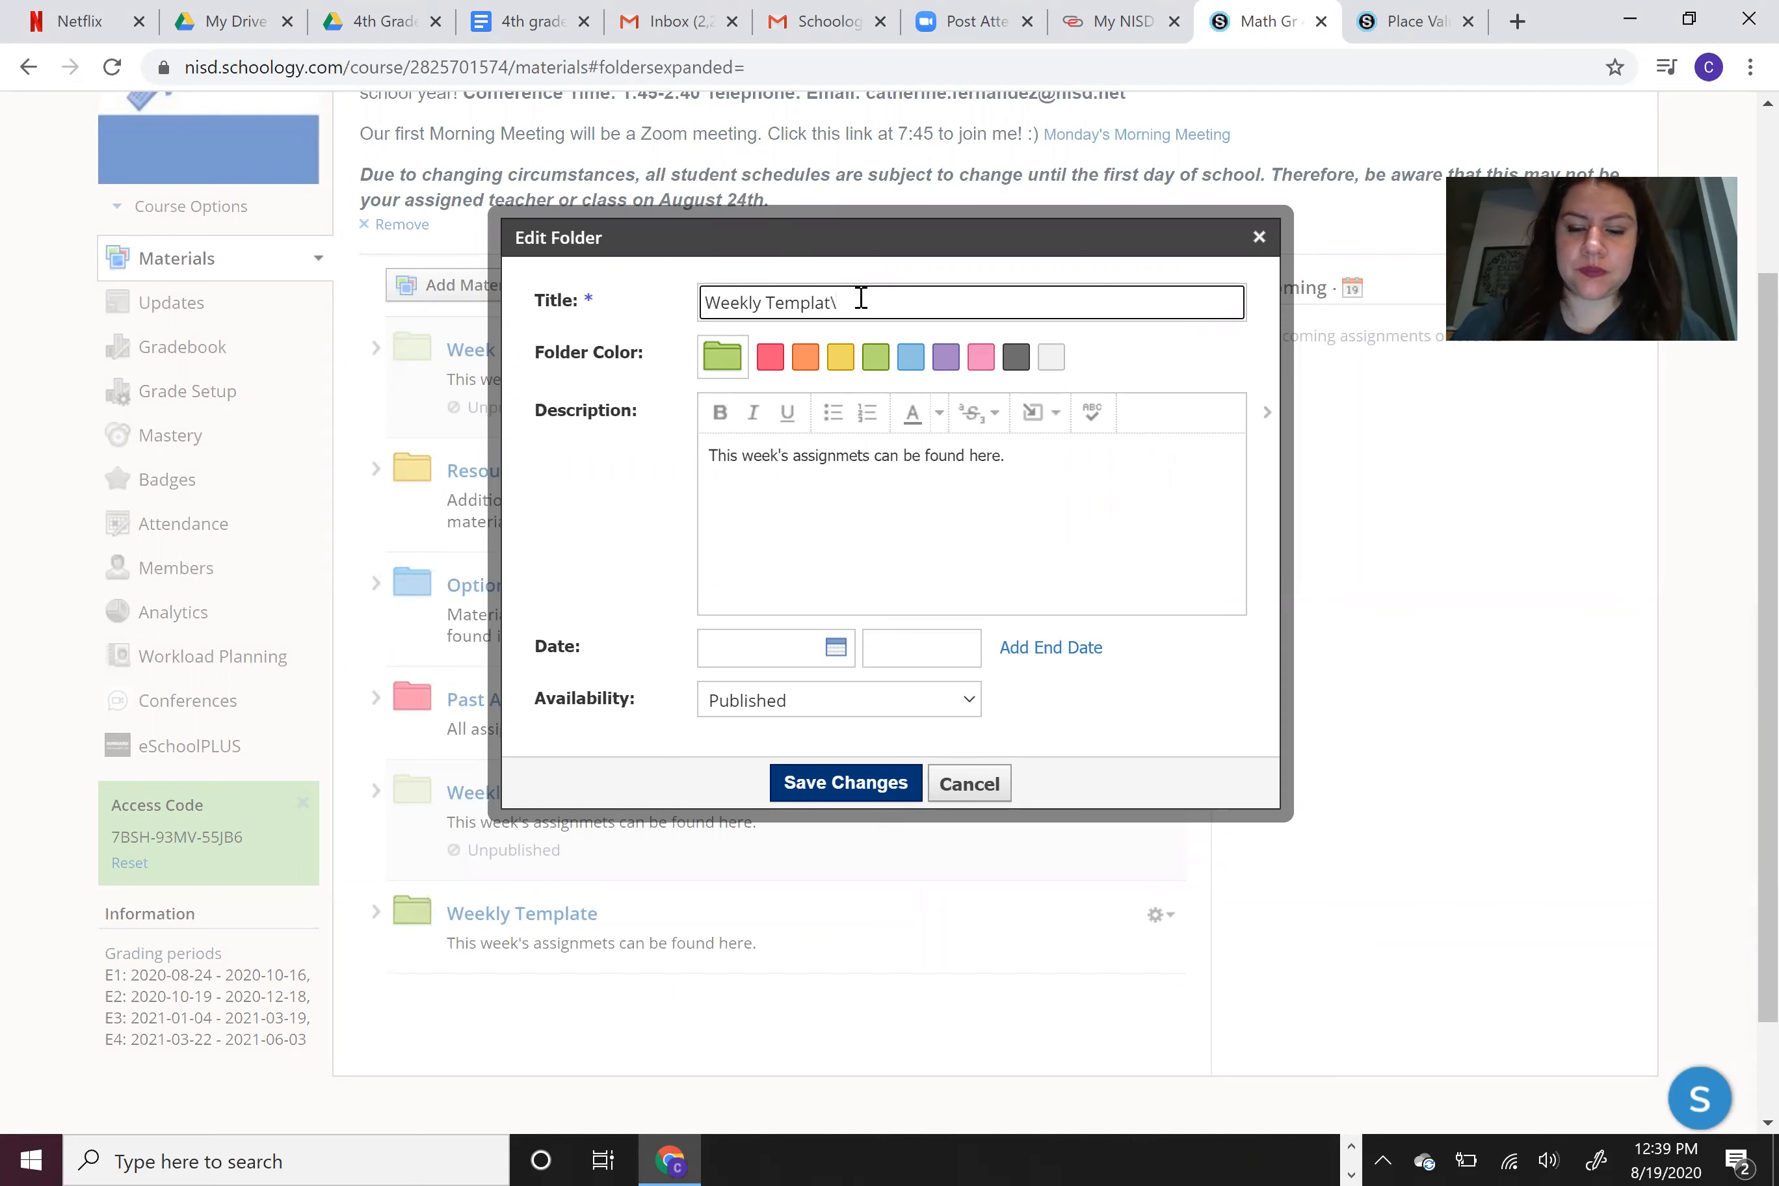
pyautogui.press('BackSpace')
pyautogui.press('BackSpace')
pyautogui.press('BackSpace')
pyautogui.press('BackSpace')
pyautogui.press('BackSpace')
pyautogui.press('BackSpace')
pyautogui.press('BackSpace')
pyautogui.press('BackSpace')
pyautogui.press('BackSpace')
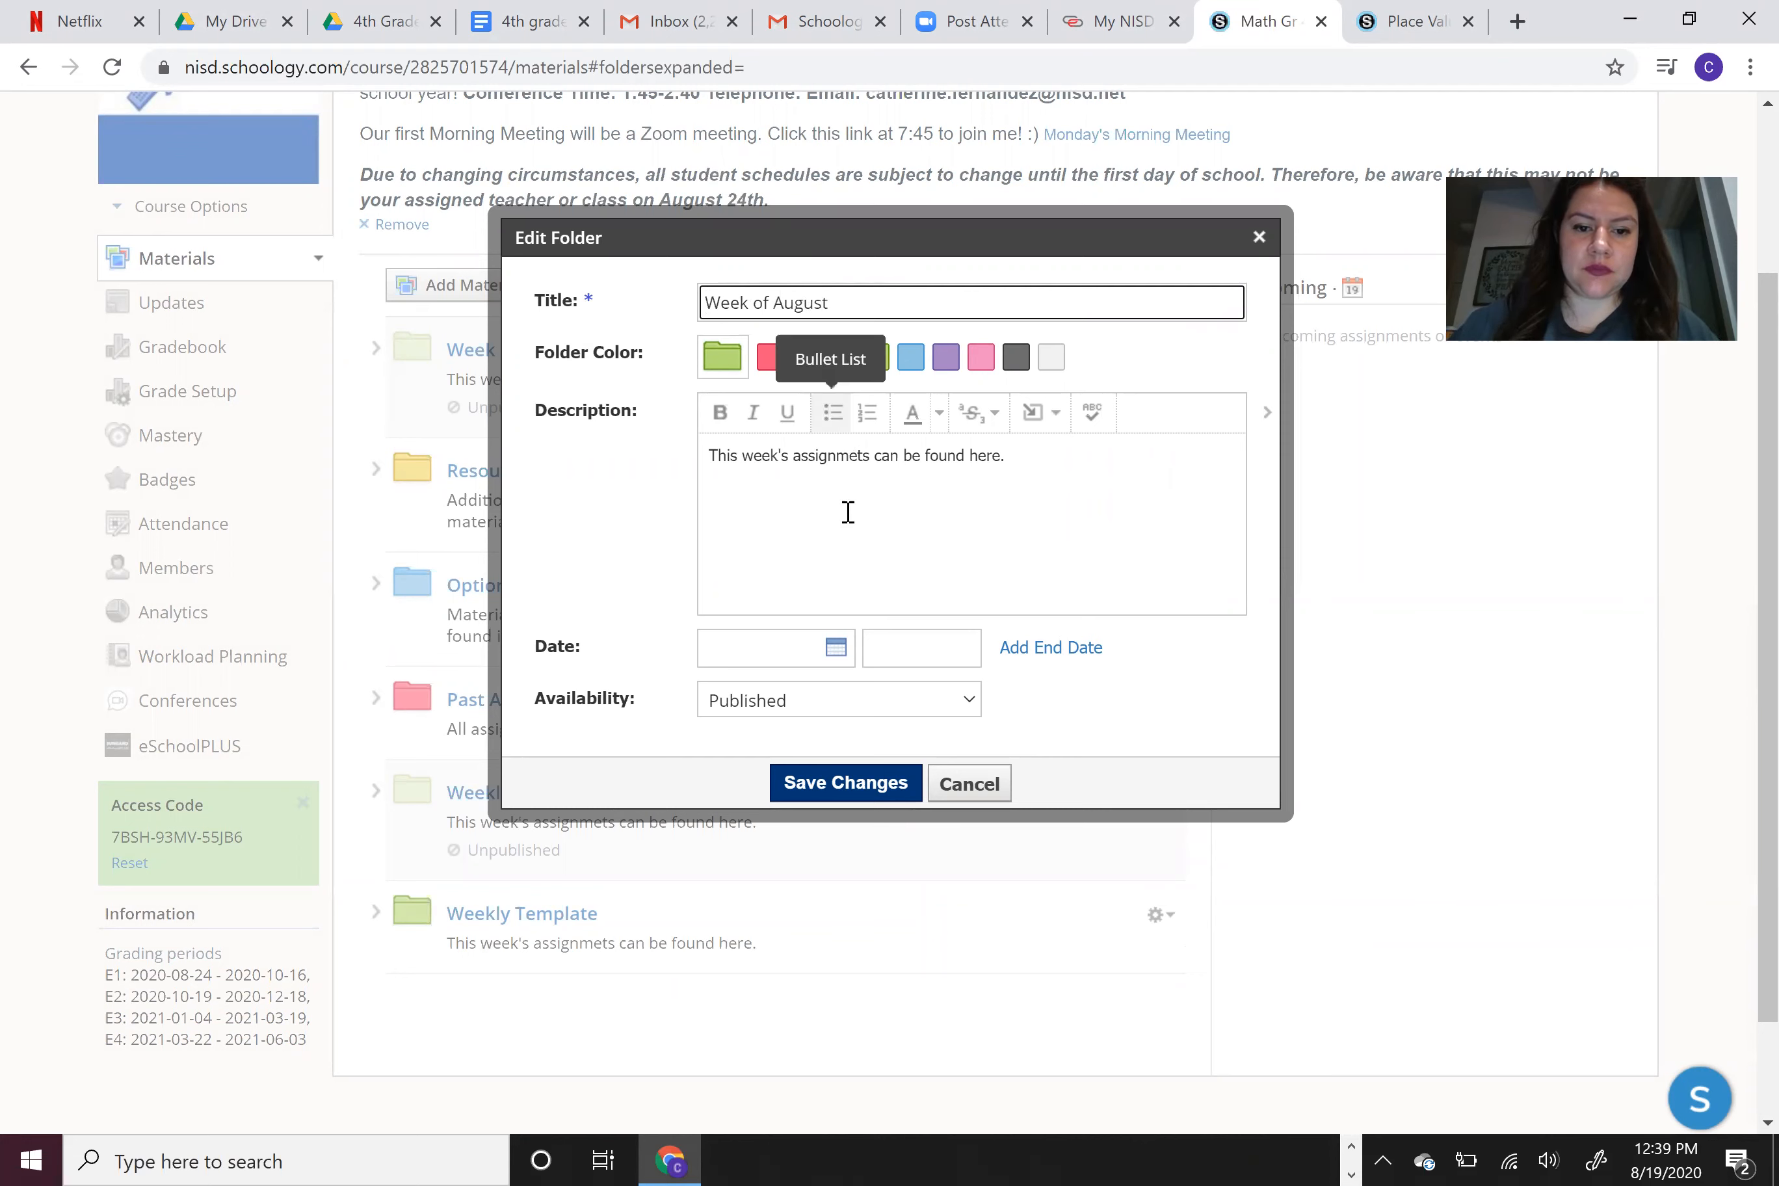
pyautogui.click(837, 657)
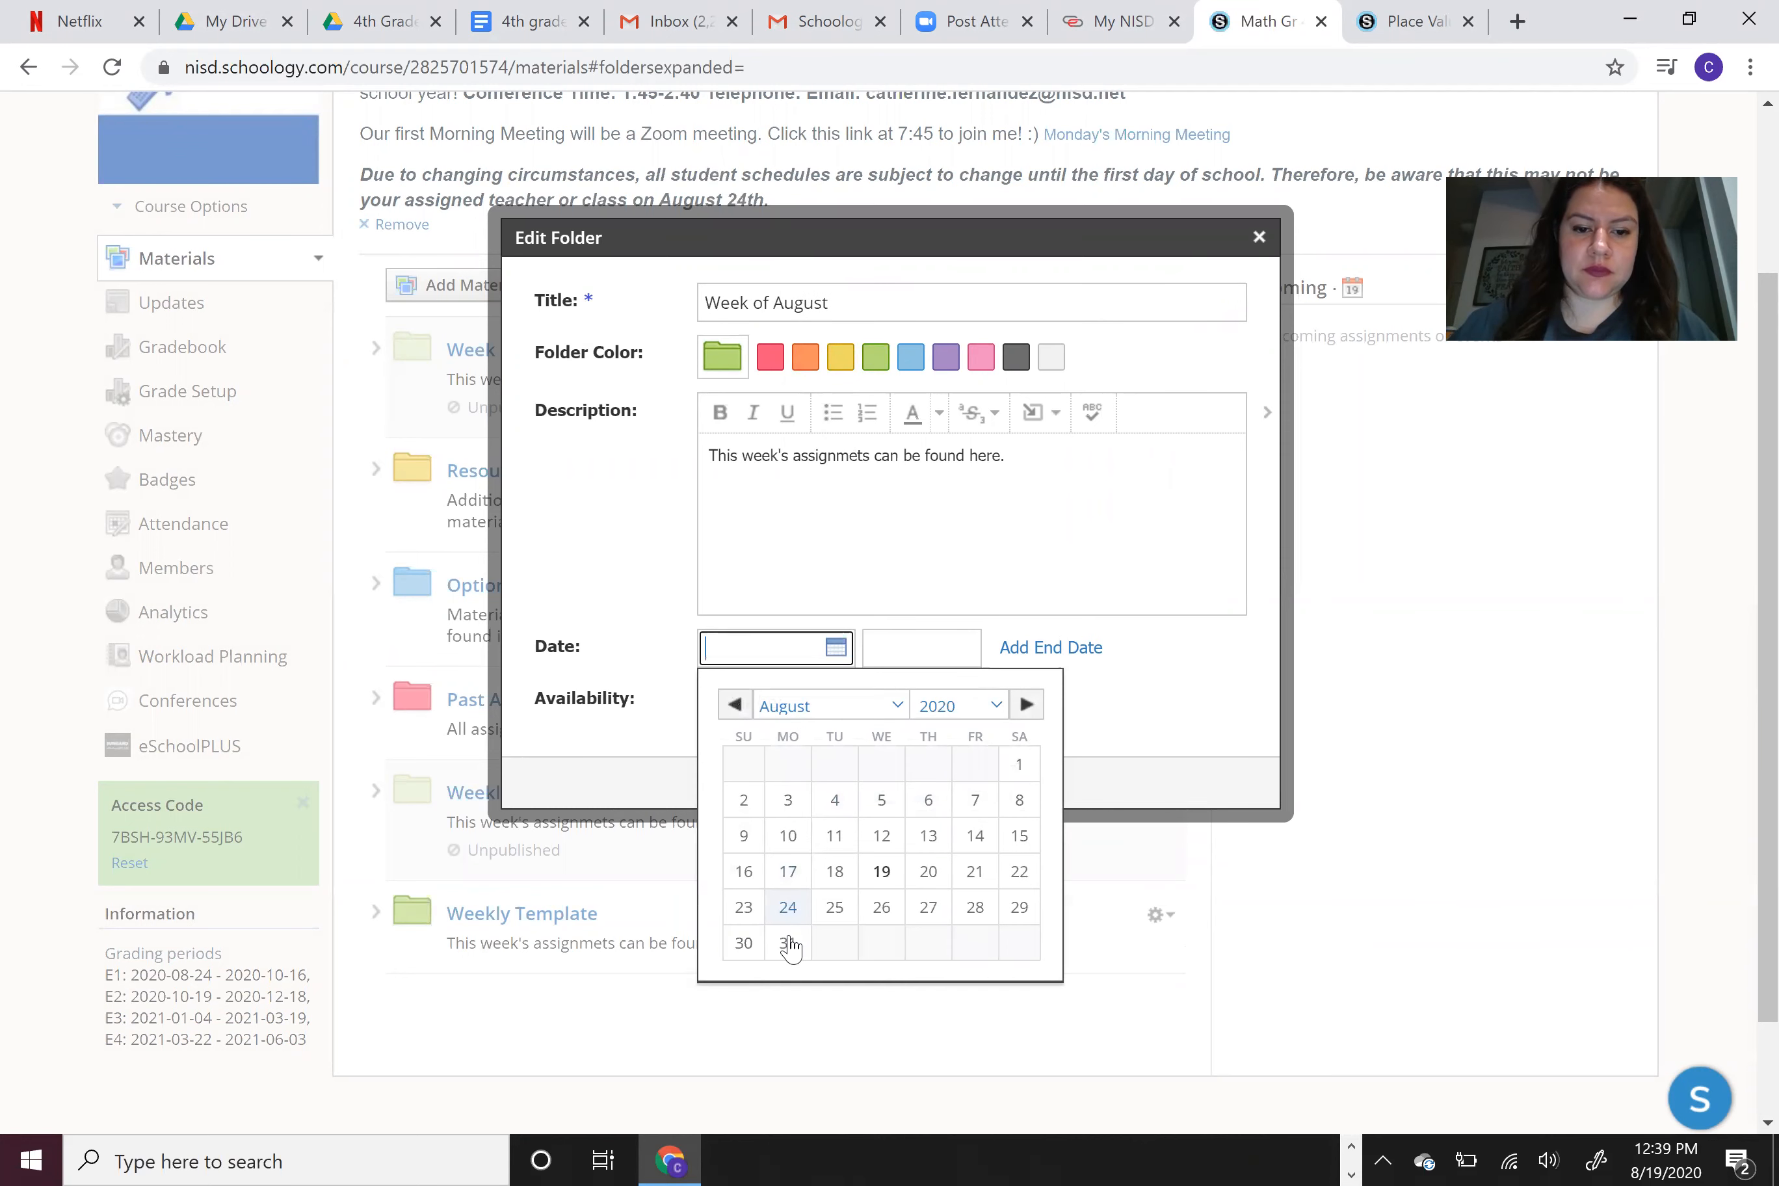
pyautogui.click(873, 298)
pyautogui.write('31st')
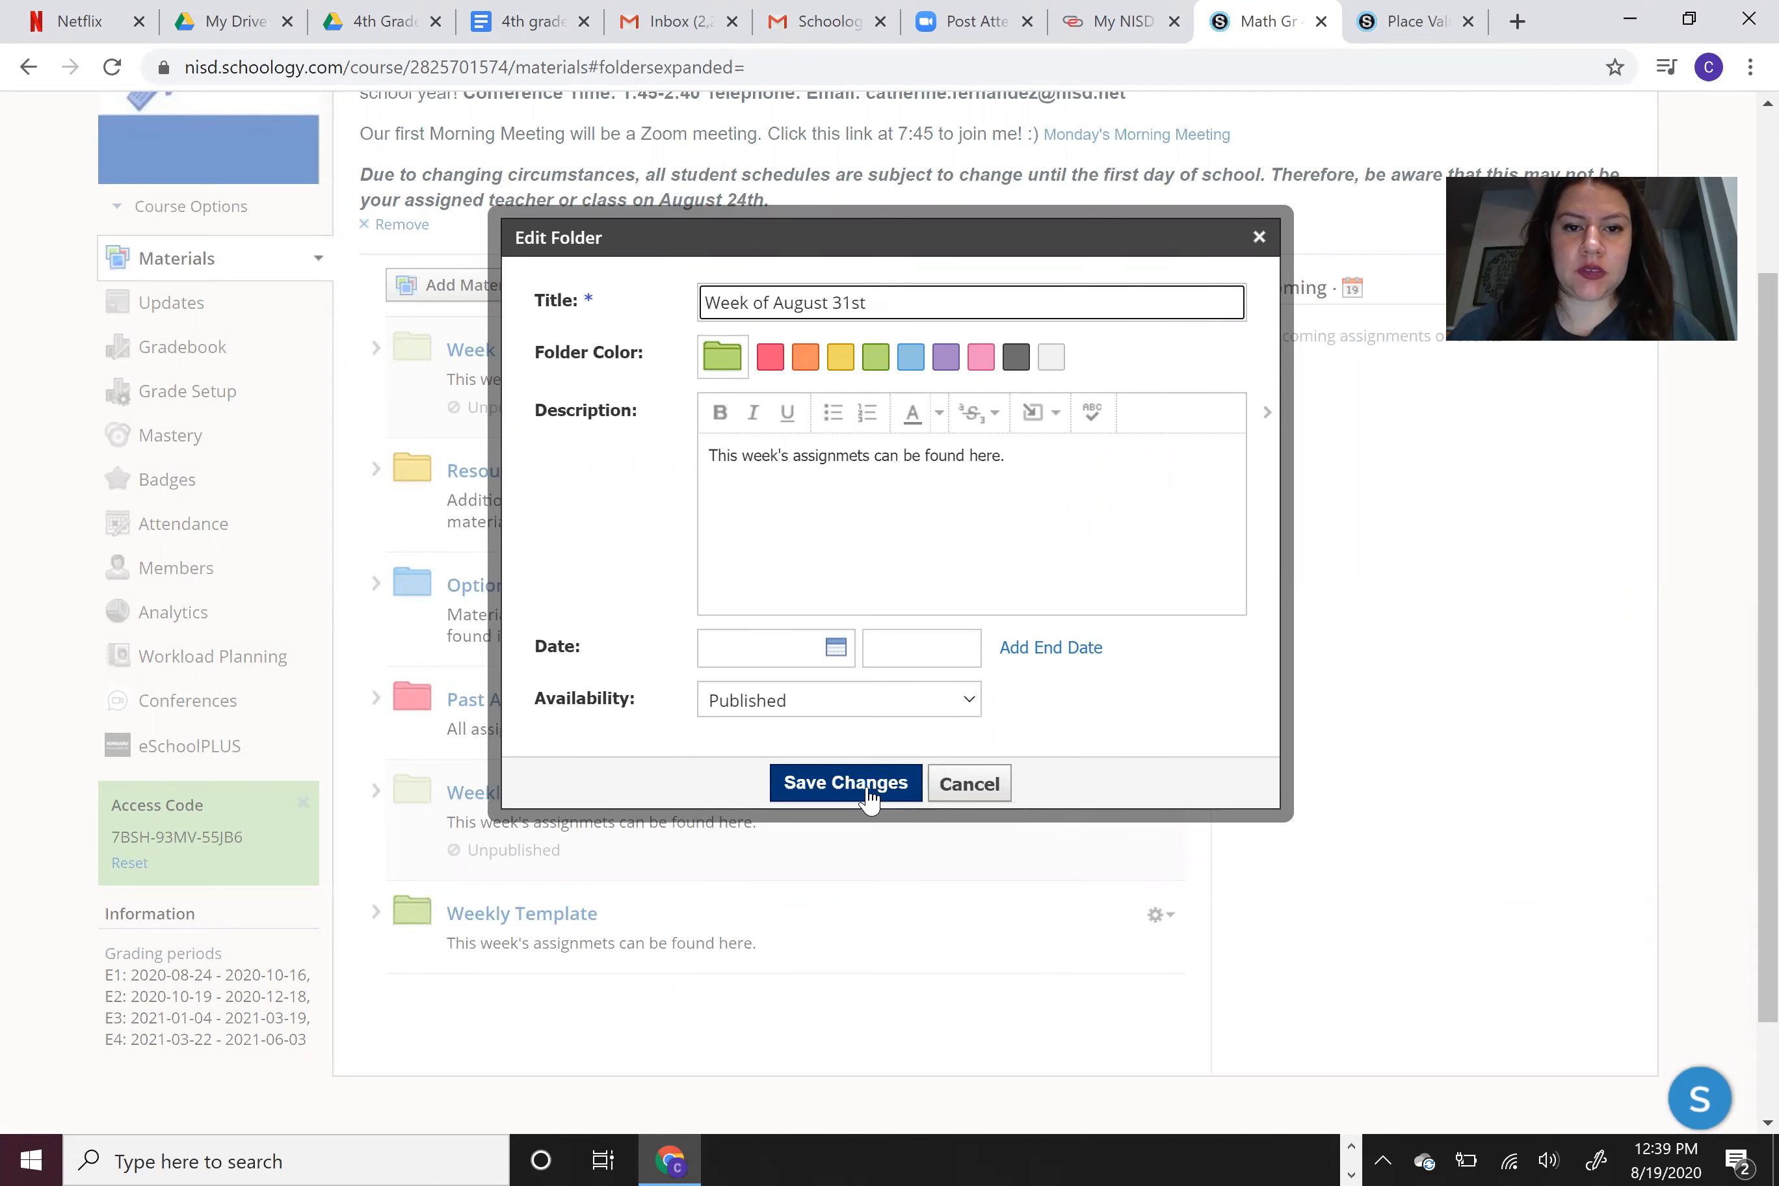
pyautogui.click(835, 784)
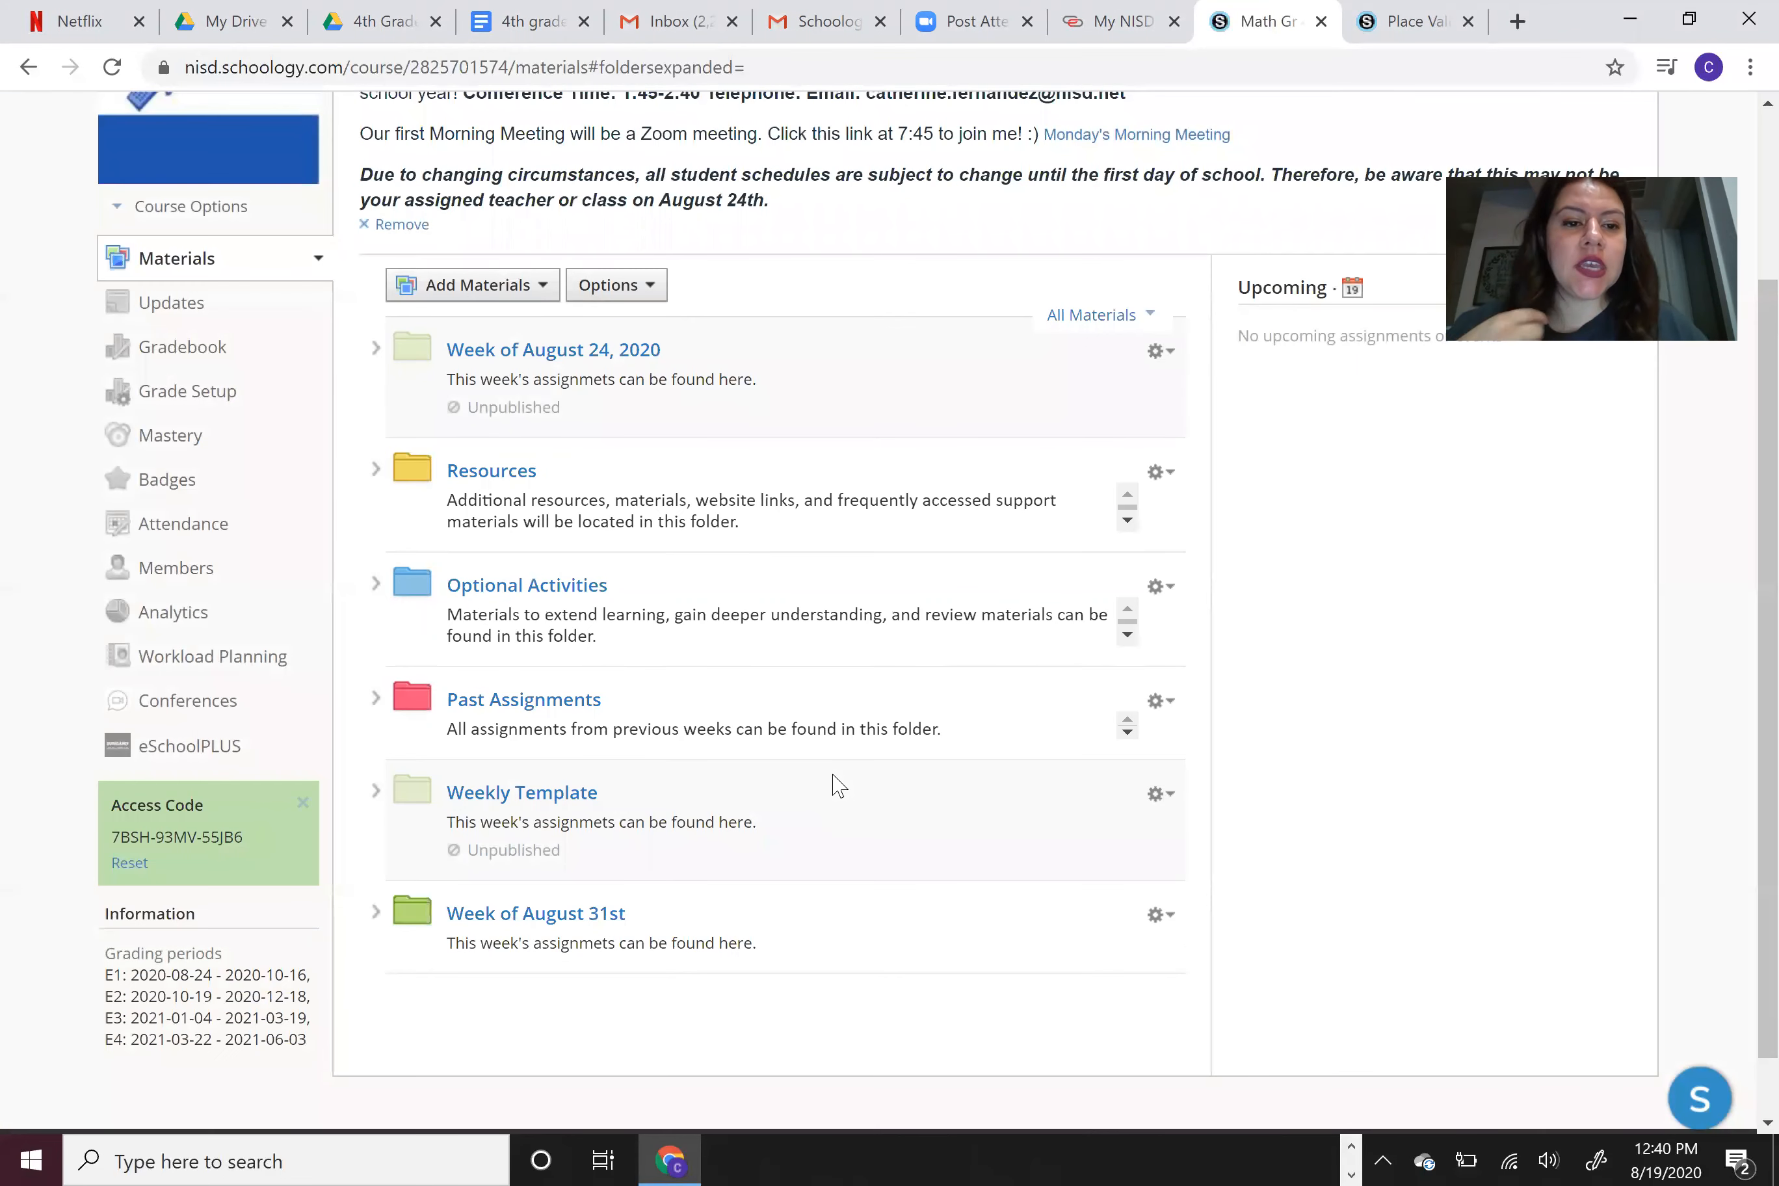
# - Move the Week of August 31st folder directly below Week of August 24, 2020 and expand it to show its day folders
pyautogui.moveTo(675, 834); pyautogui.dragTo(663, 490)
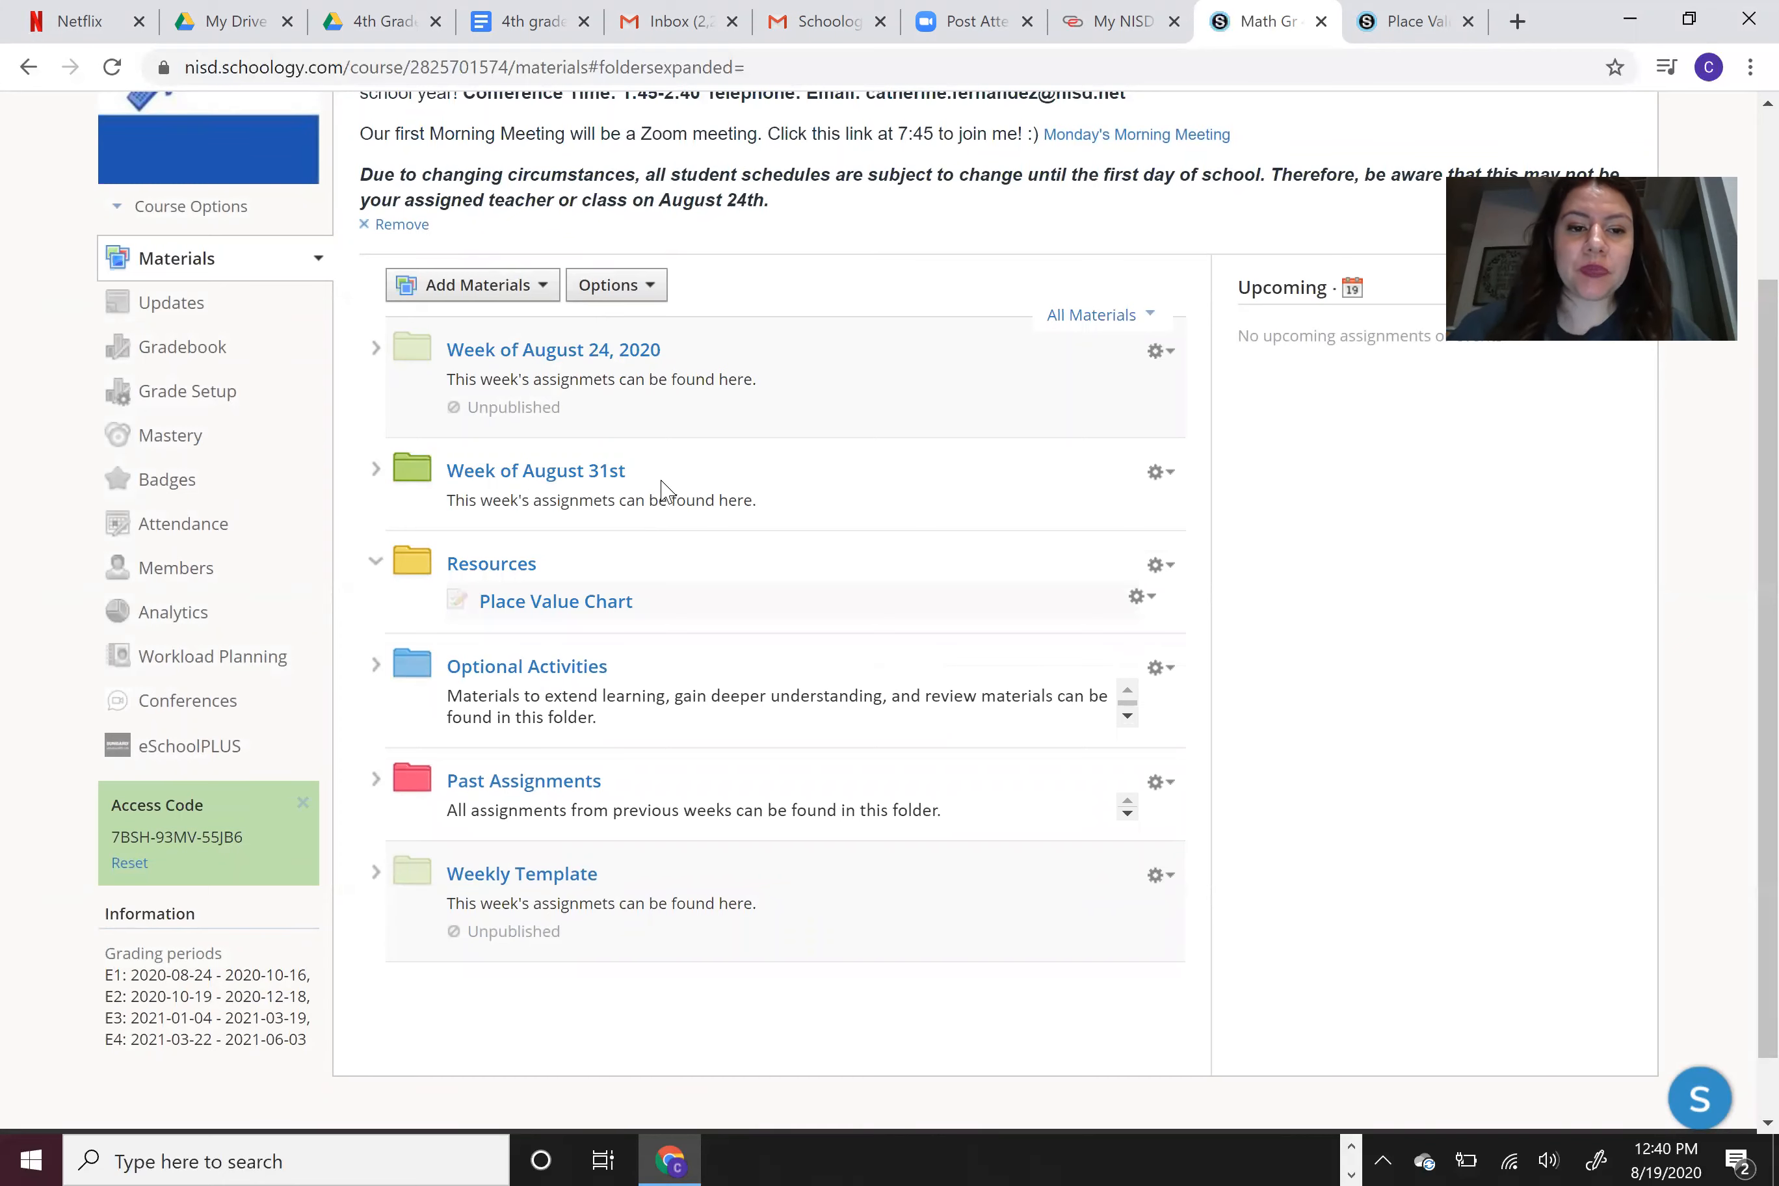
pyautogui.click(376, 470)
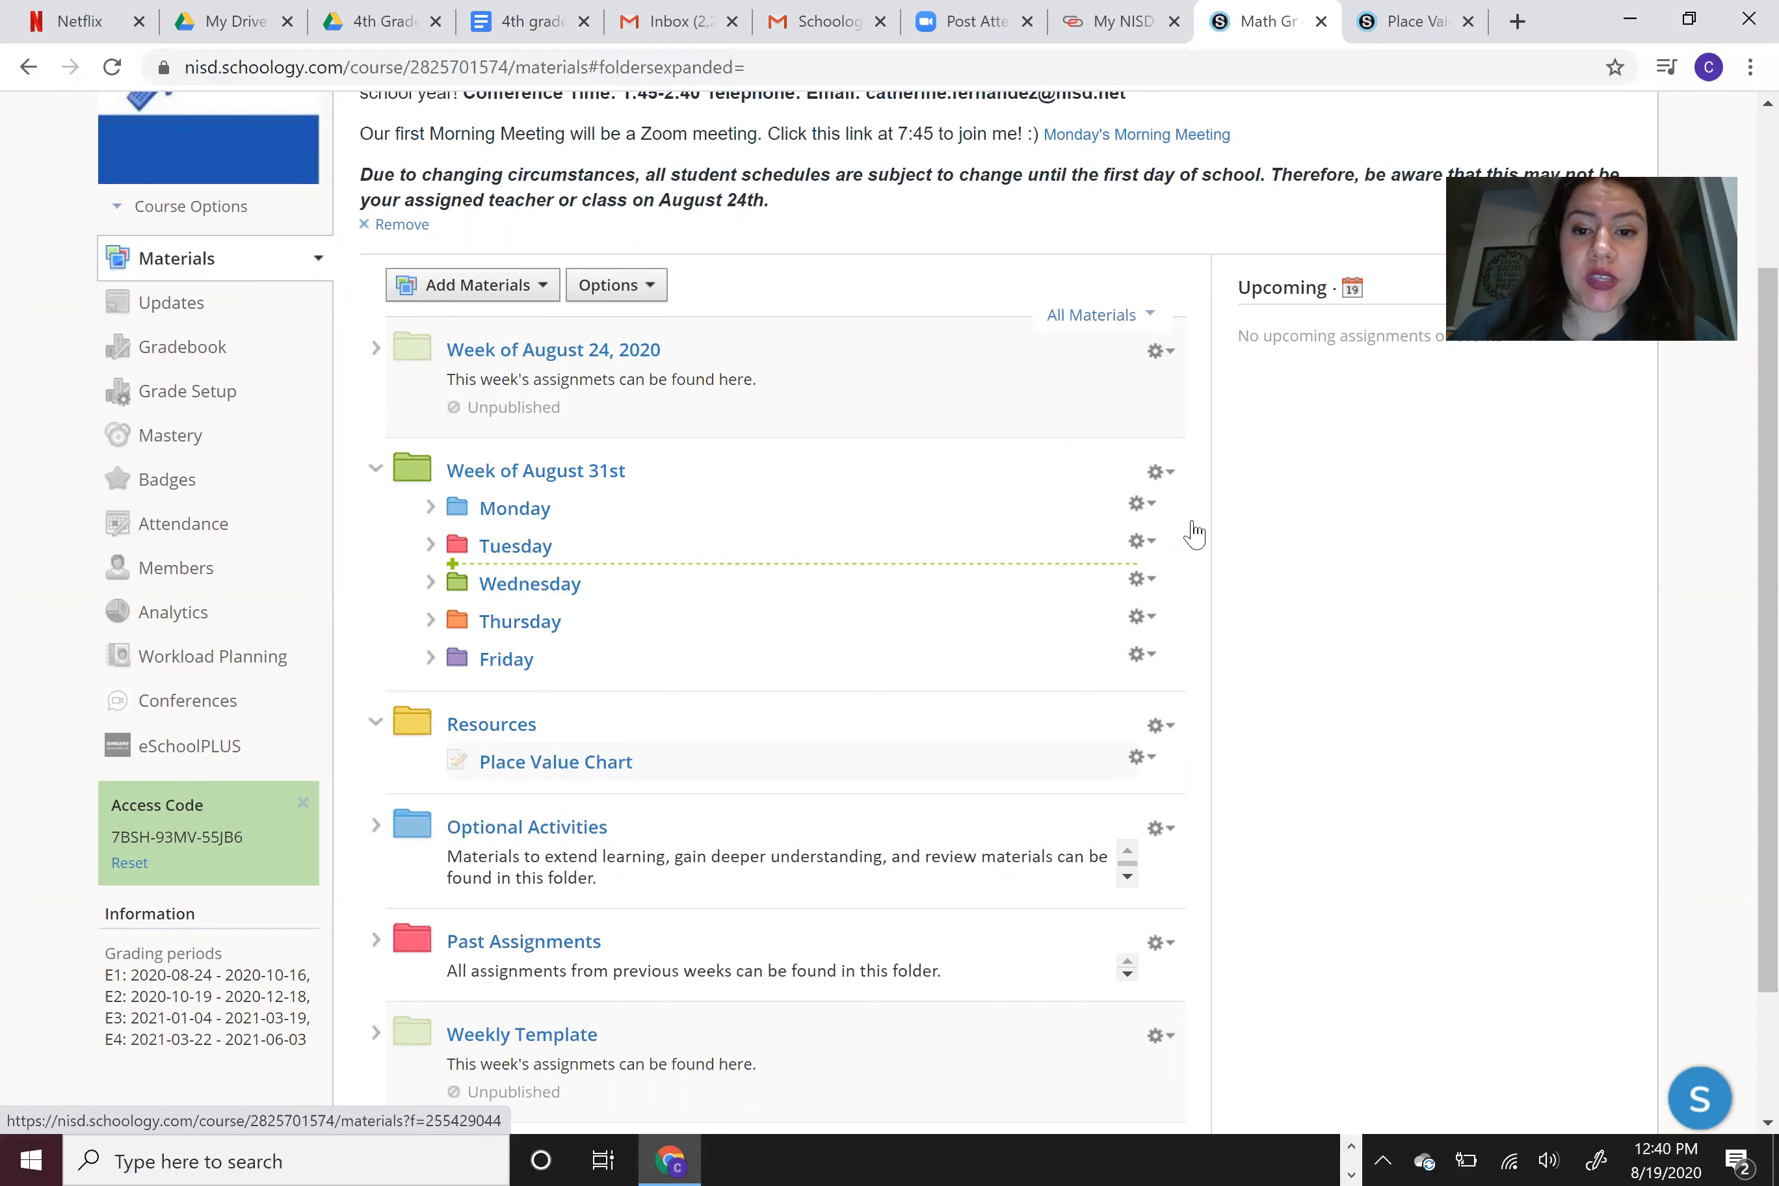
# - Set the Monday folder in Week of August 31st to publish on start date with the date 8/31/20, and save
pyautogui.click(1139, 507)
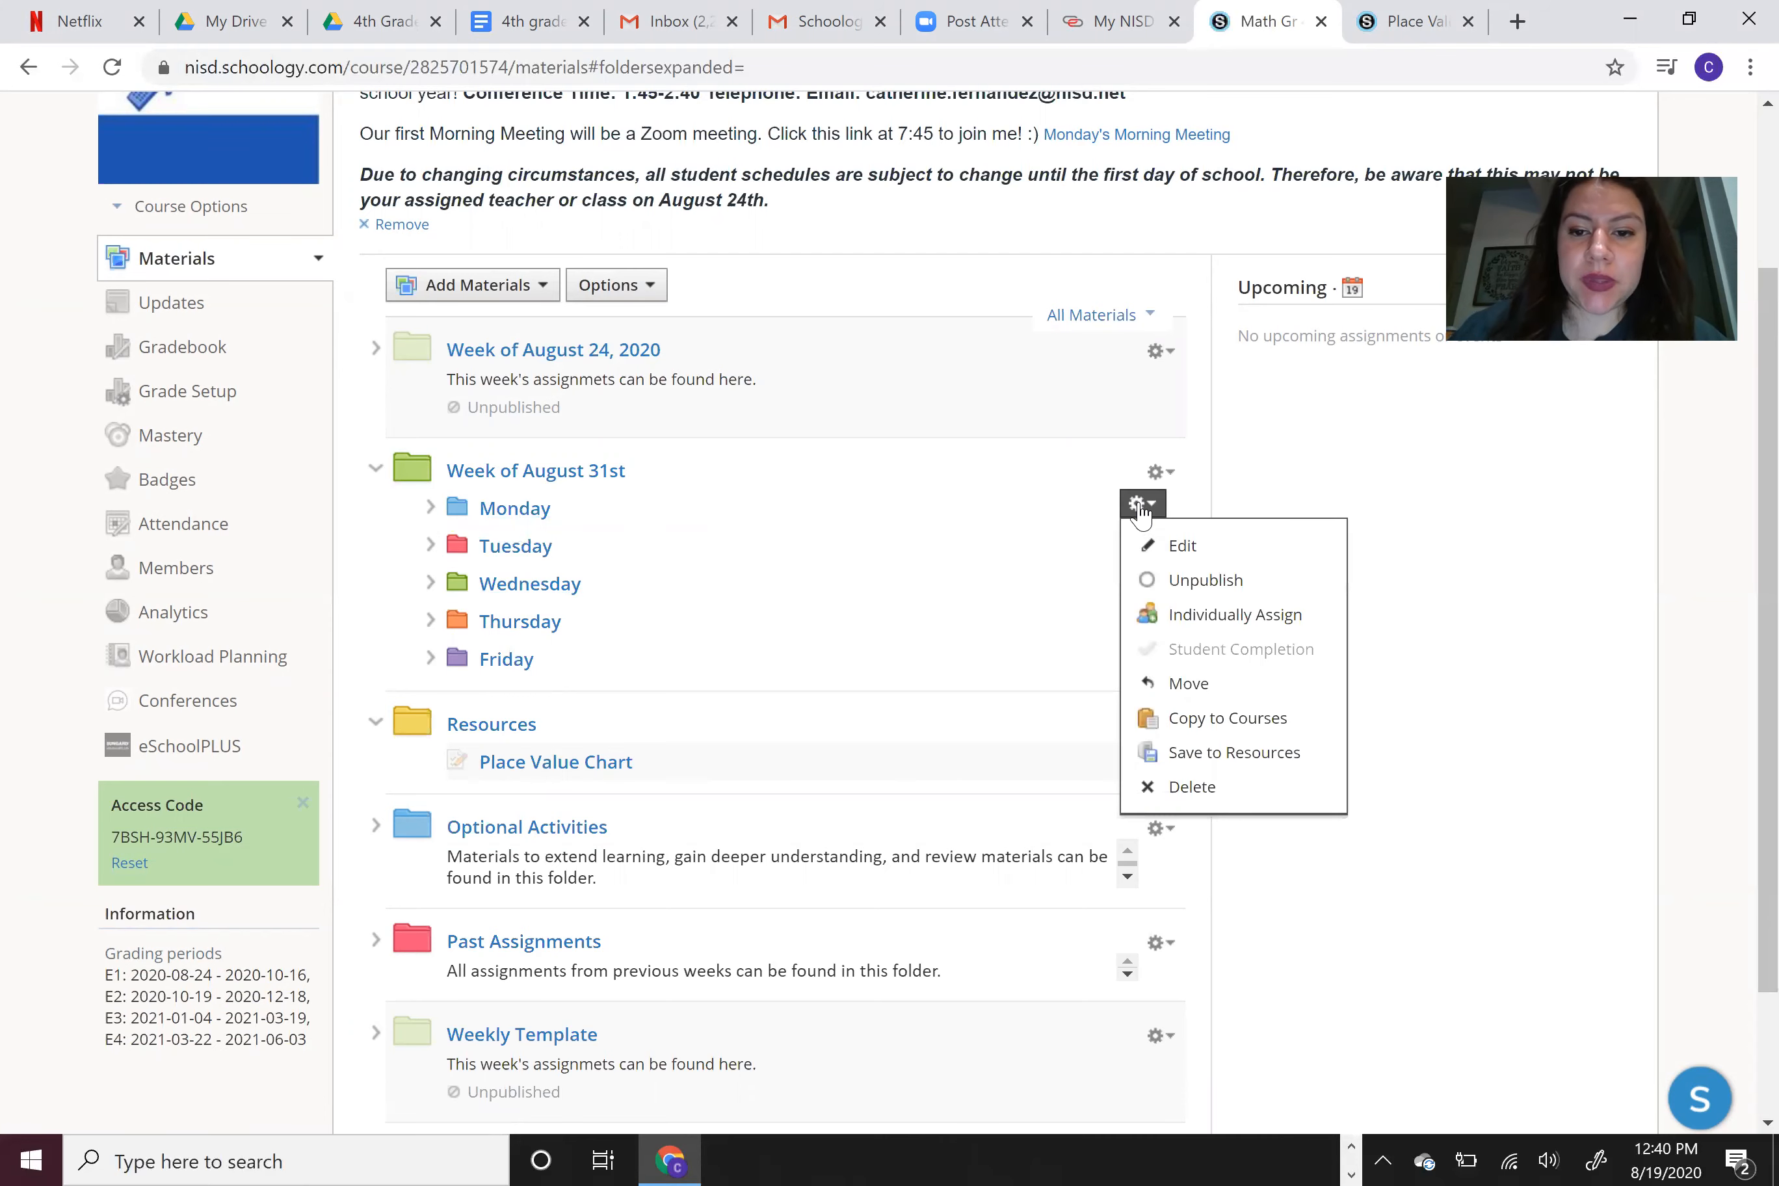
pyautogui.click(1179, 544)
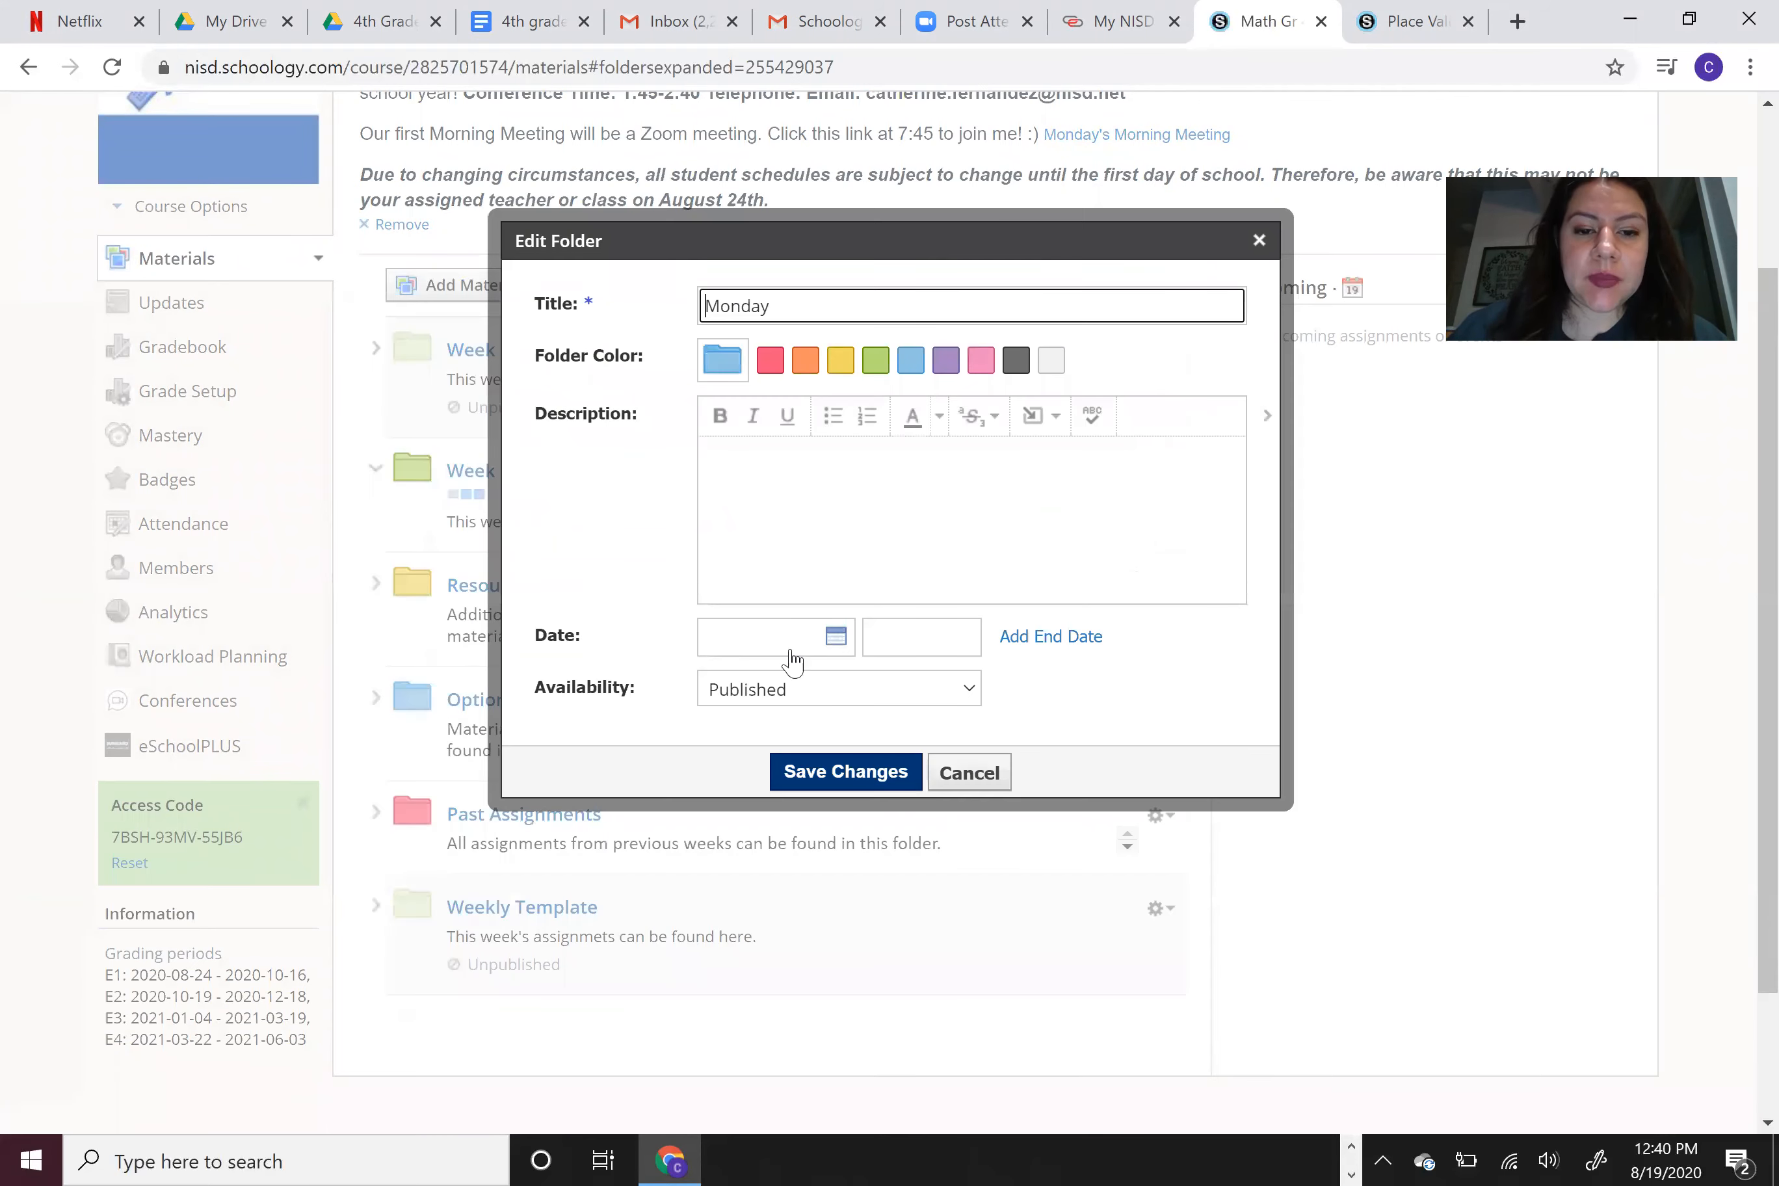
pyautogui.click(759, 692)
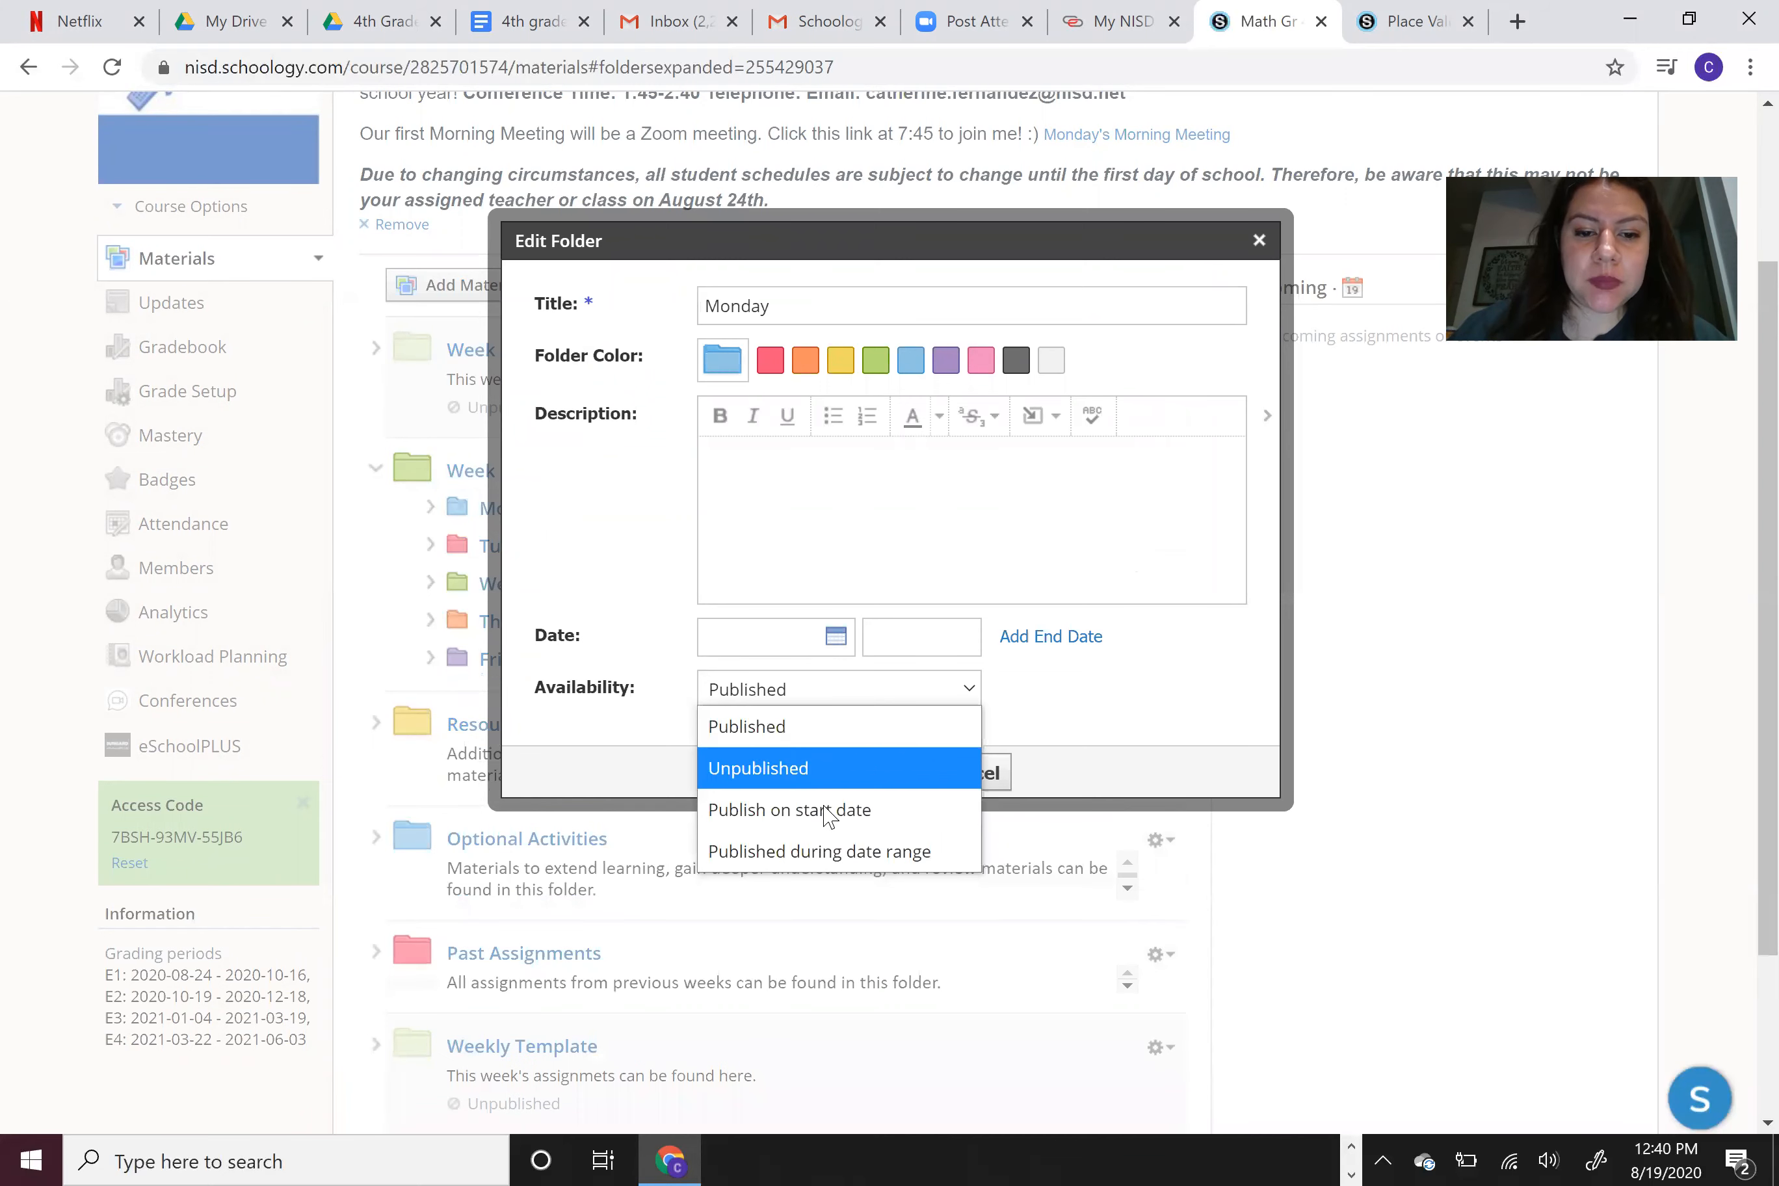
pyautogui.click(824, 806)
pyautogui.click(835, 635)
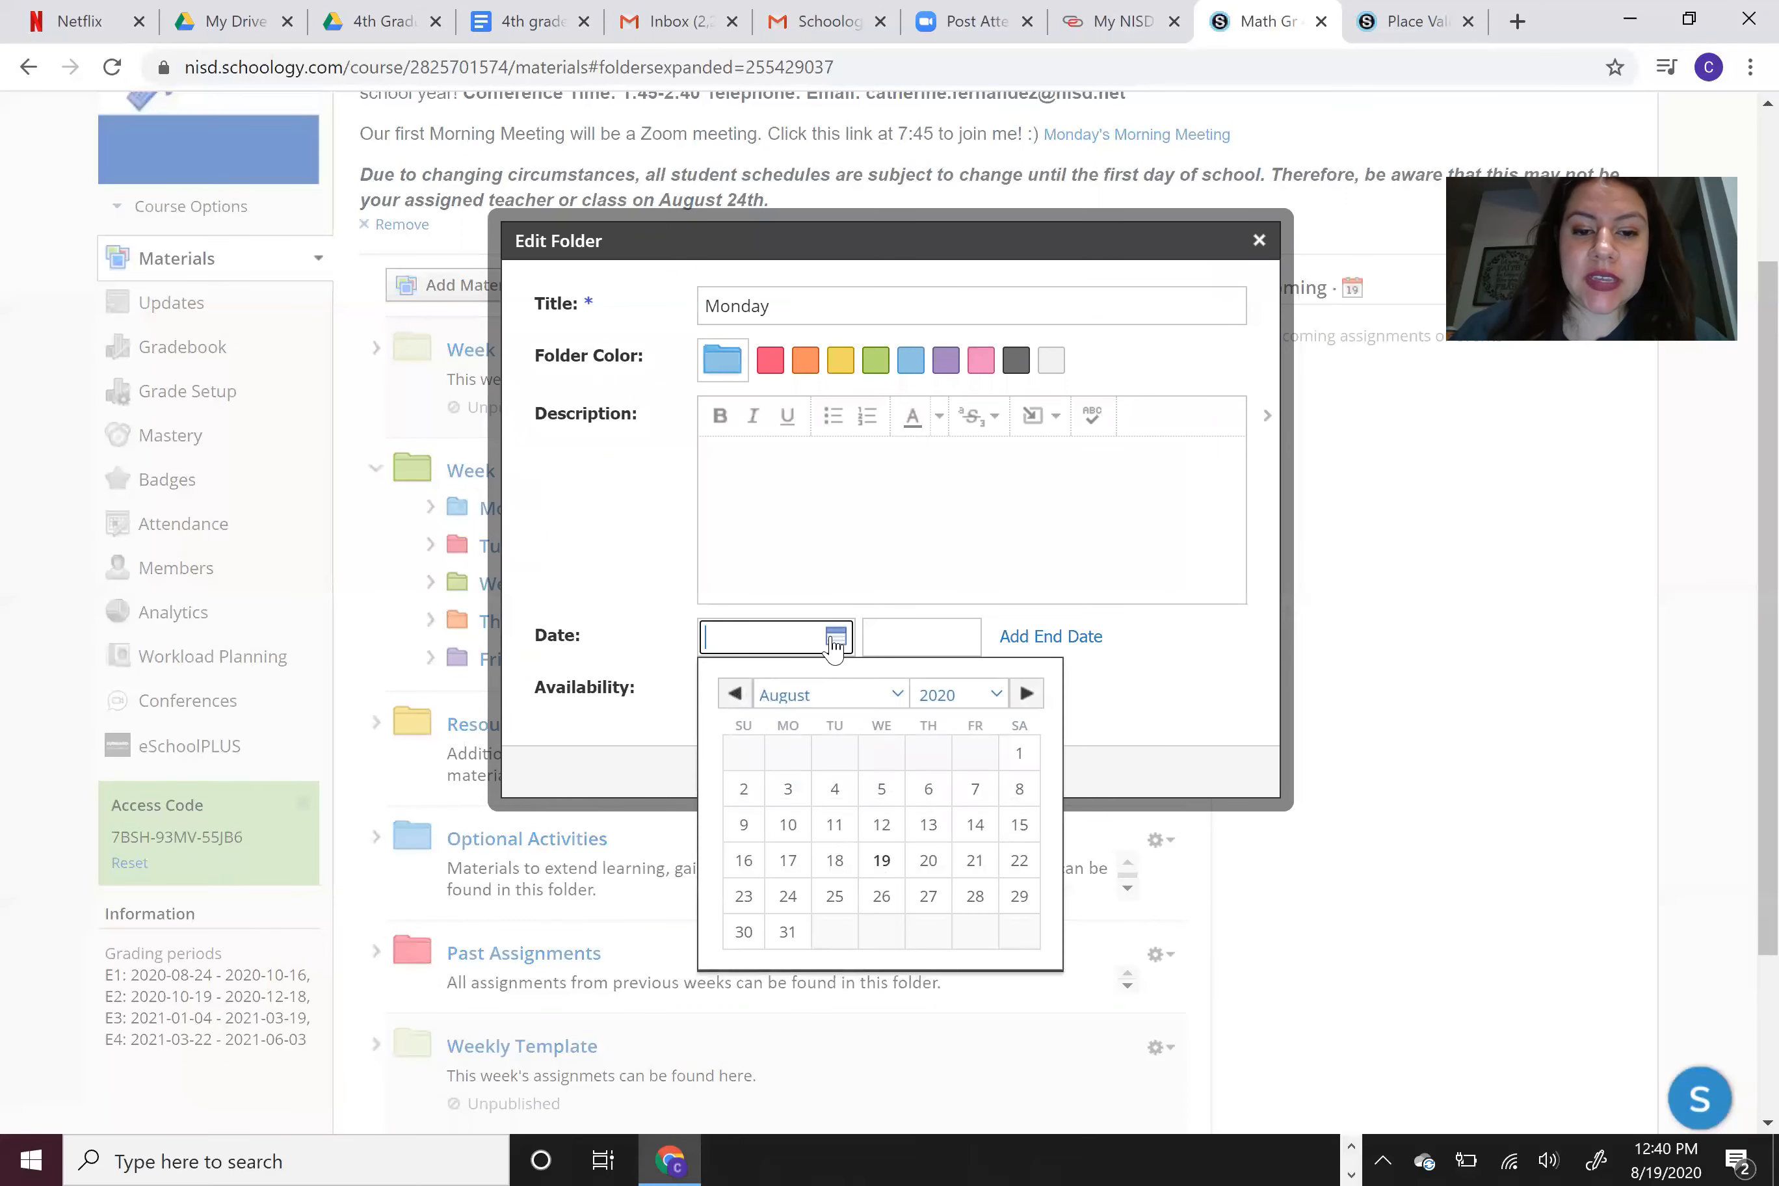
pyautogui.click(788, 933)
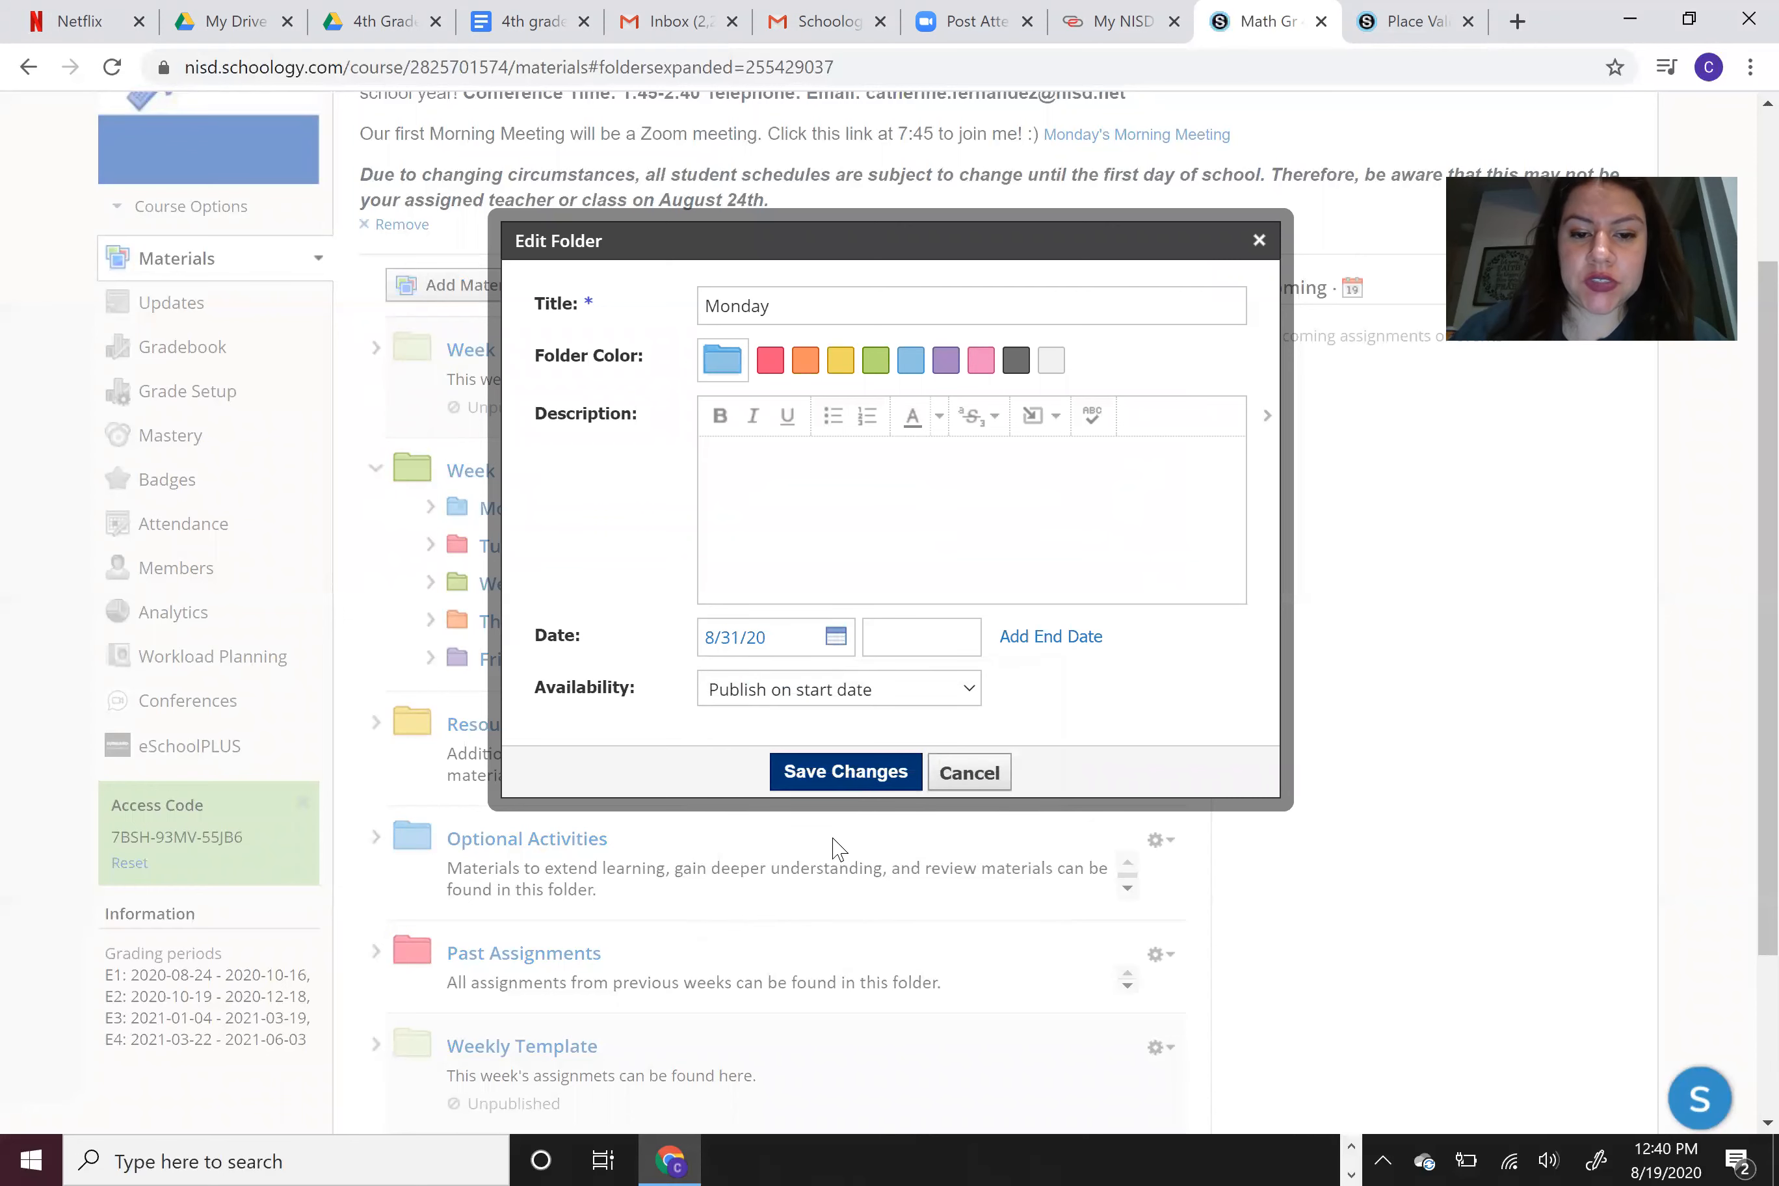
pyautogui.click(844, 773)
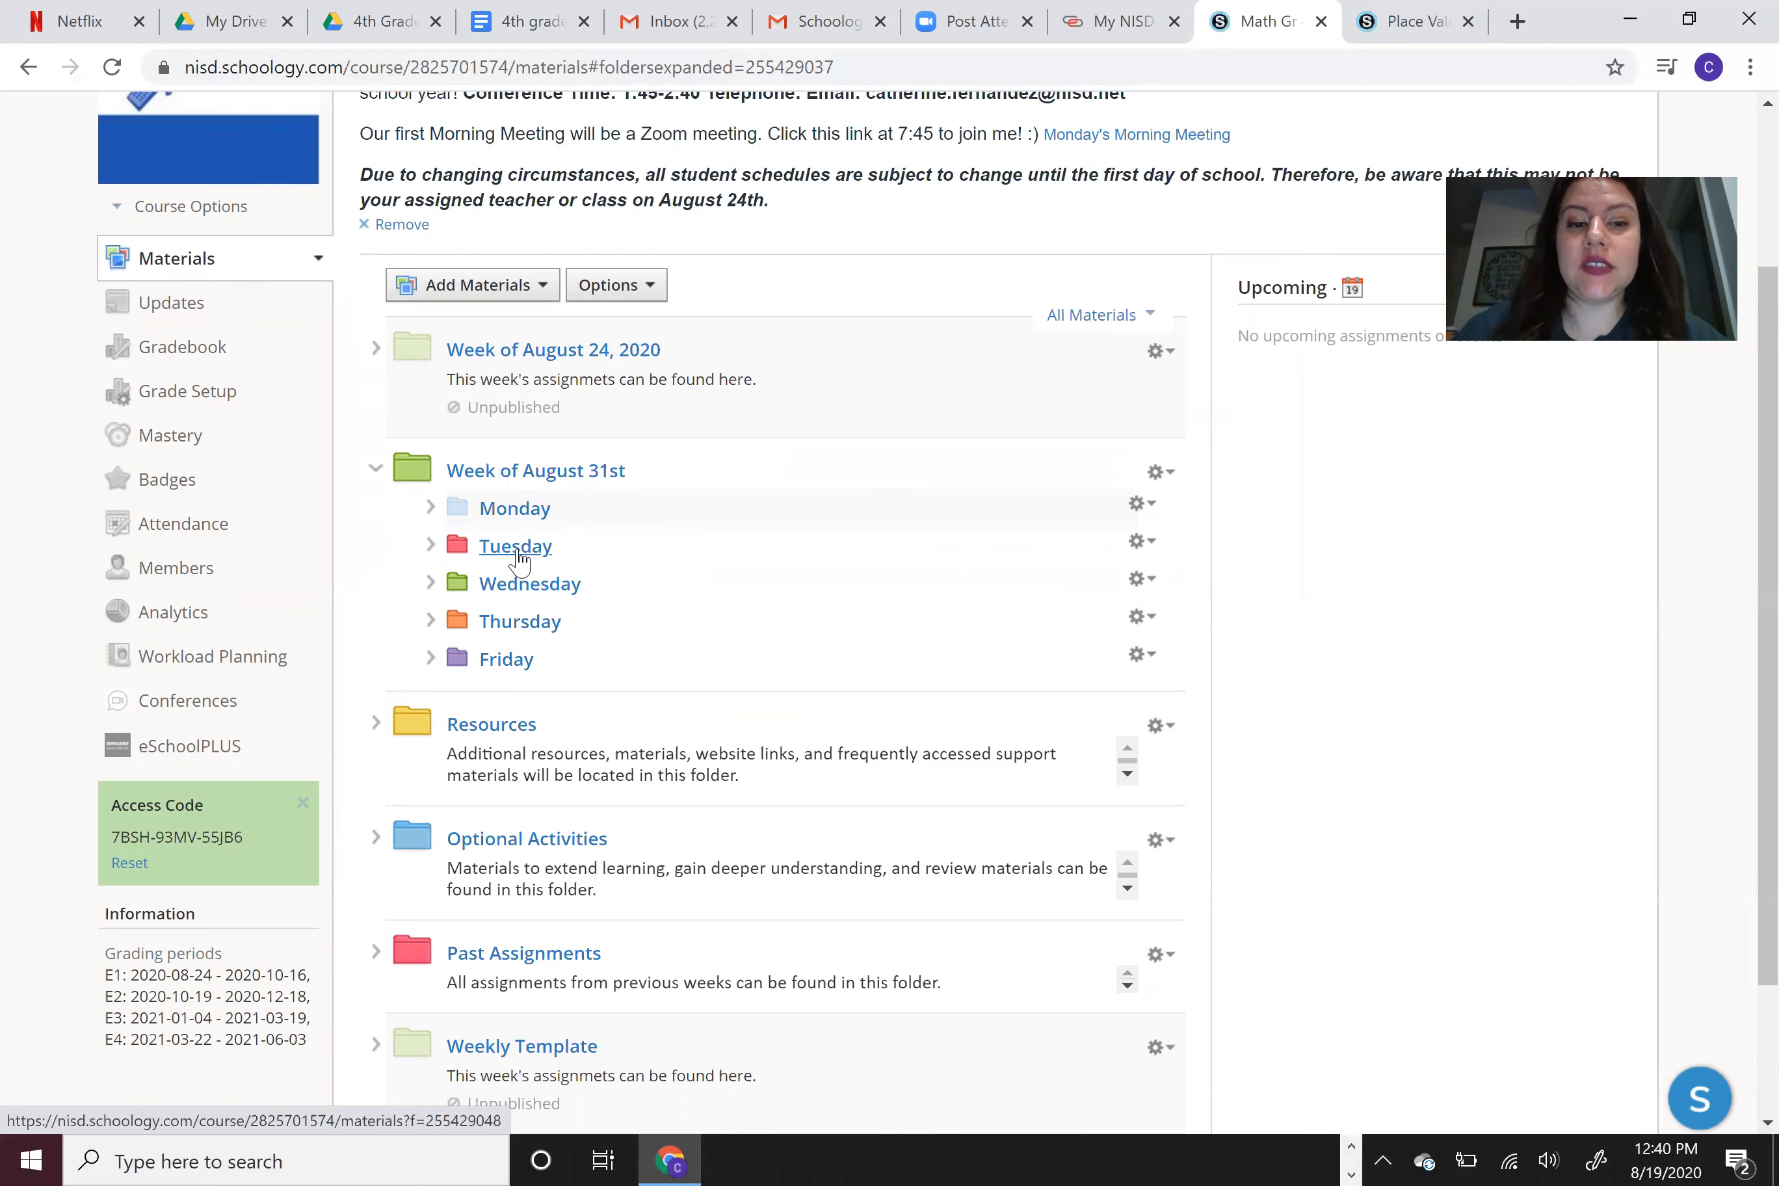
# - Set the Tuesday folder in Week of August 31st to publish on start date with the date 9/01/20, and save
pyautogui.click(1143, 542)
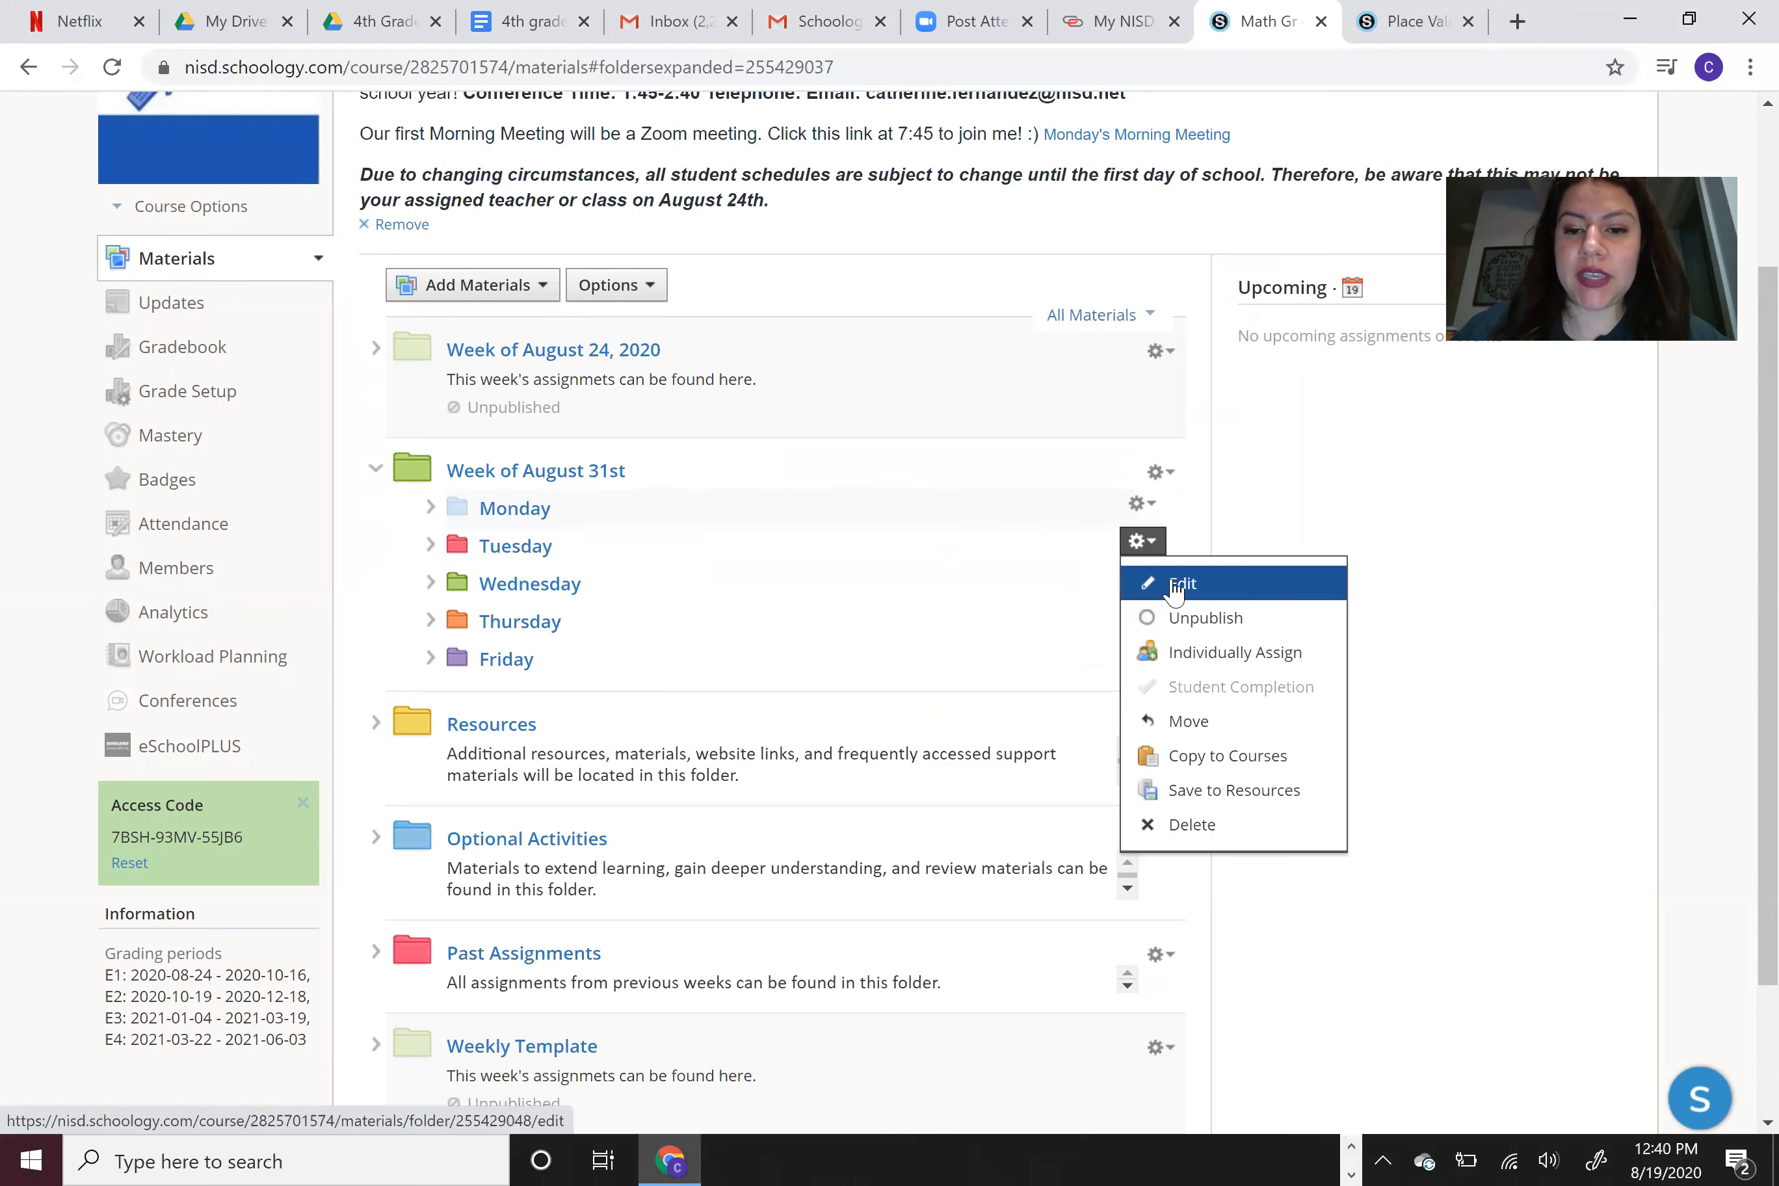
pyautogui.click(1174, 584)
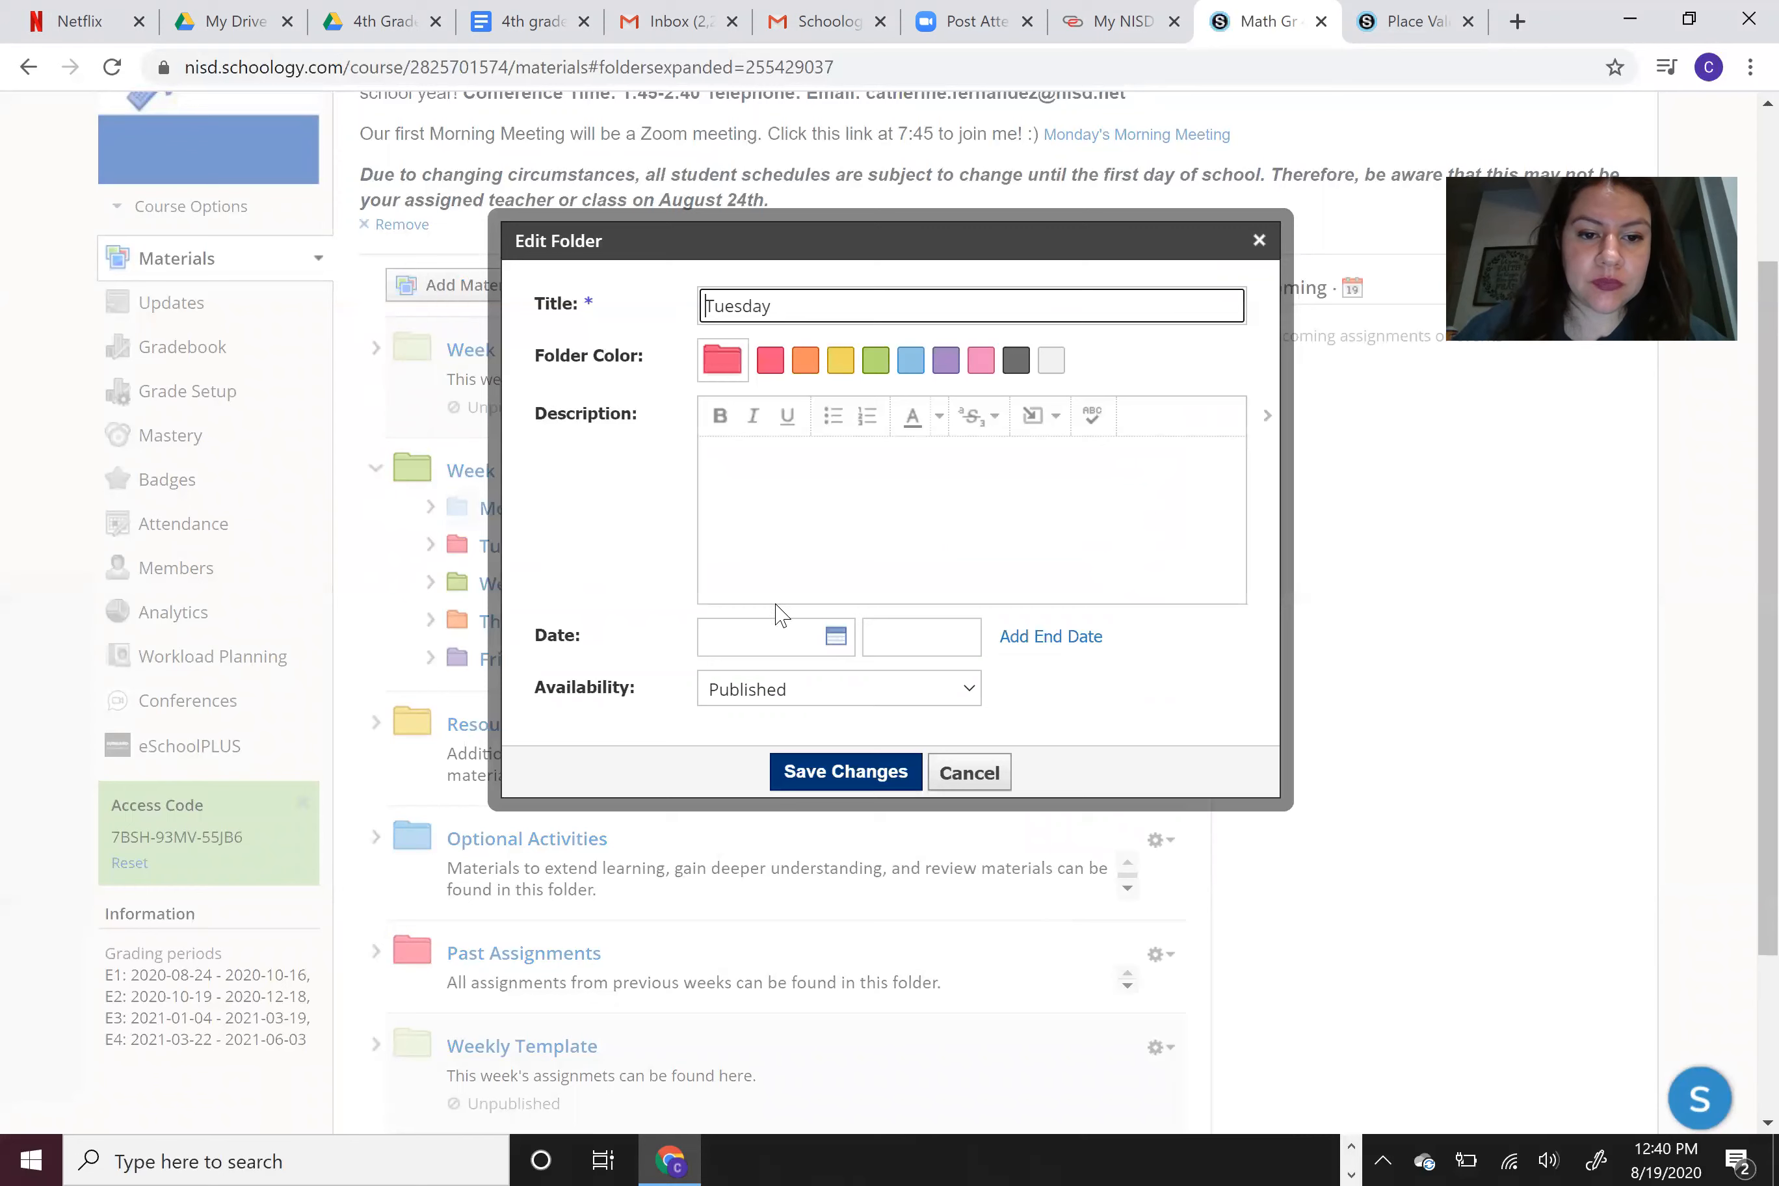
pyautogui.click(856, 698)
pyautogui.click(844, 817)
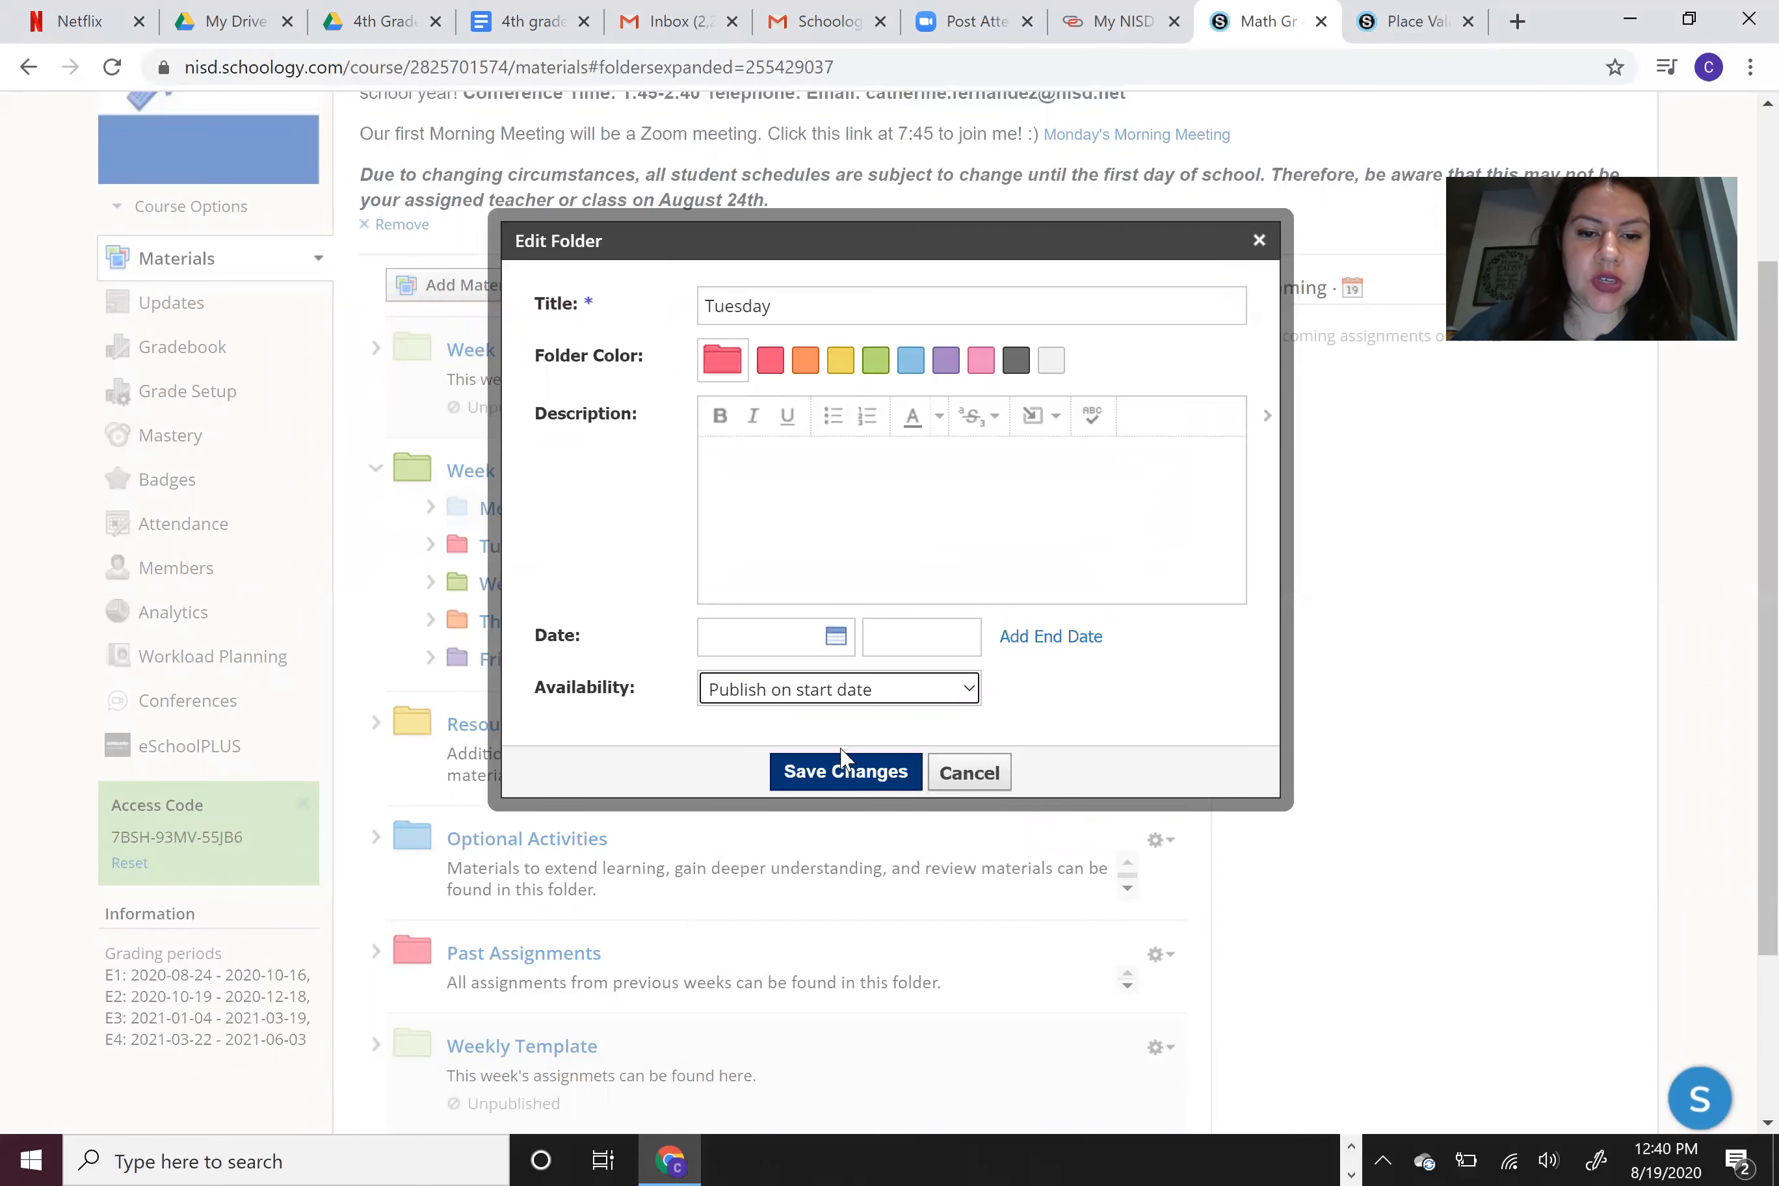
pyautogui.click(827, 612)
pyautogui.click(834, 636)
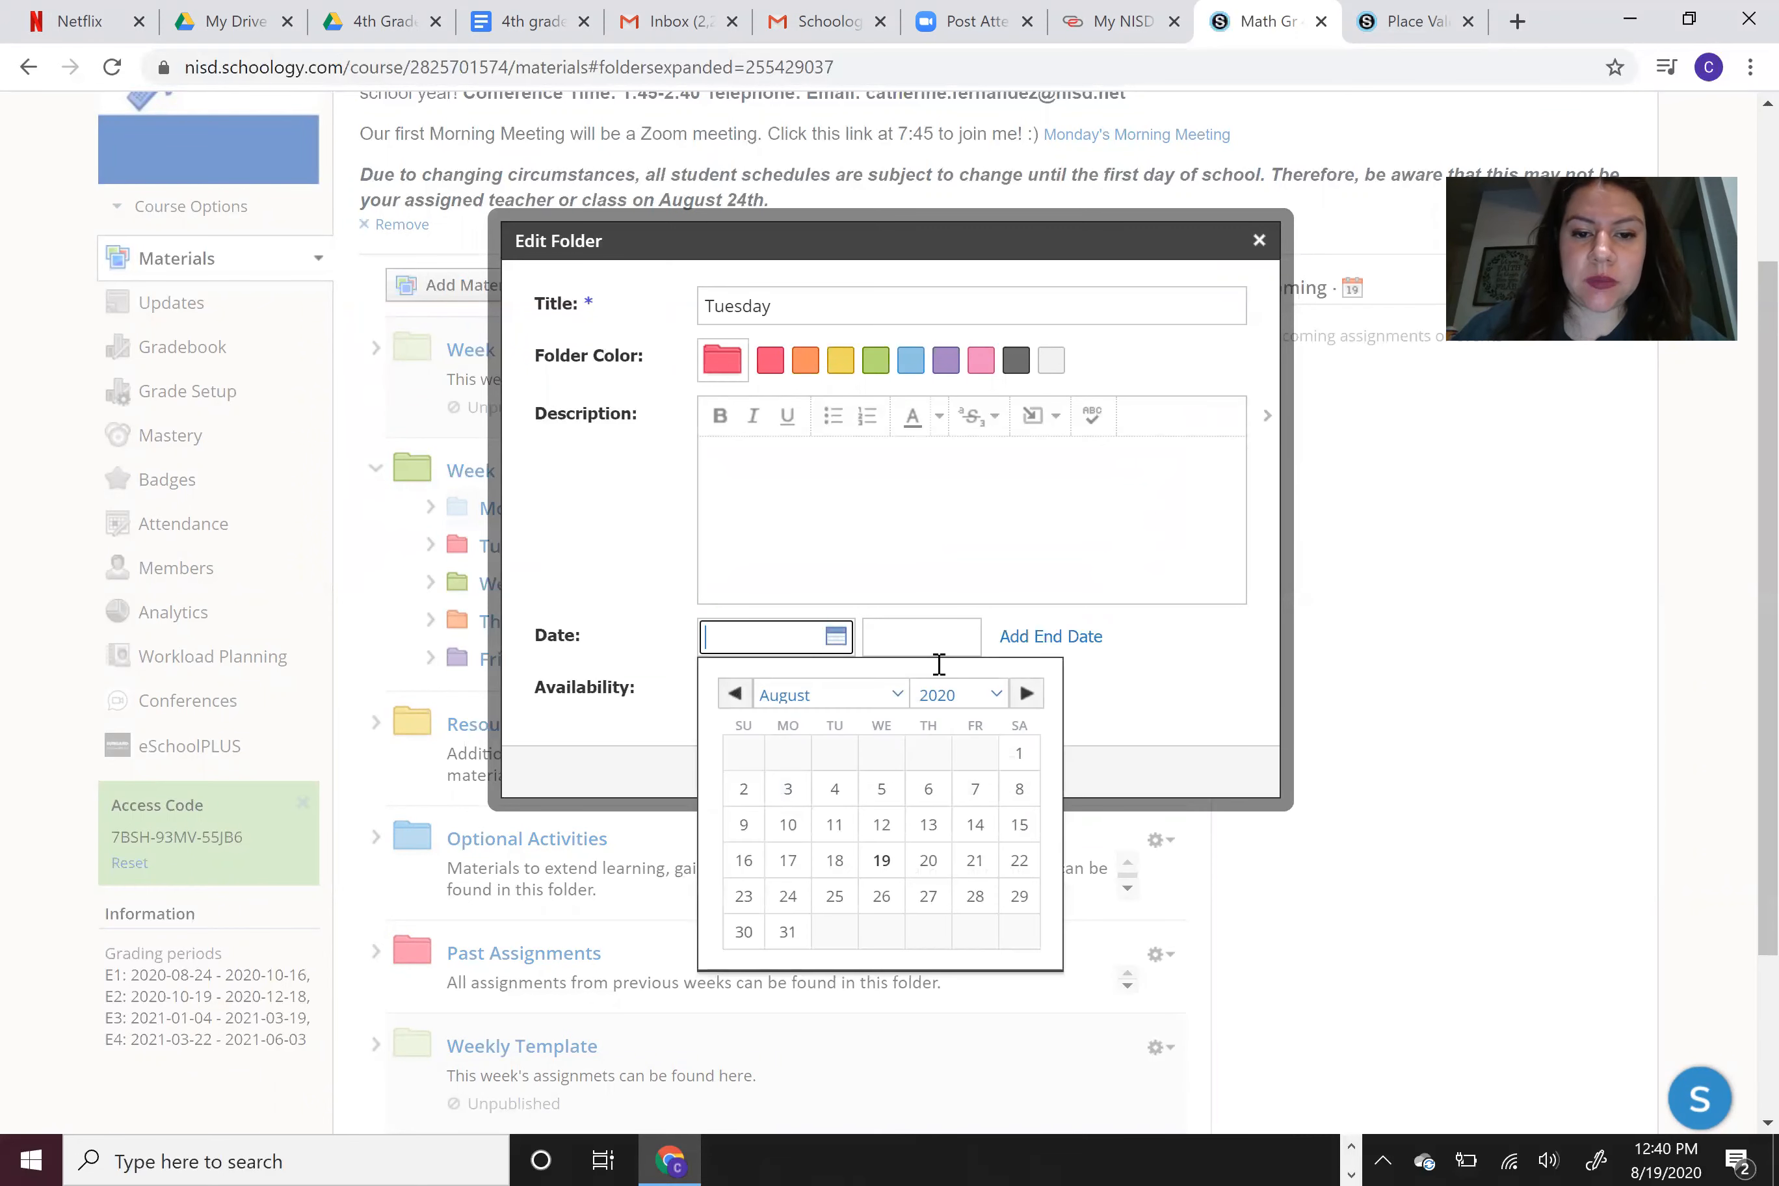
pyautogui.click(1027, 693)
pyautogui.click(1027, 693)
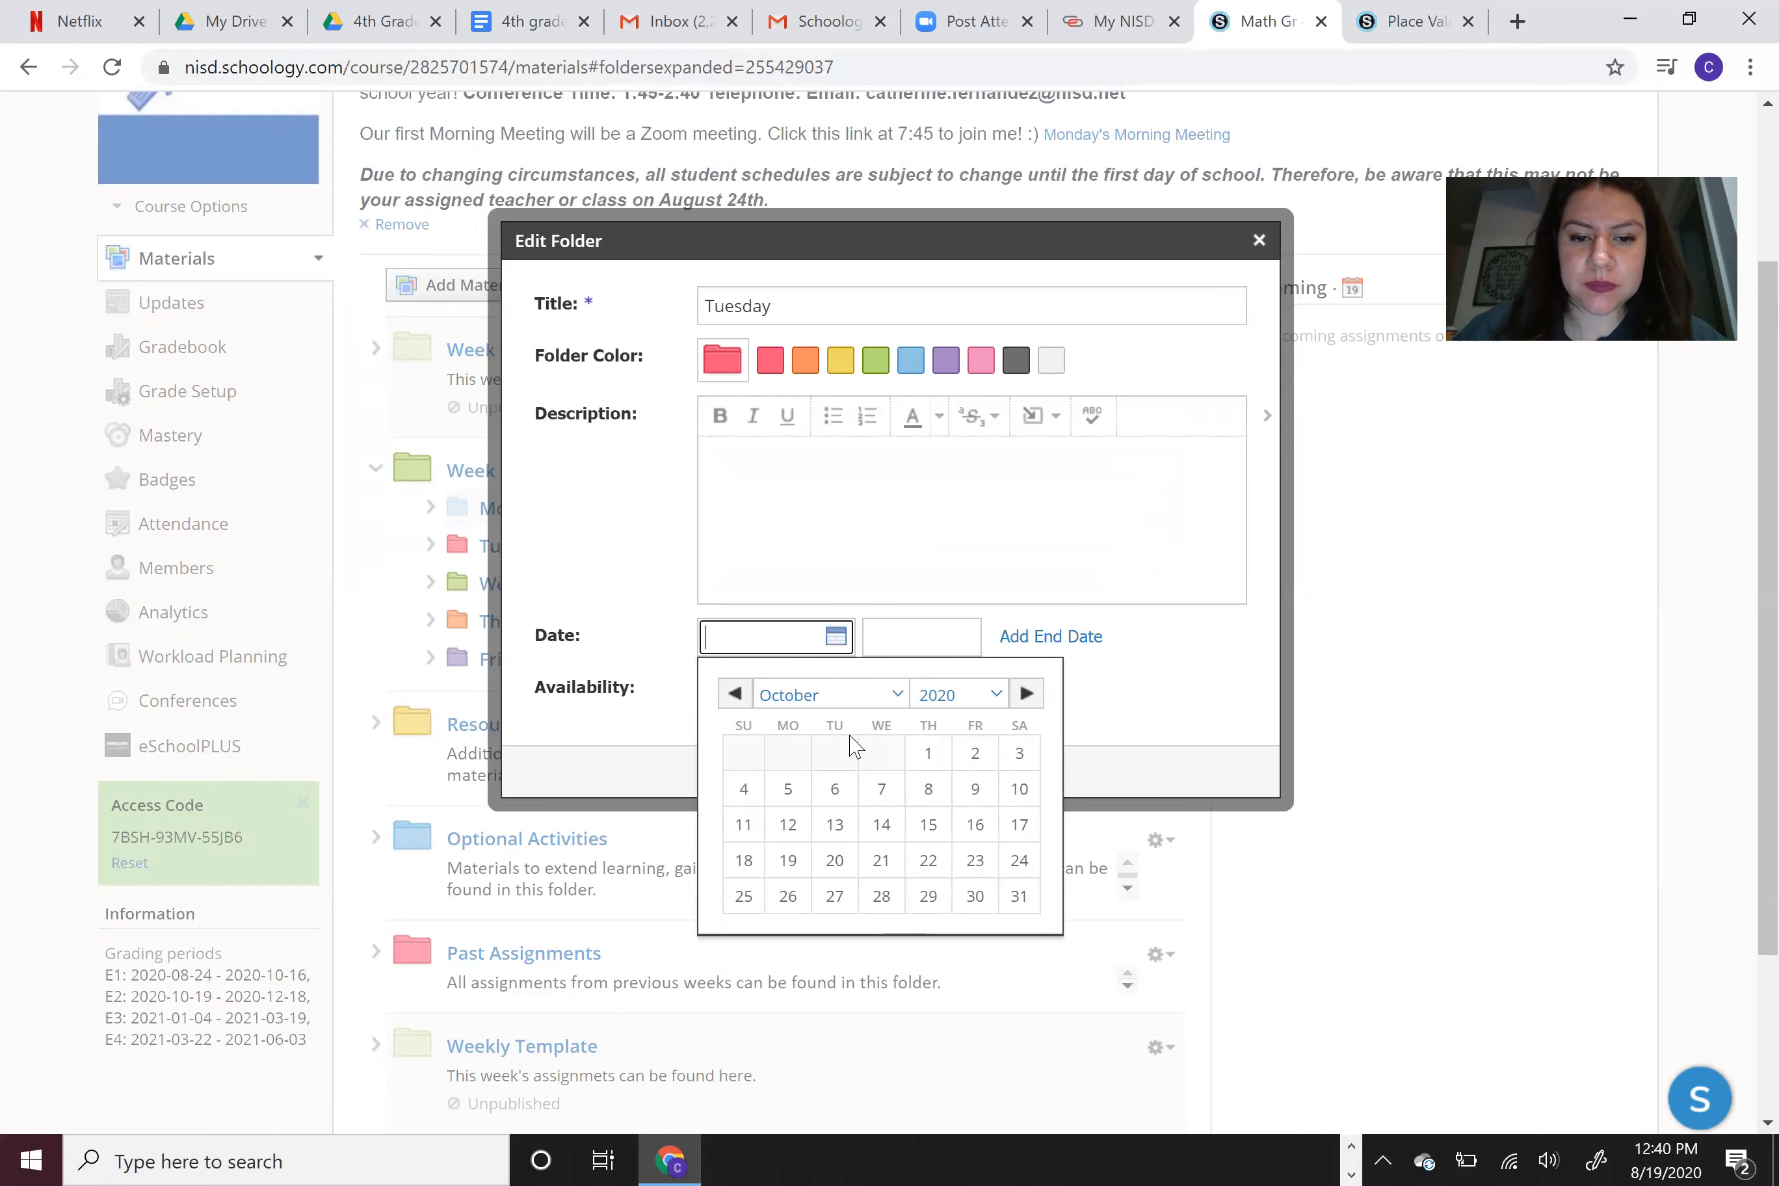
pyautogui.click(731, 695)
pyautogui.click(730, 695)
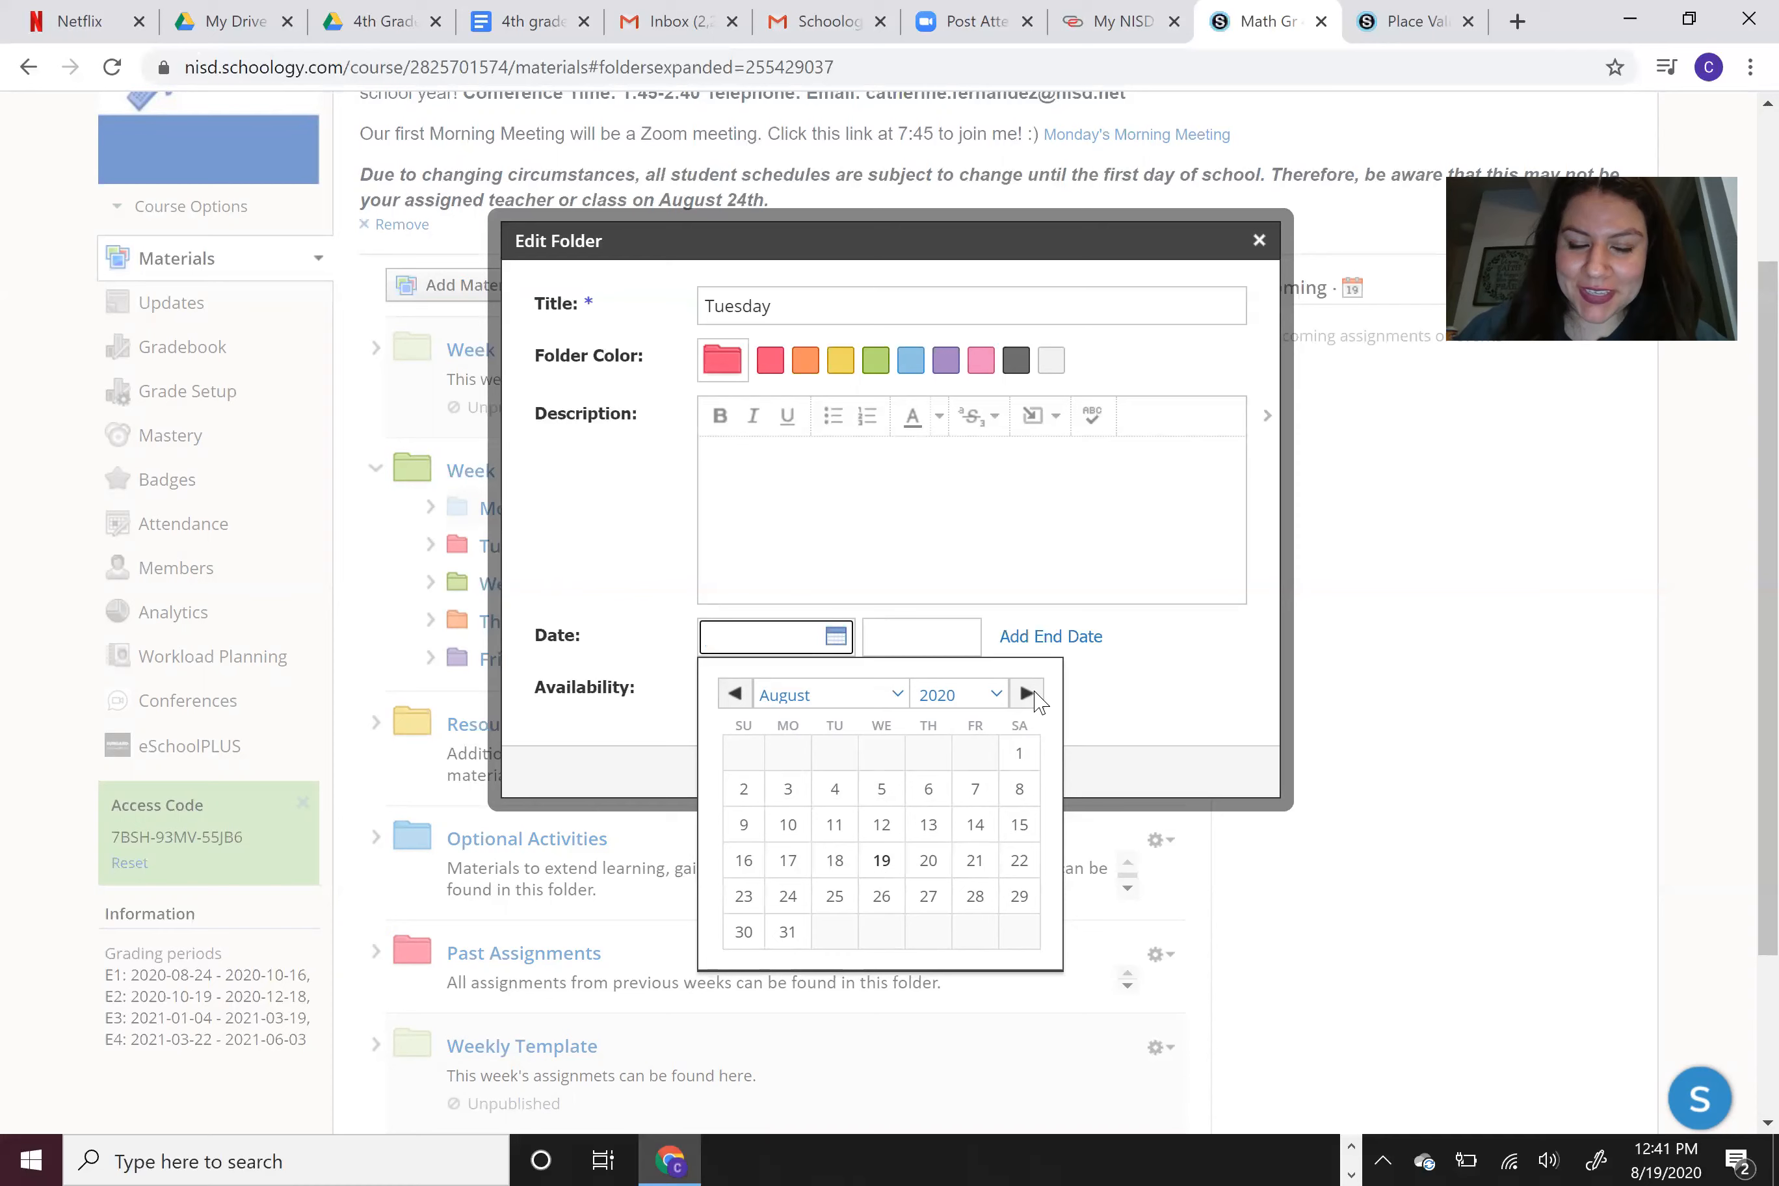
pyautogui.click(1027, 693)
pyautogui.click(834, 752)
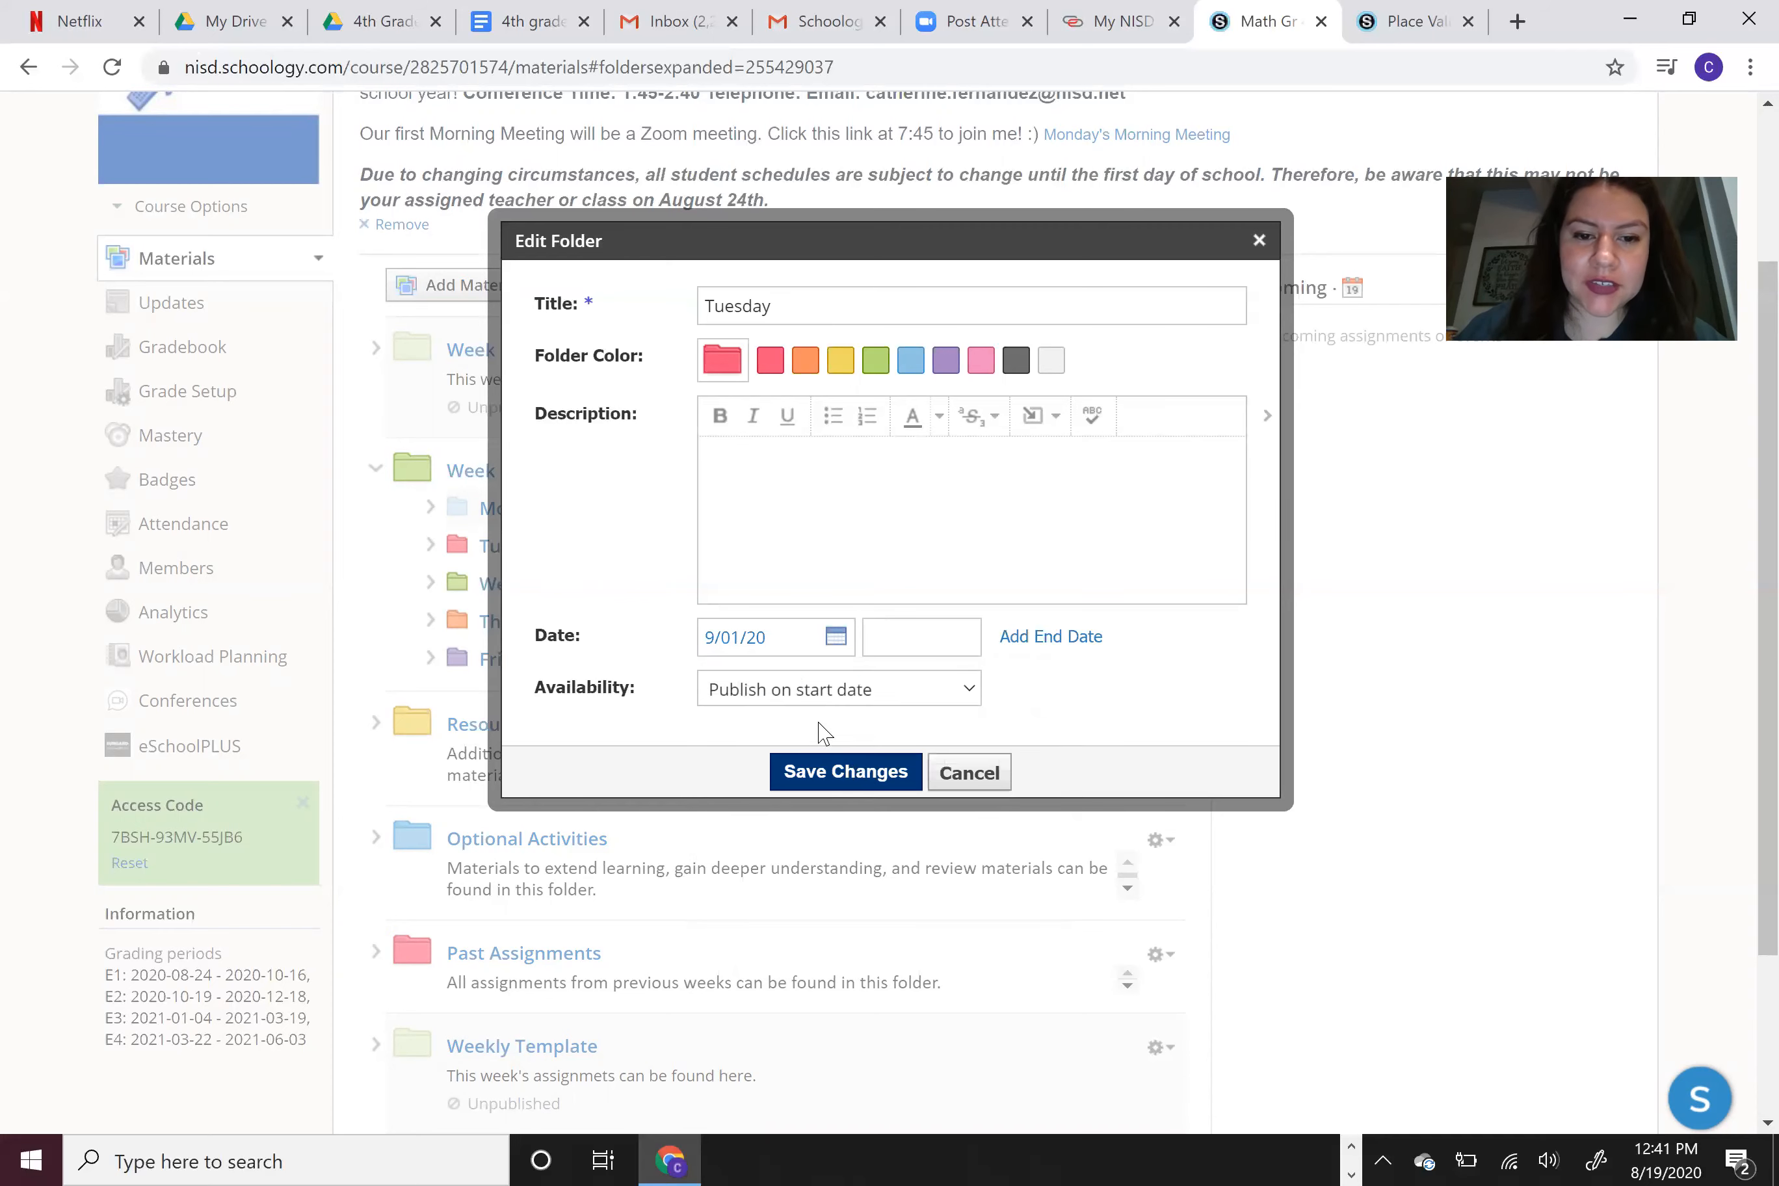
pyautogui.click(830, 771)
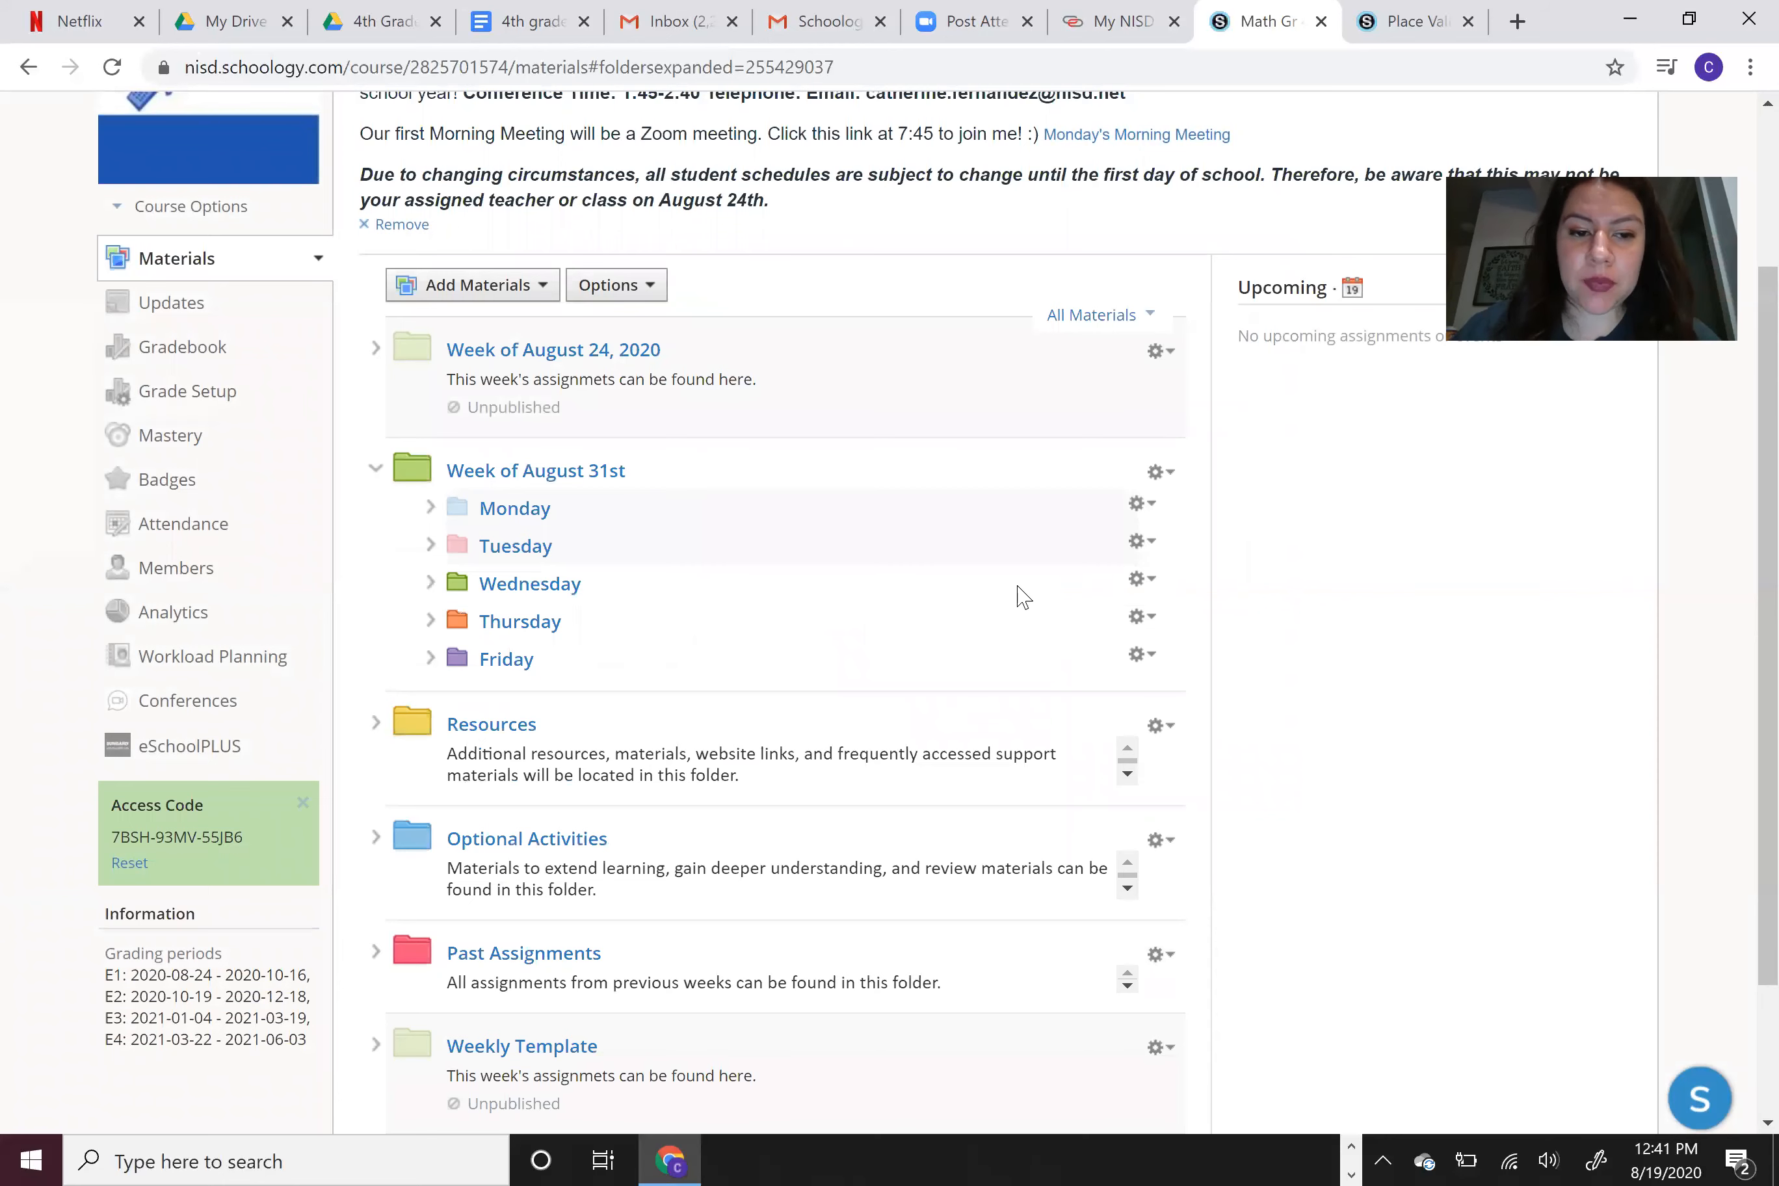
# - Set the Wednesday folder in Week of August 31st to date 9/02/20 with availability Publish on start date, and save
pyautogui.click(1144, 581)
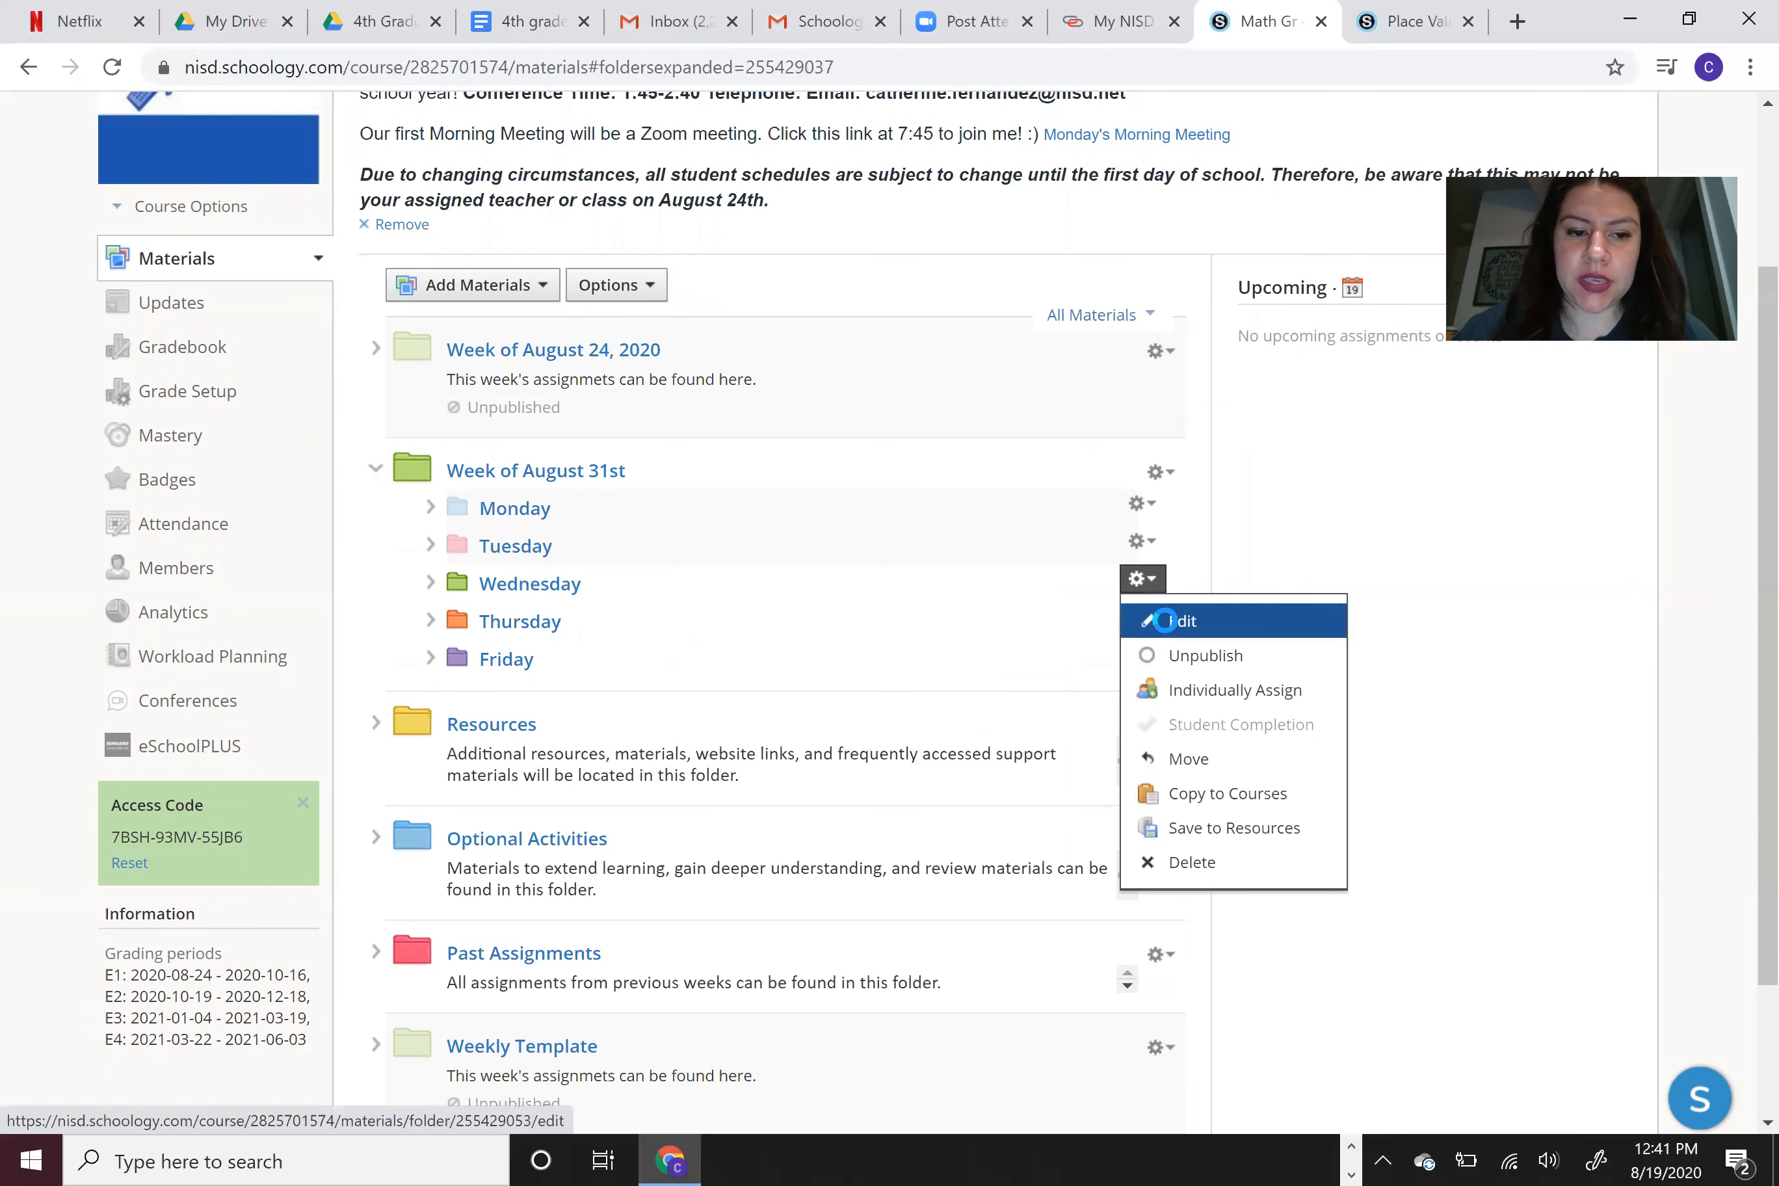
pyautogui.click(1179, 620)
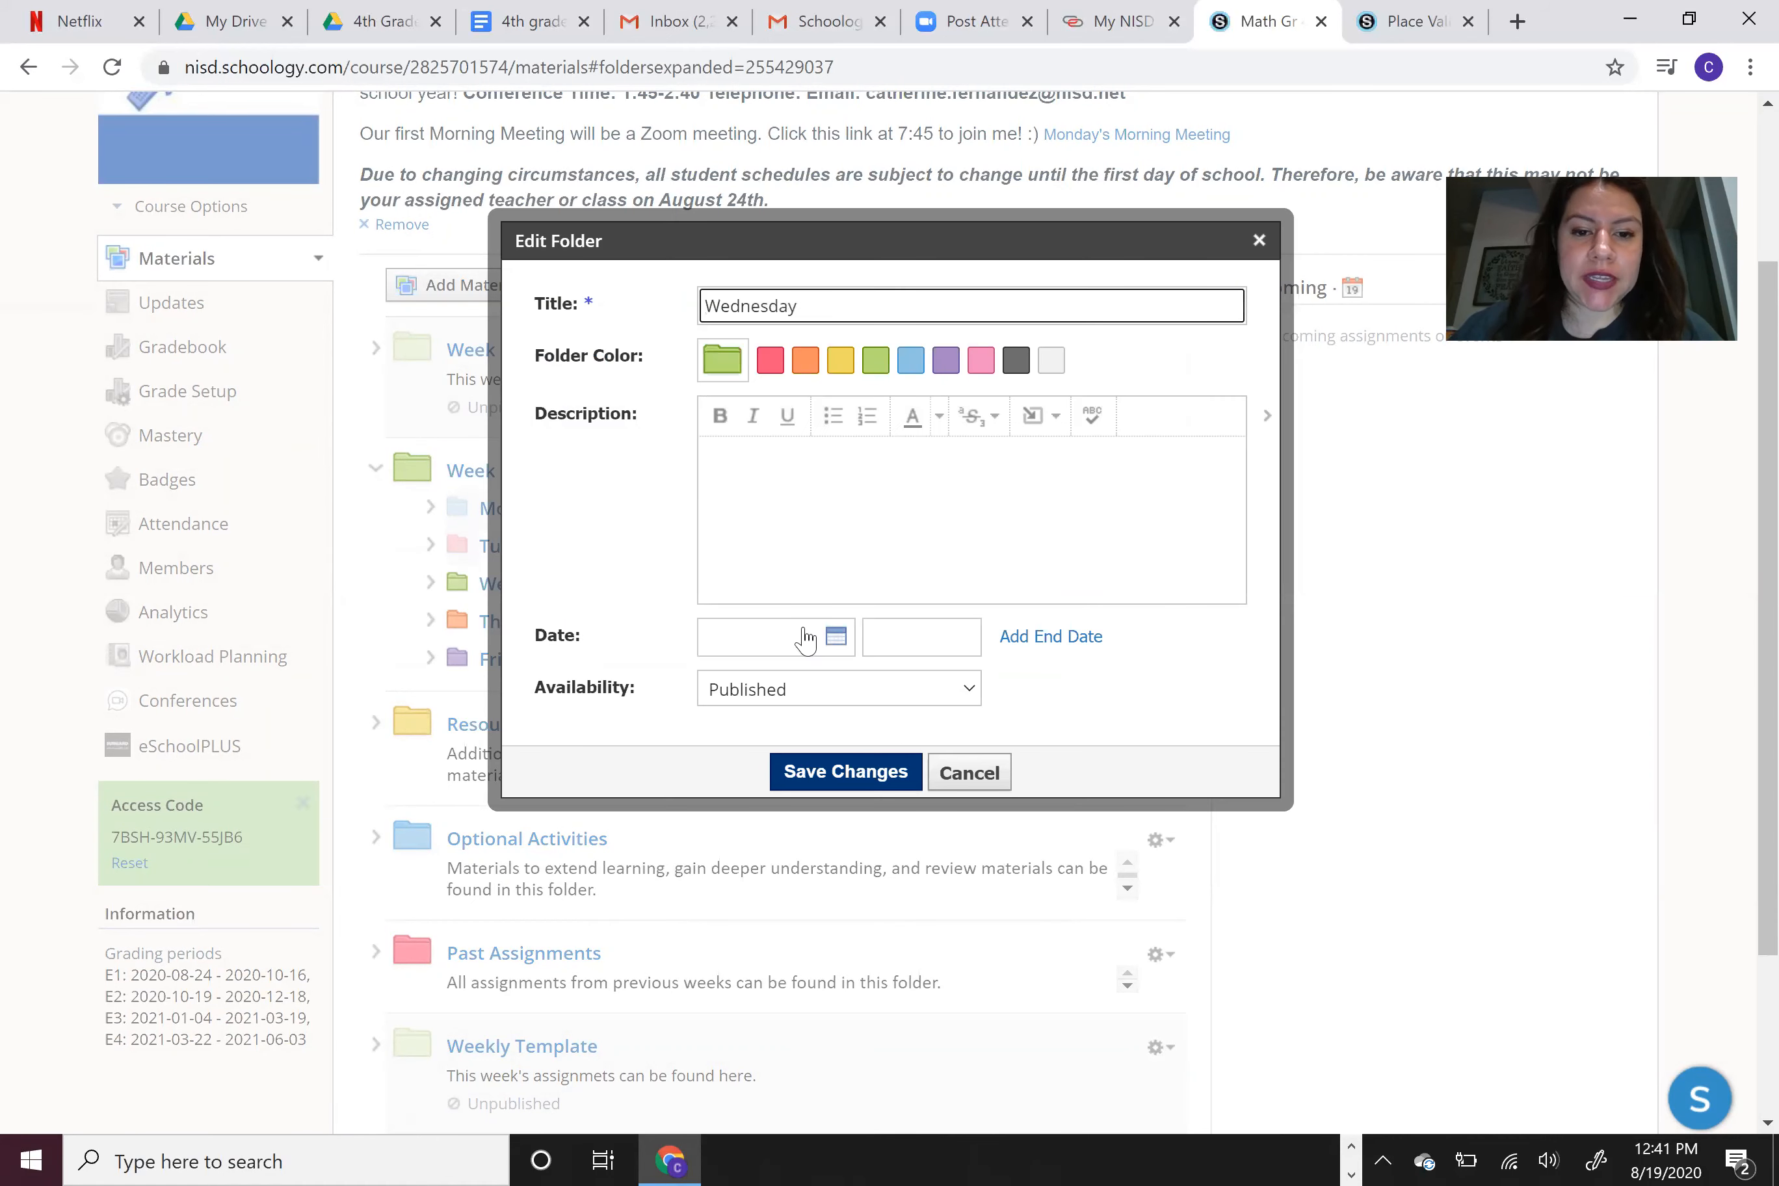
pyautogui.click(835, 640)
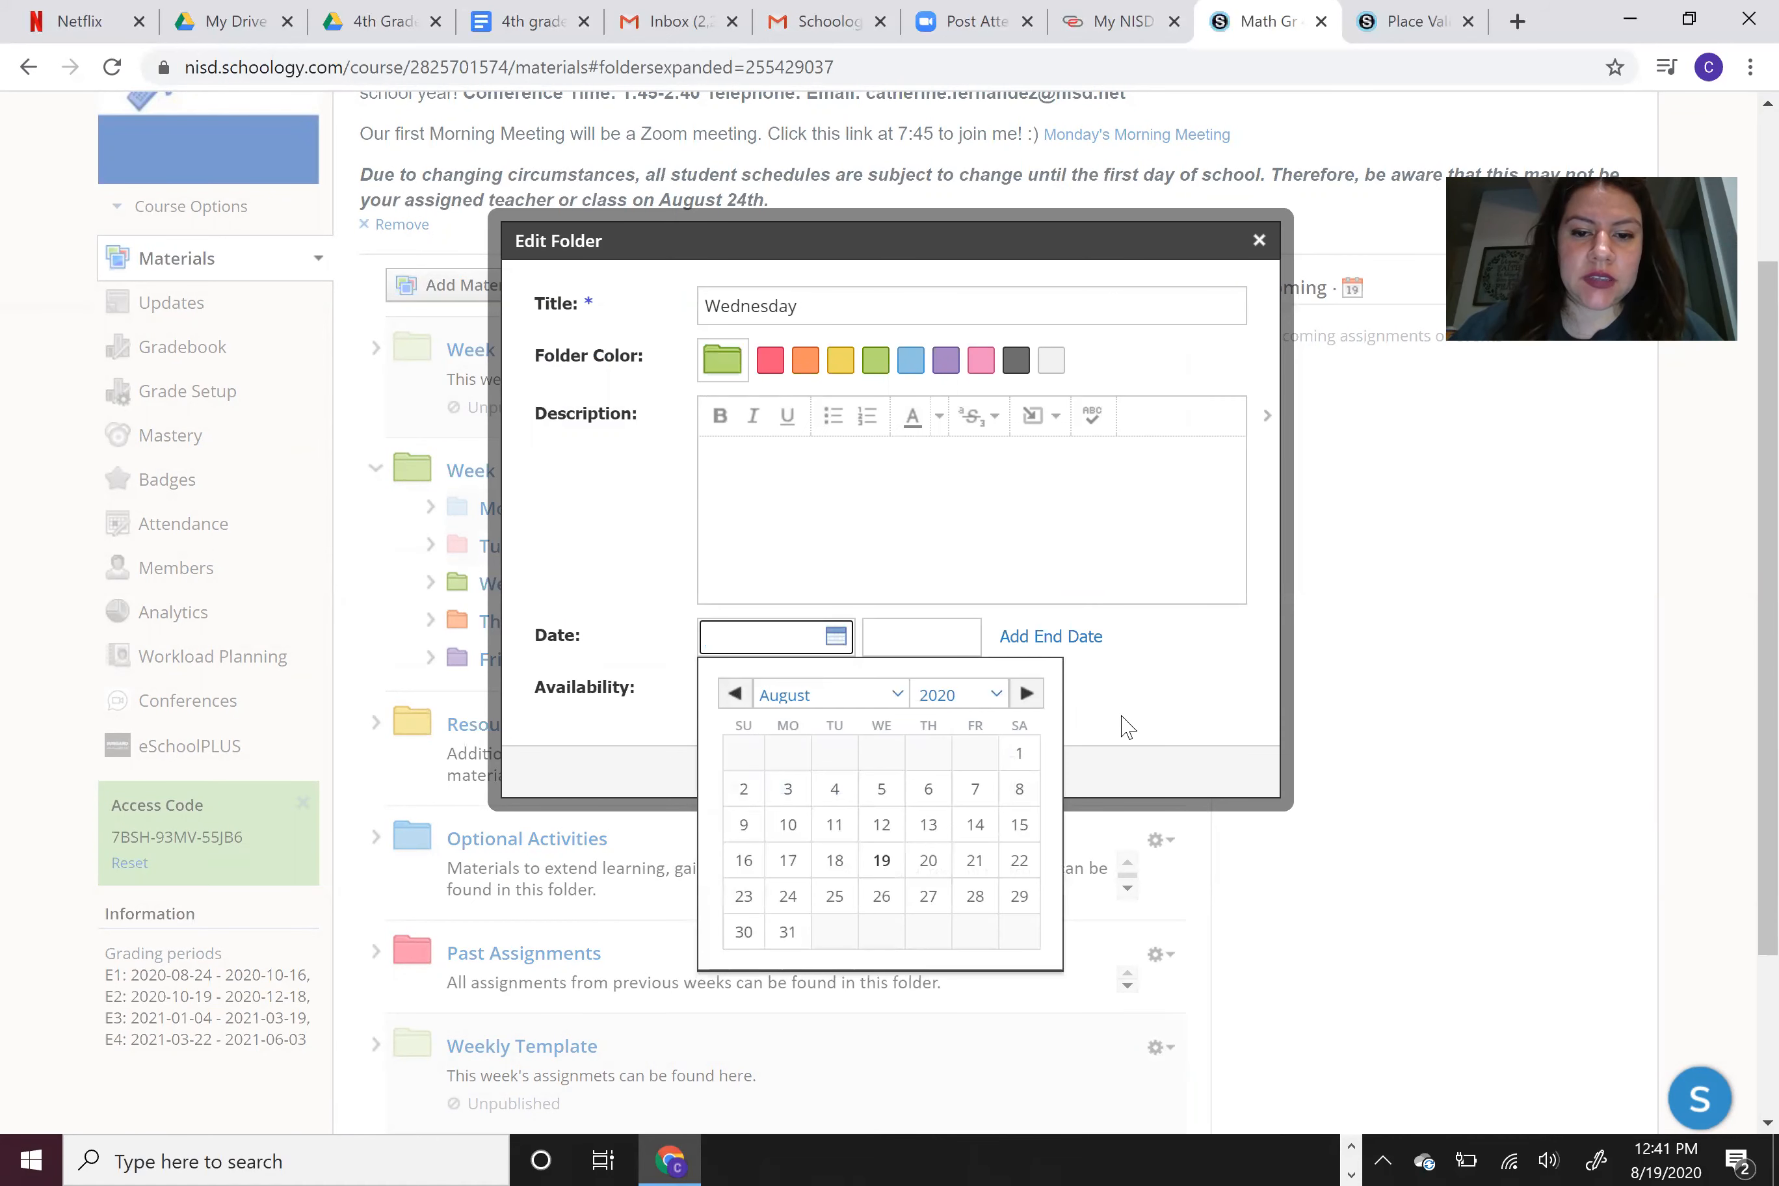
pyautogui.click(1027, 693)
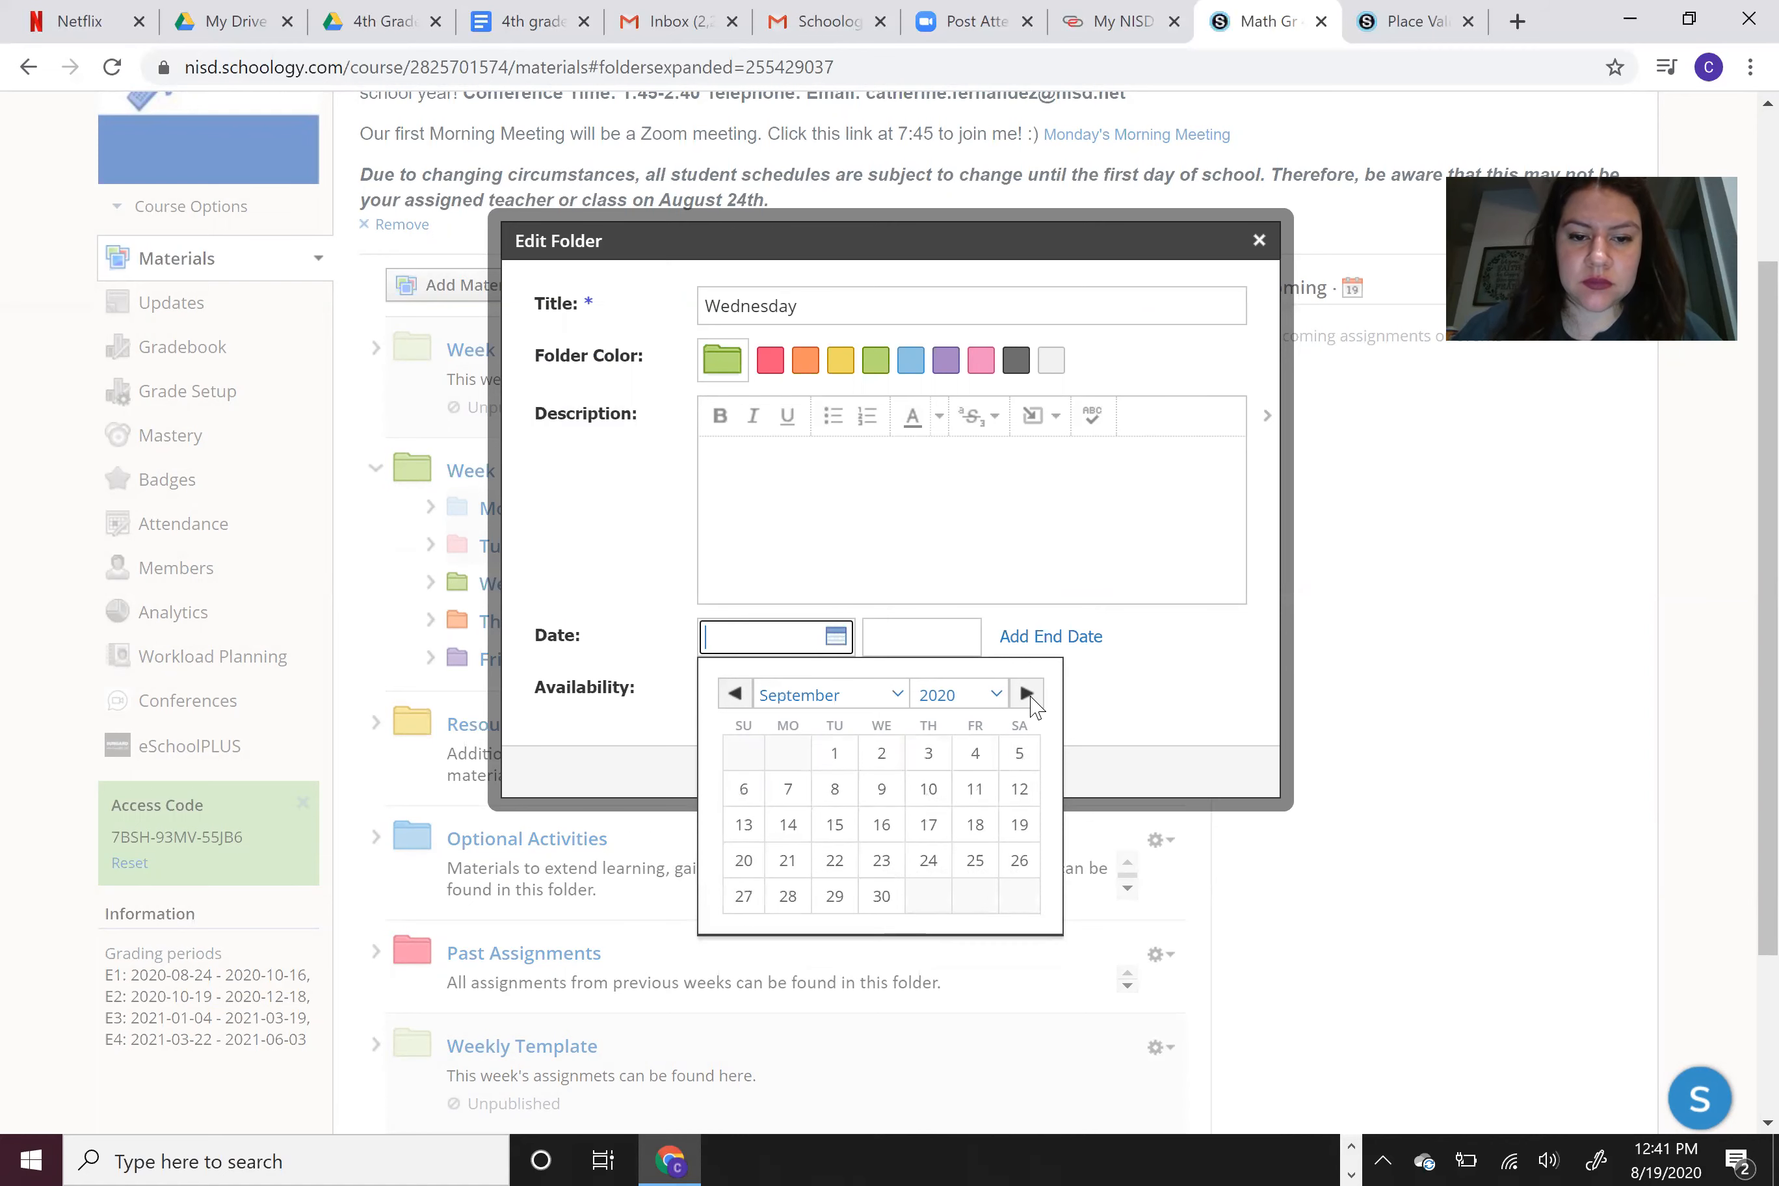
pyautogui.click(880, 753)
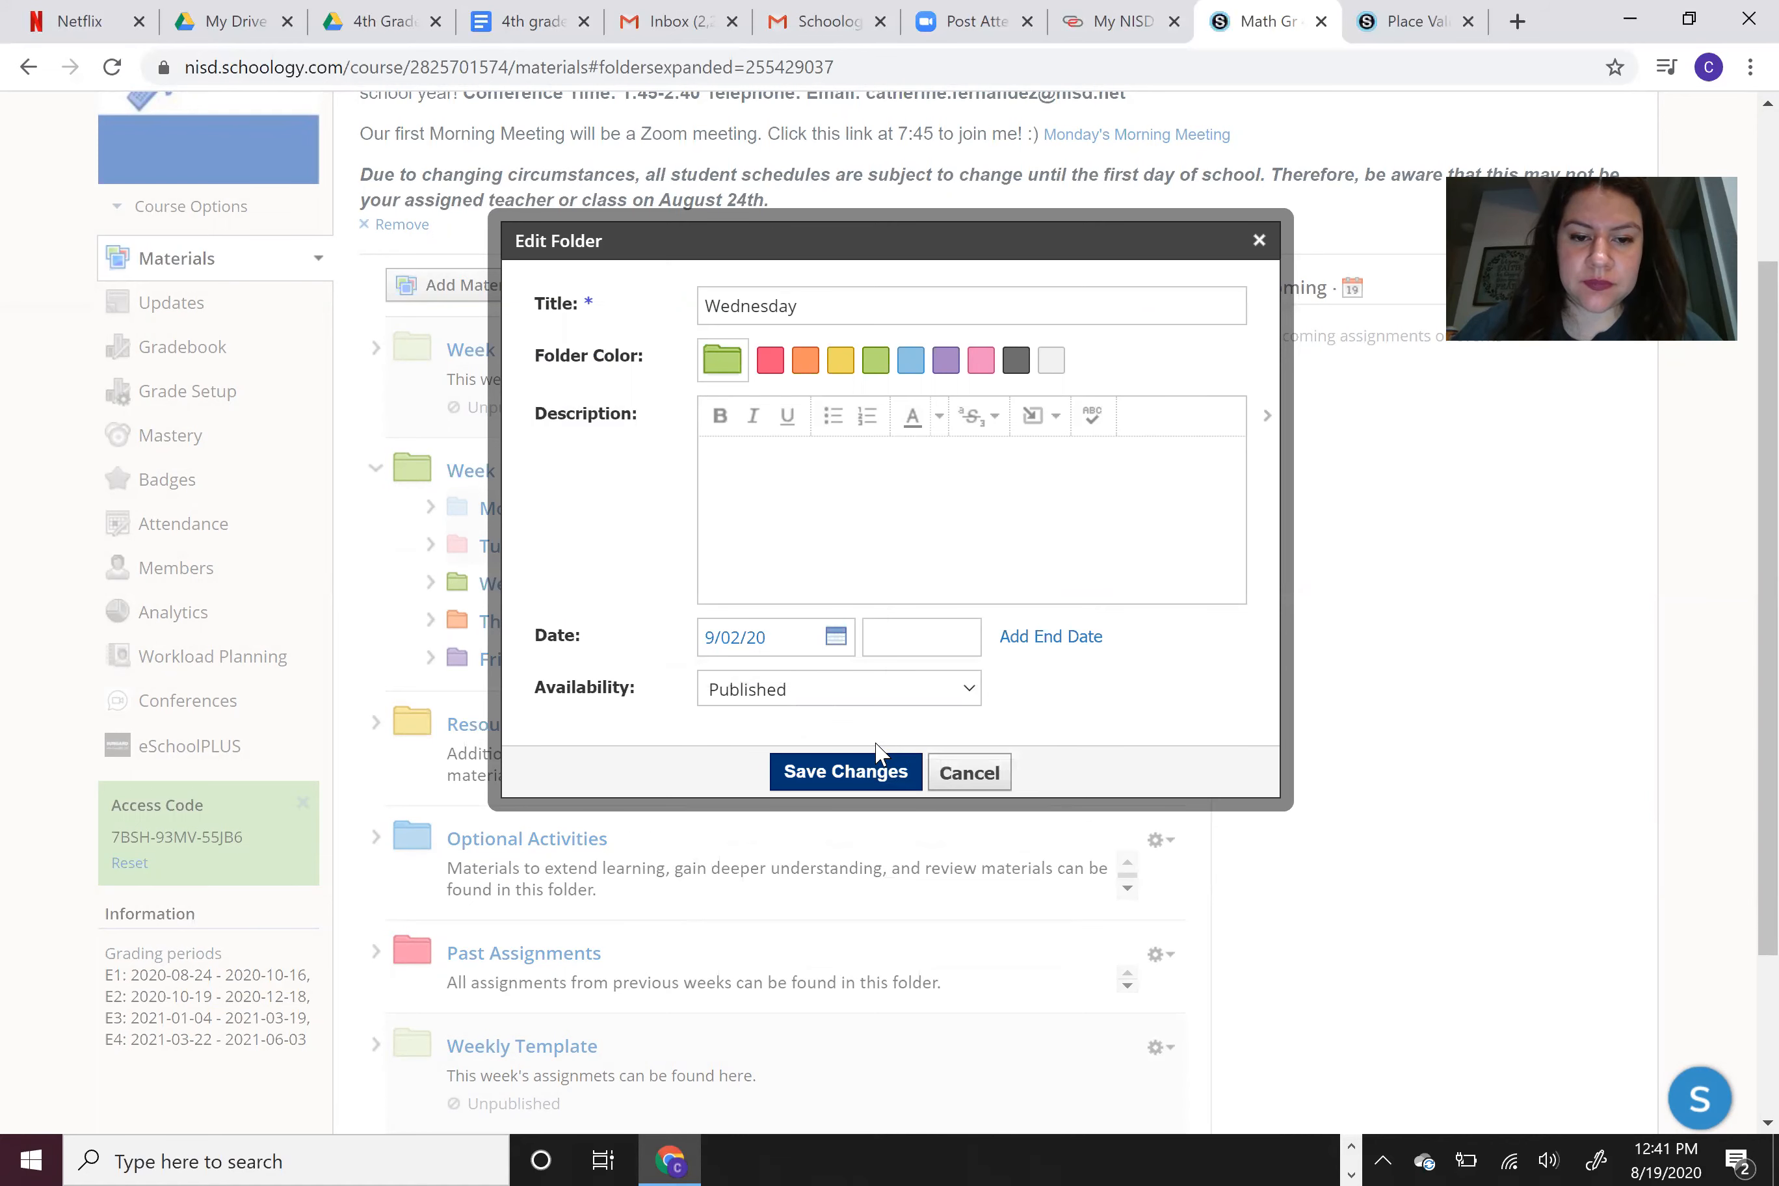
pyautogui.click(810, 693)
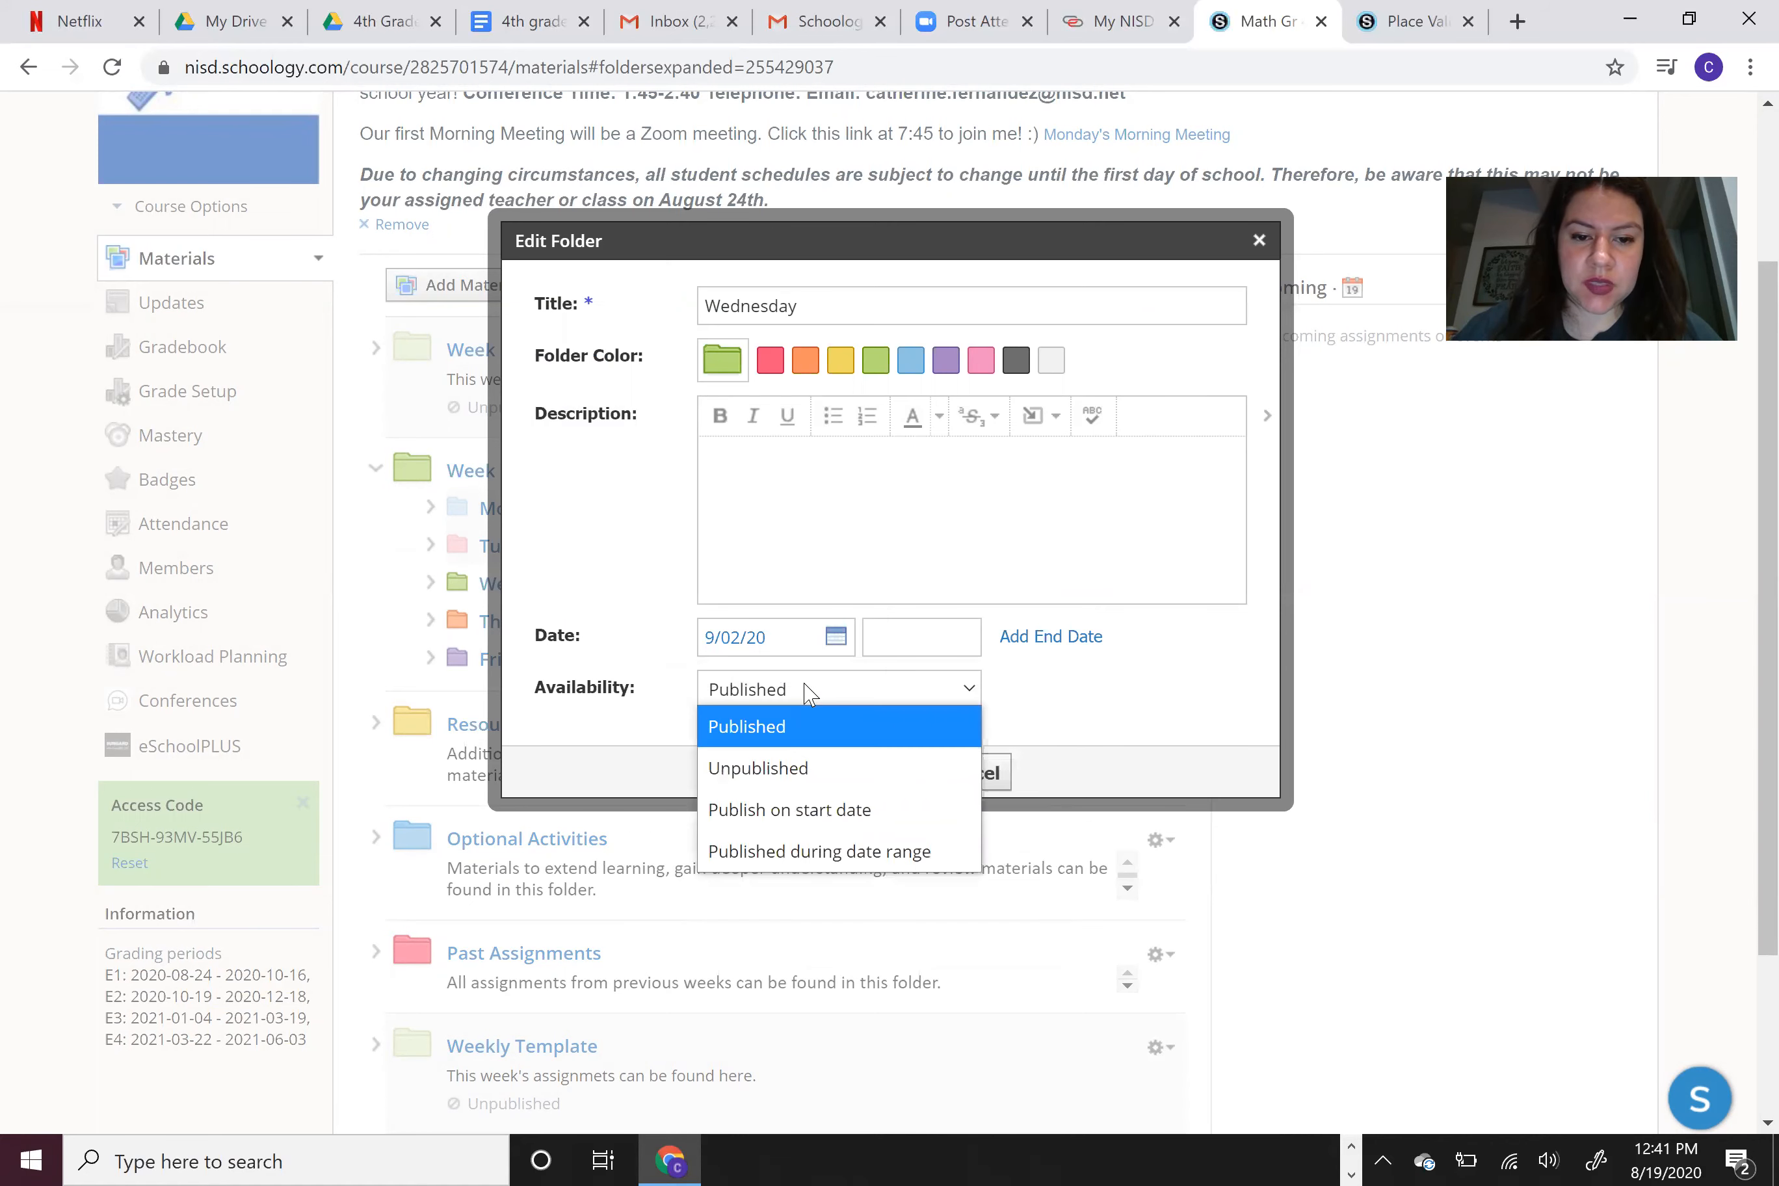
pyautogui.click(839, 809)
pyautogui.click(803, 773)
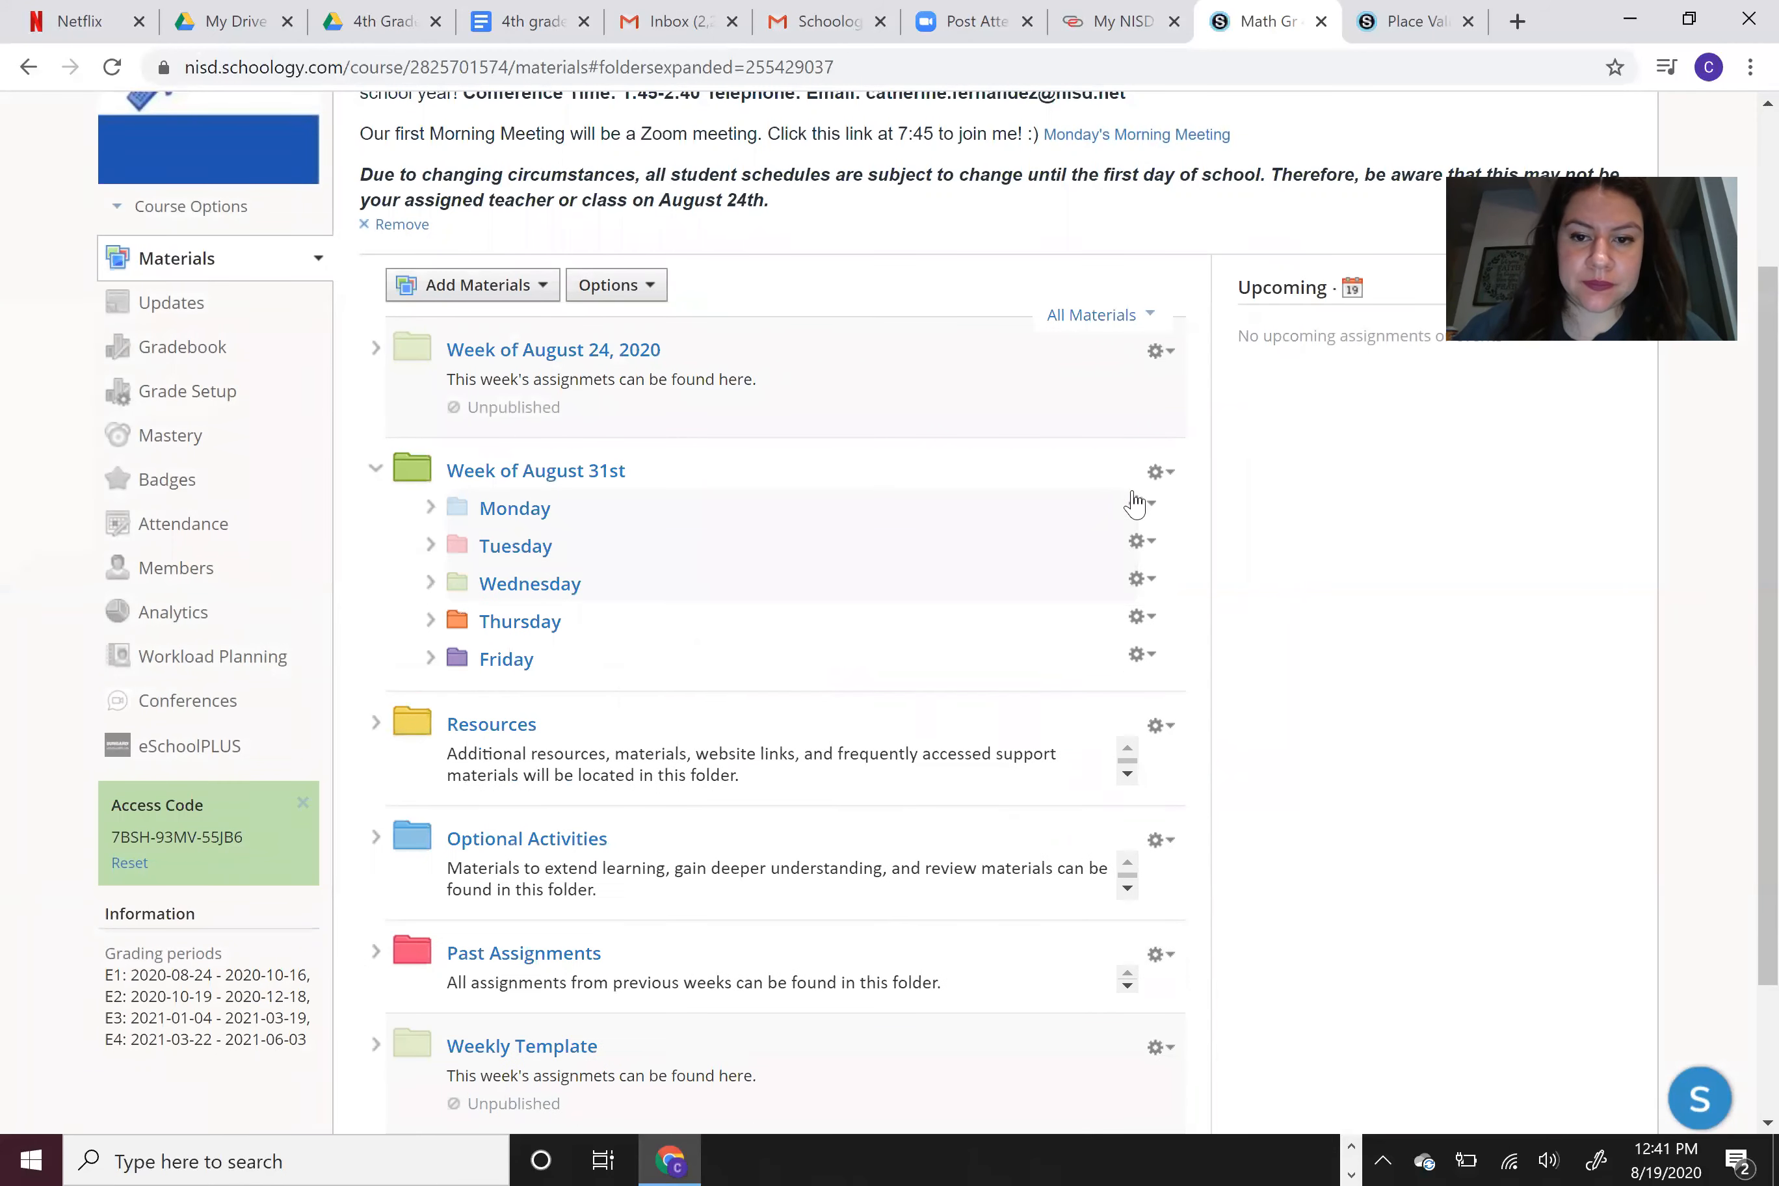
# - Set the Thursday folder in Week of August 31st to publish on start date with the date 9/03/20, and save
pyautogui.click(1140, 619)
pyautogui.click(1143, 618)
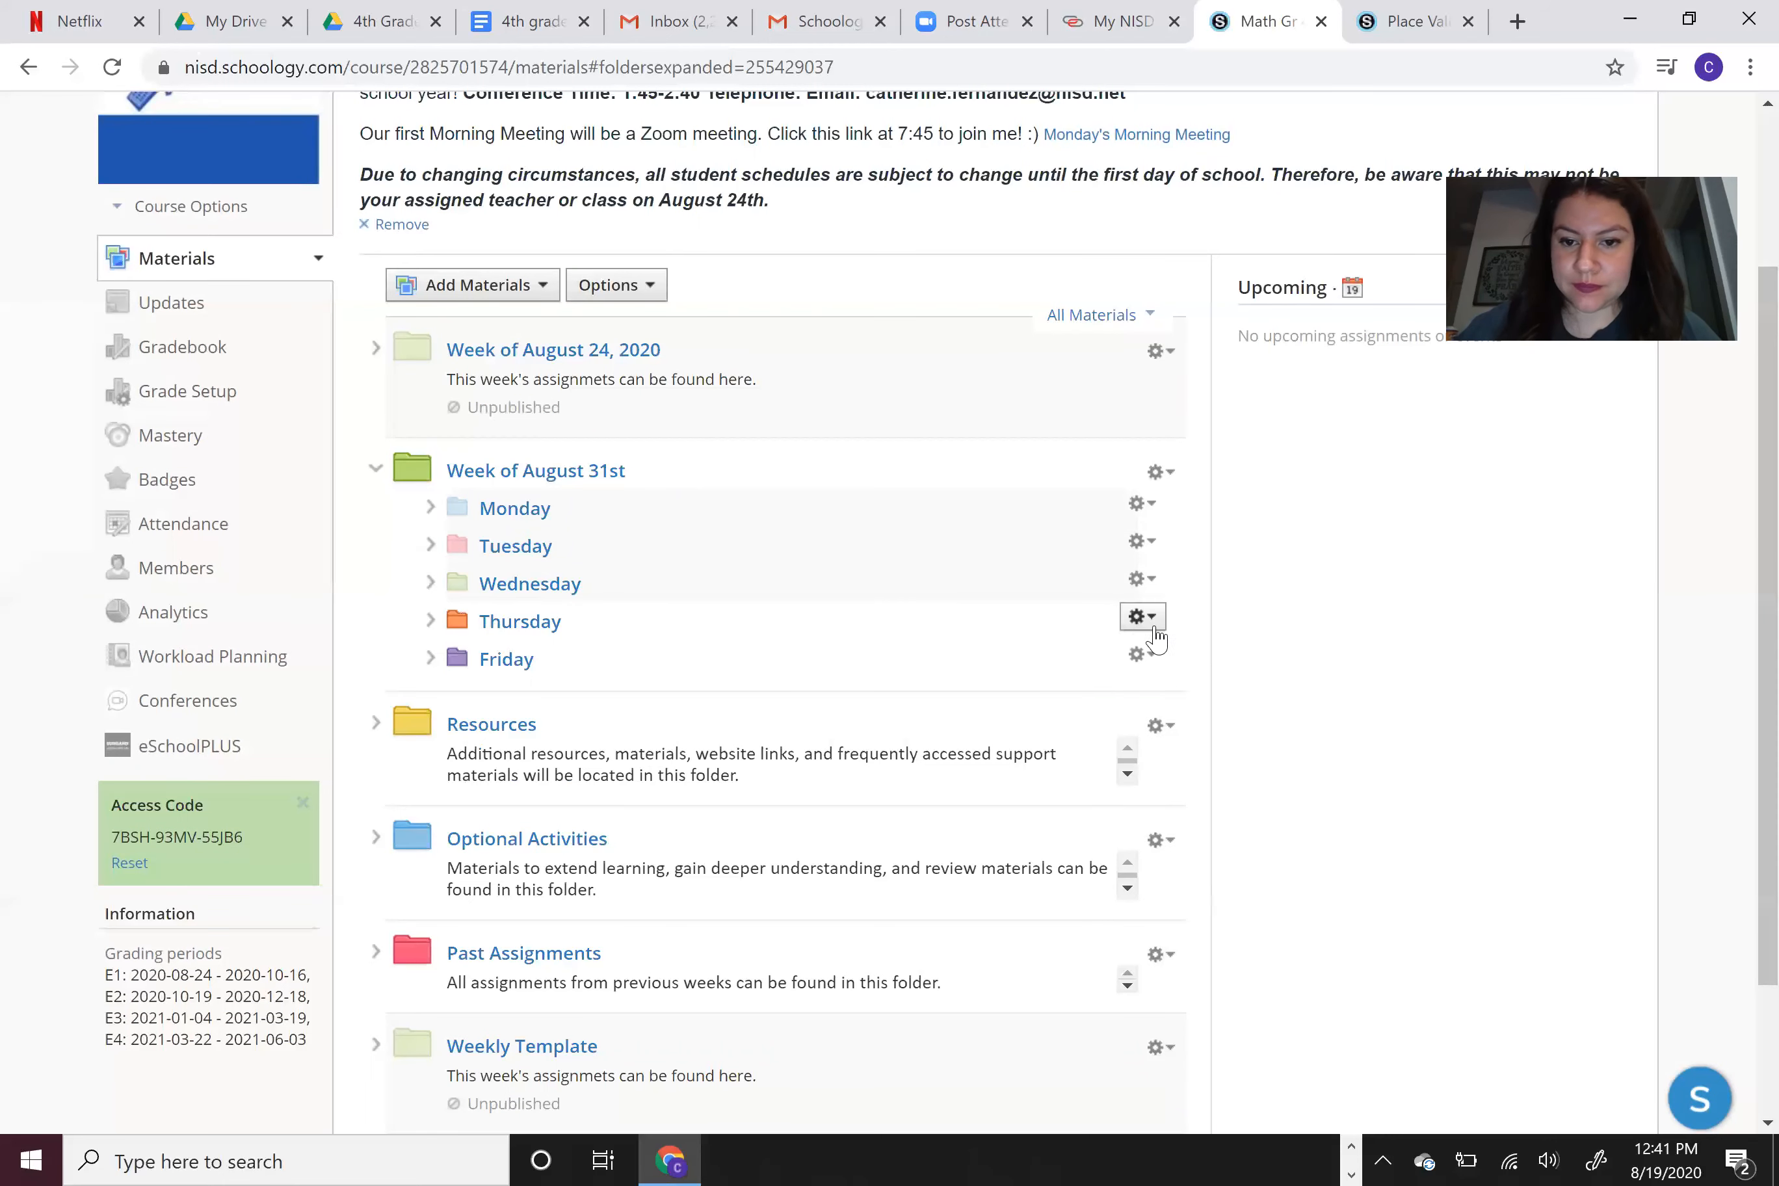
pyautogui.click(1156, 626)
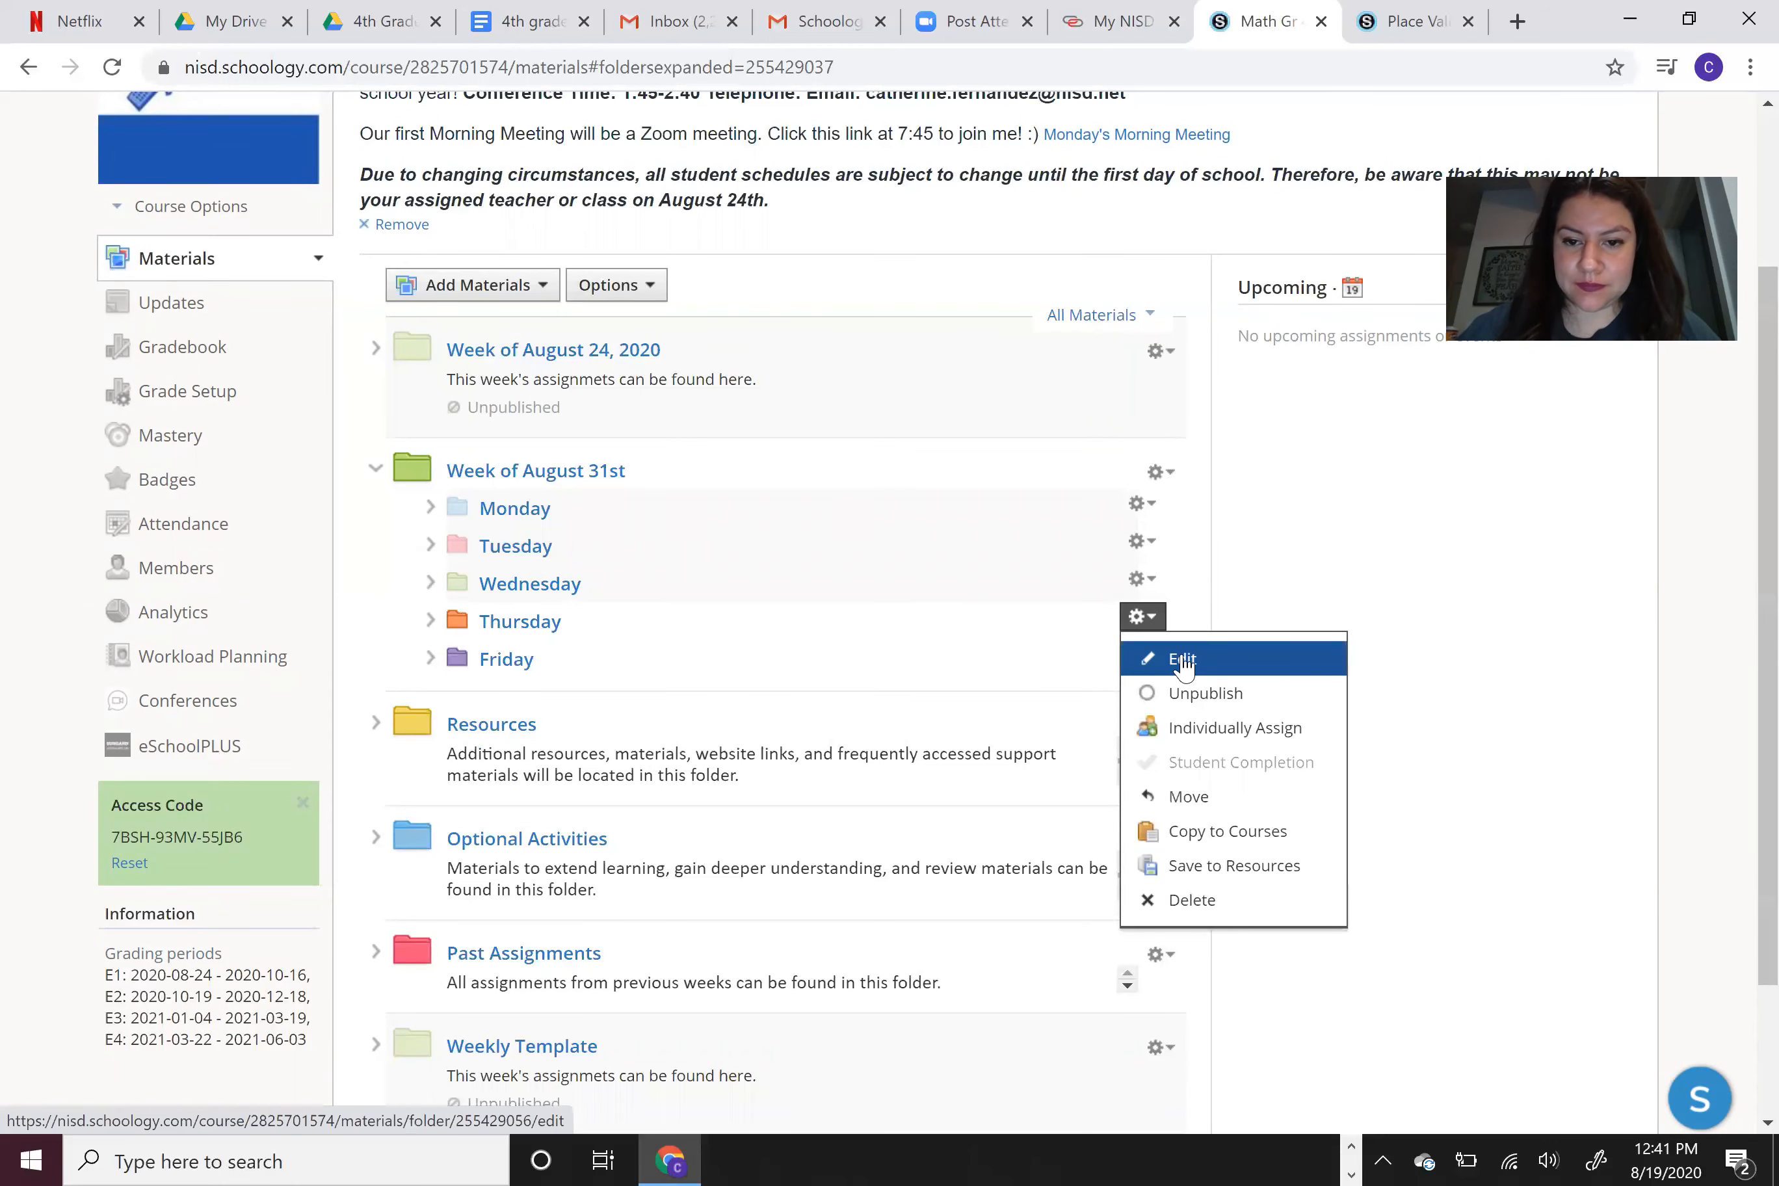
pyautogui.click(1177, 656)
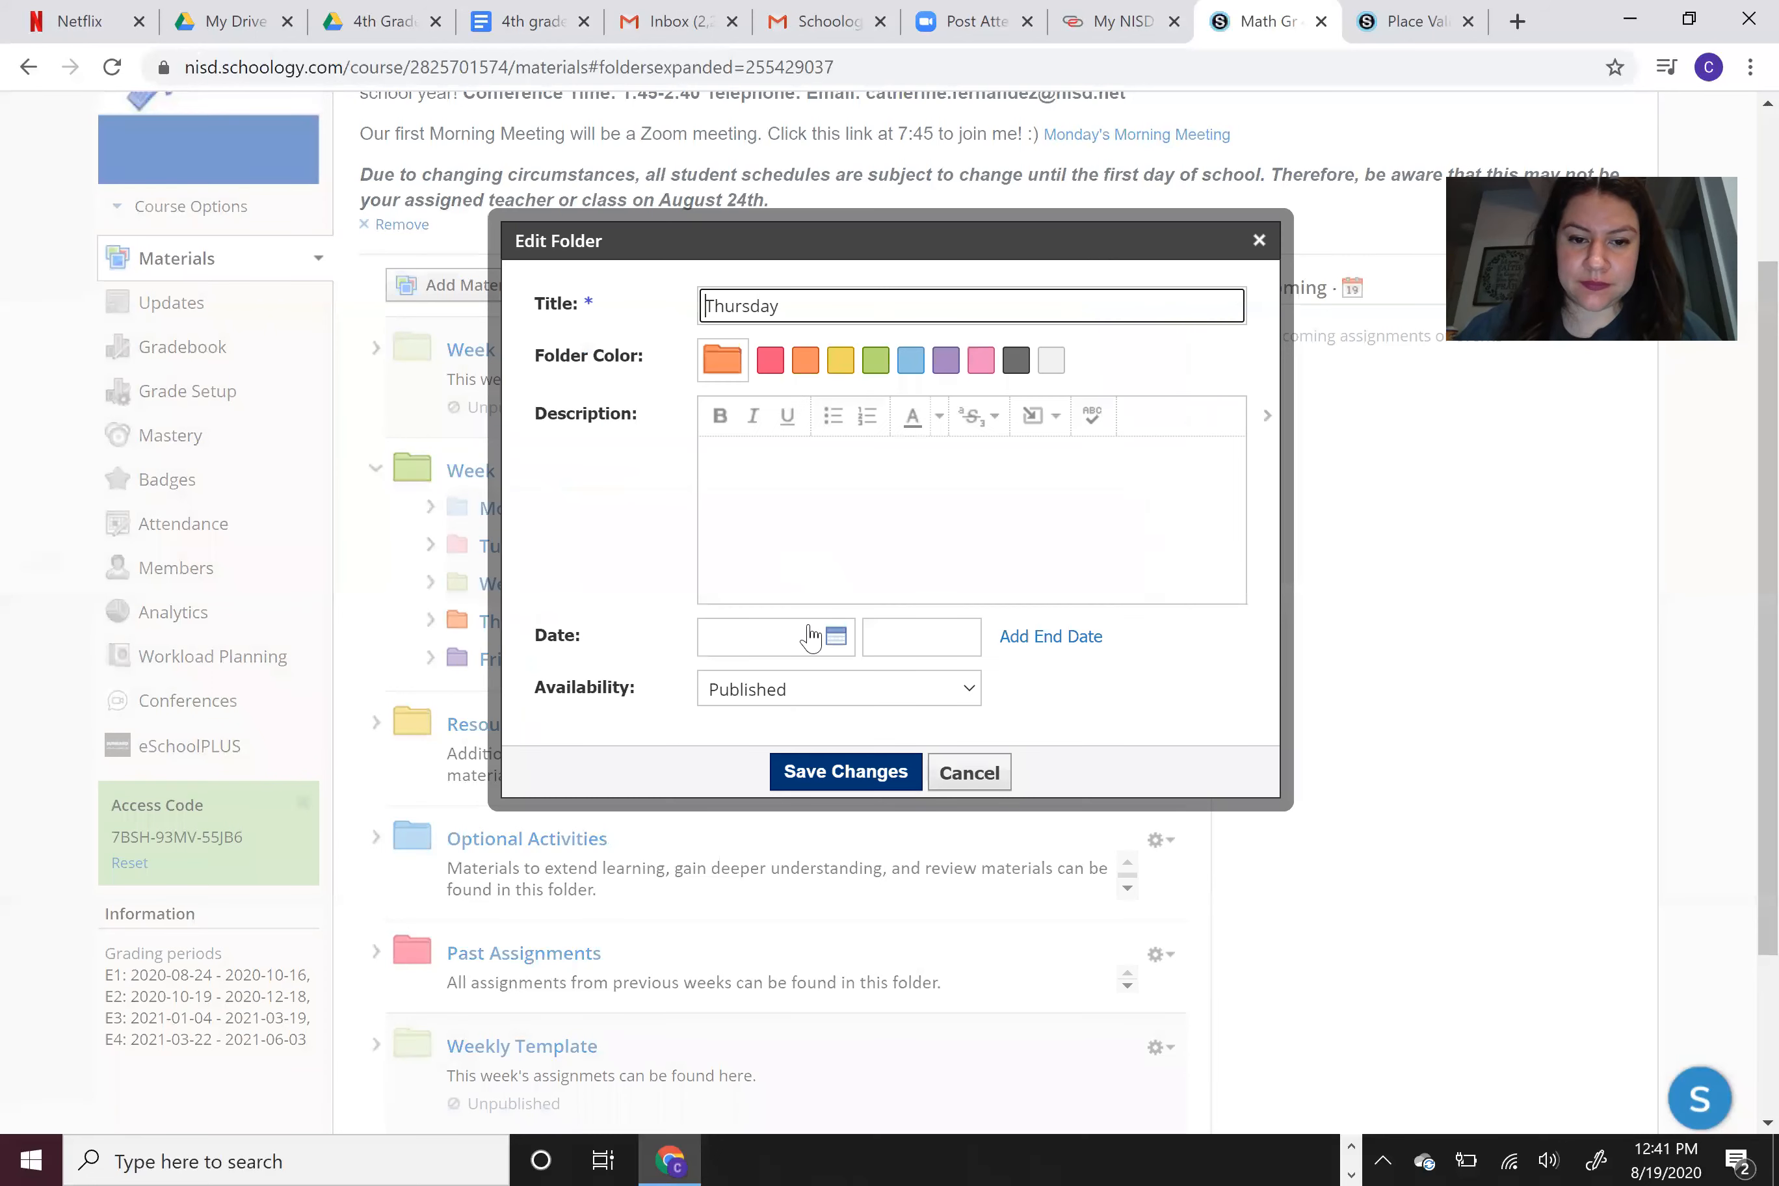
pyautogui.click(803, 692)
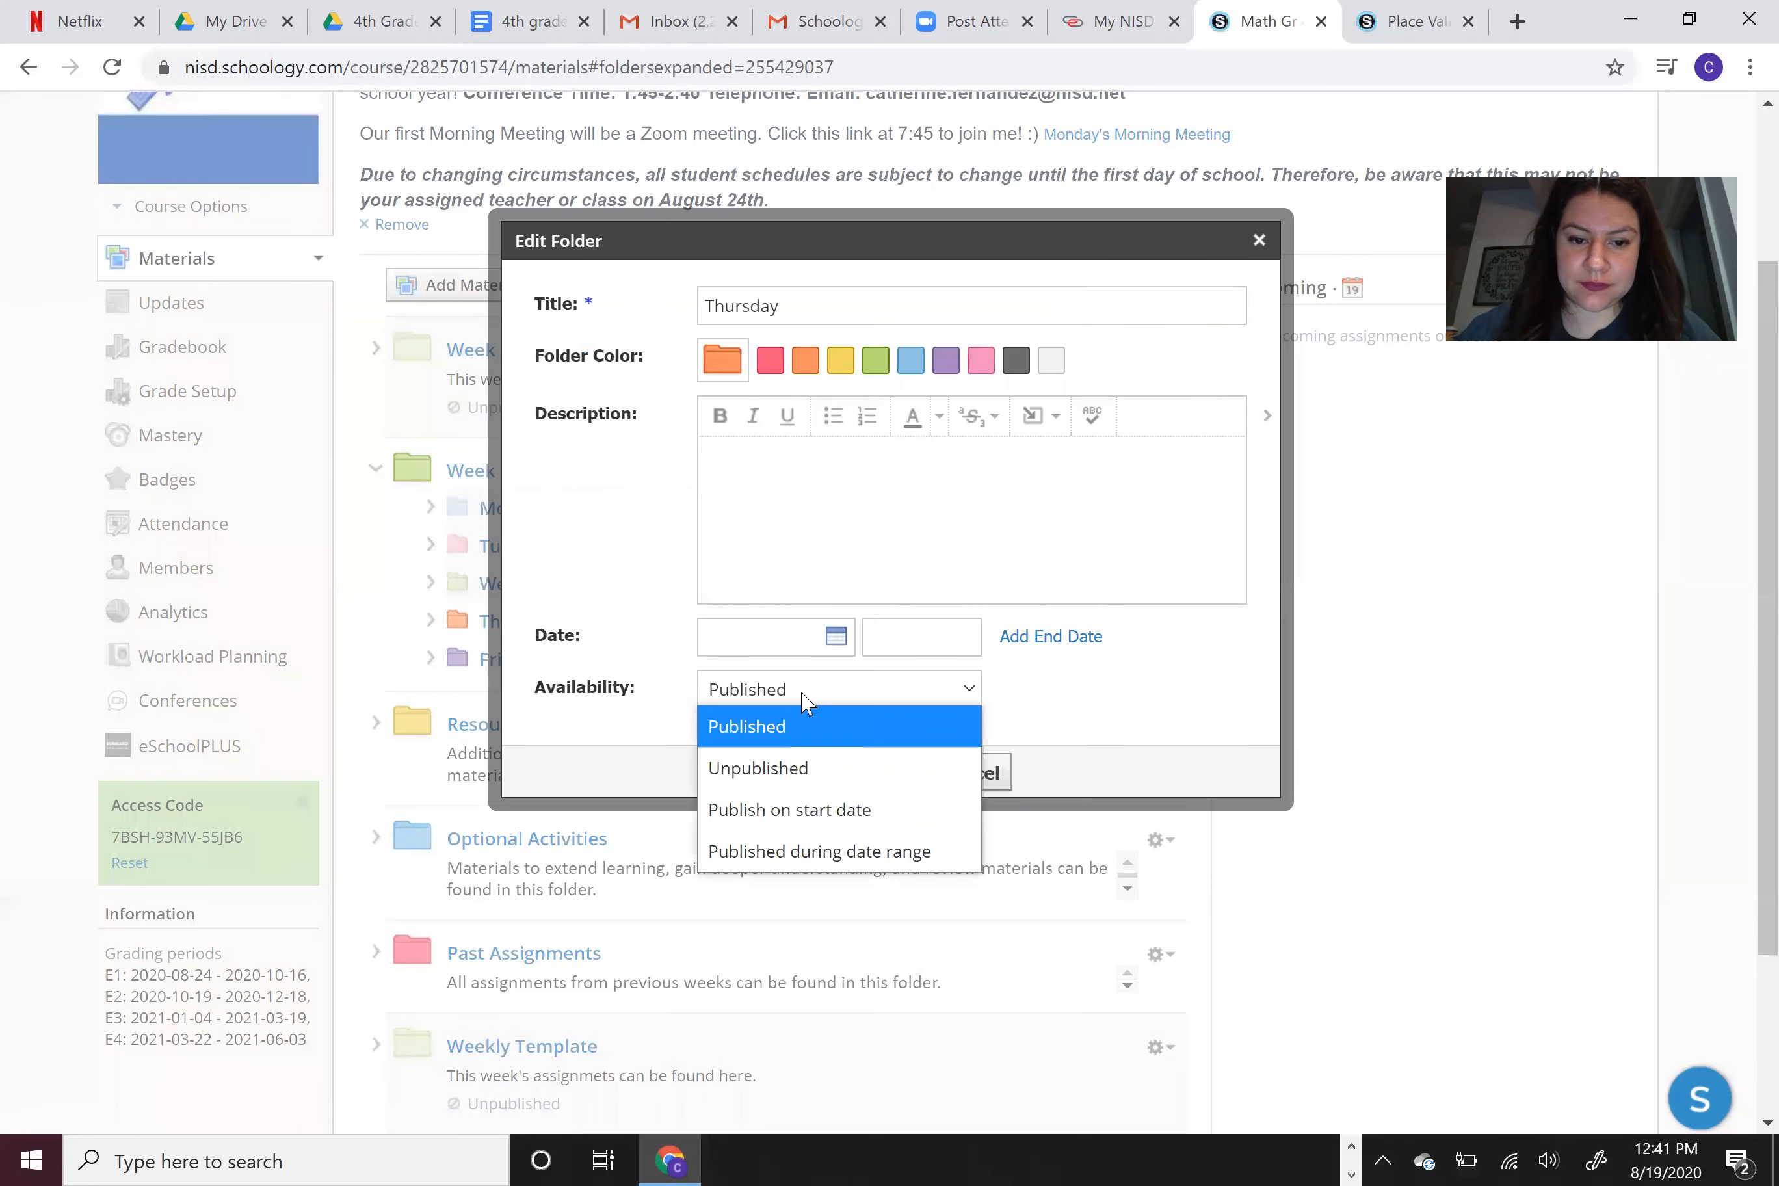
pyautogui.click(833, 809)
pyautogui.click(785, 636)
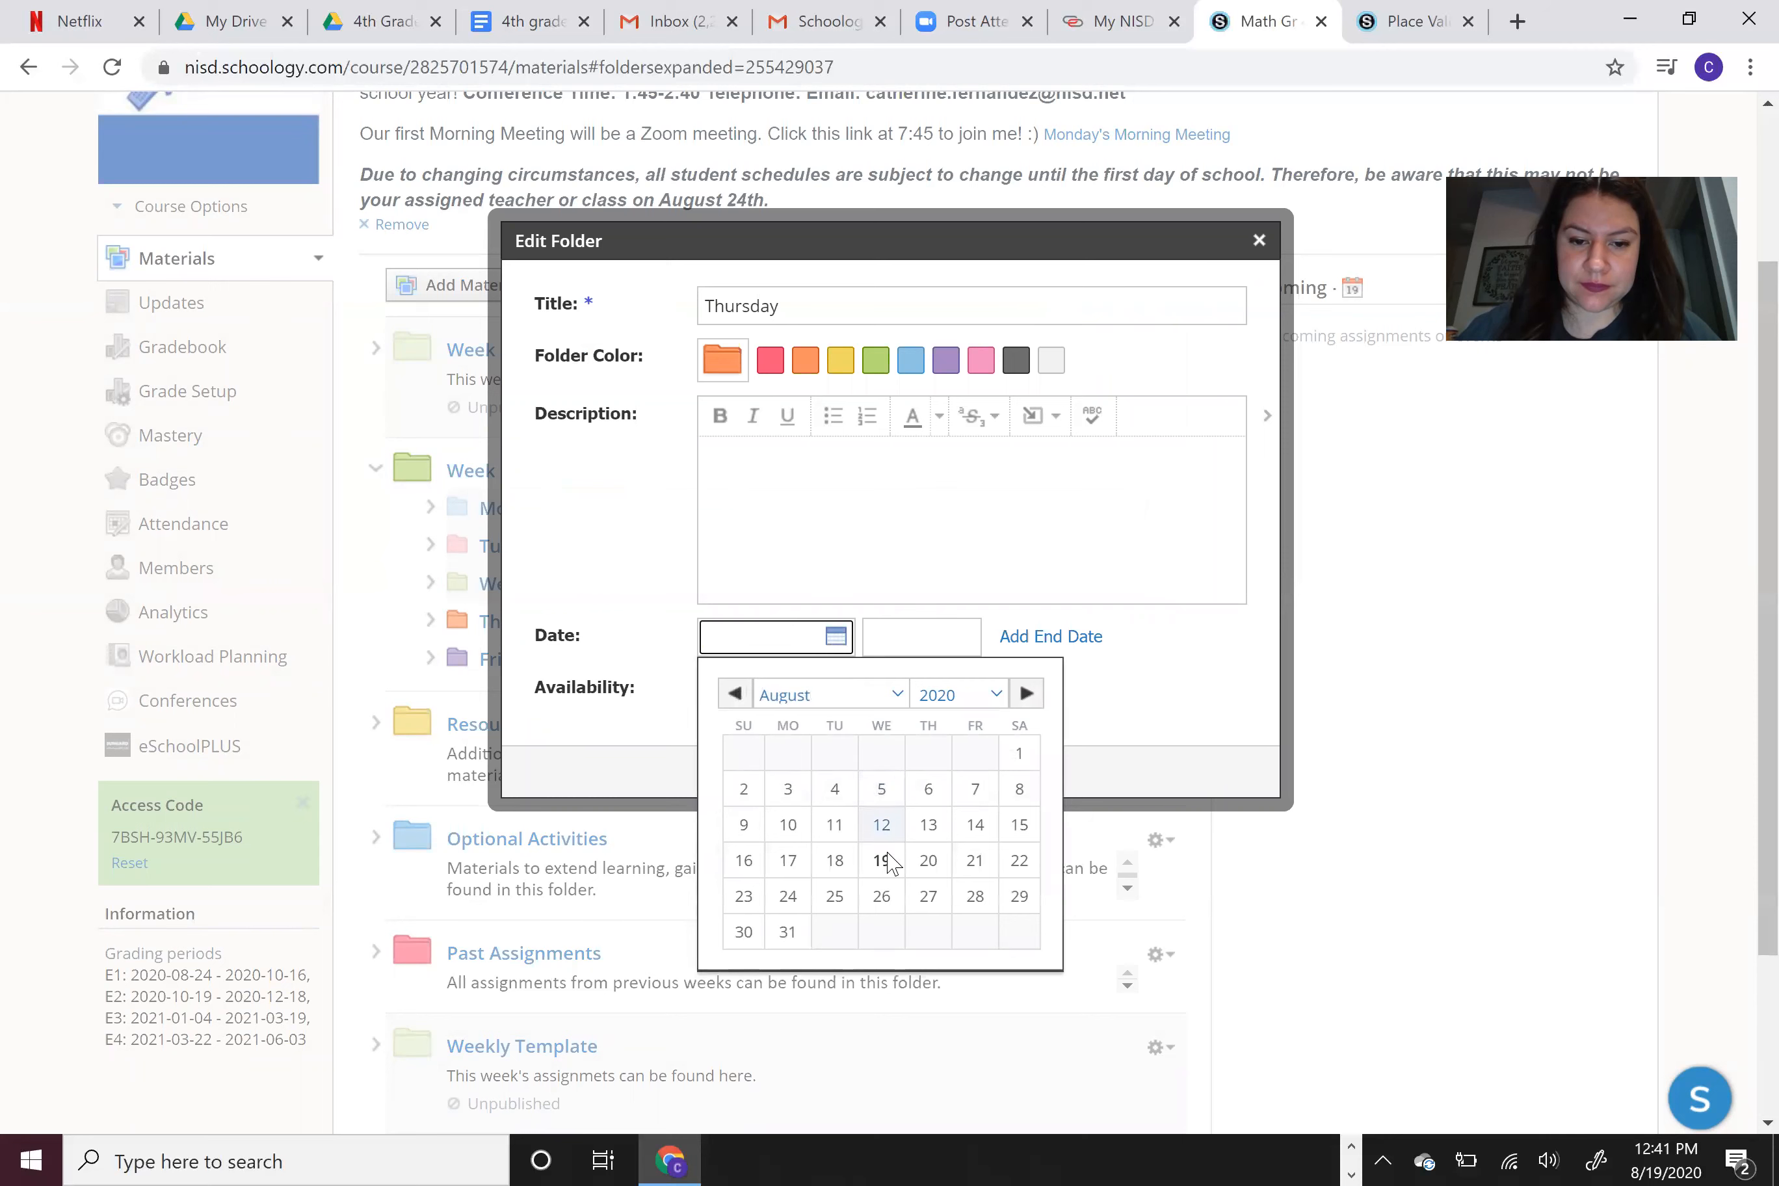
pyautogui.click(1027, 694)
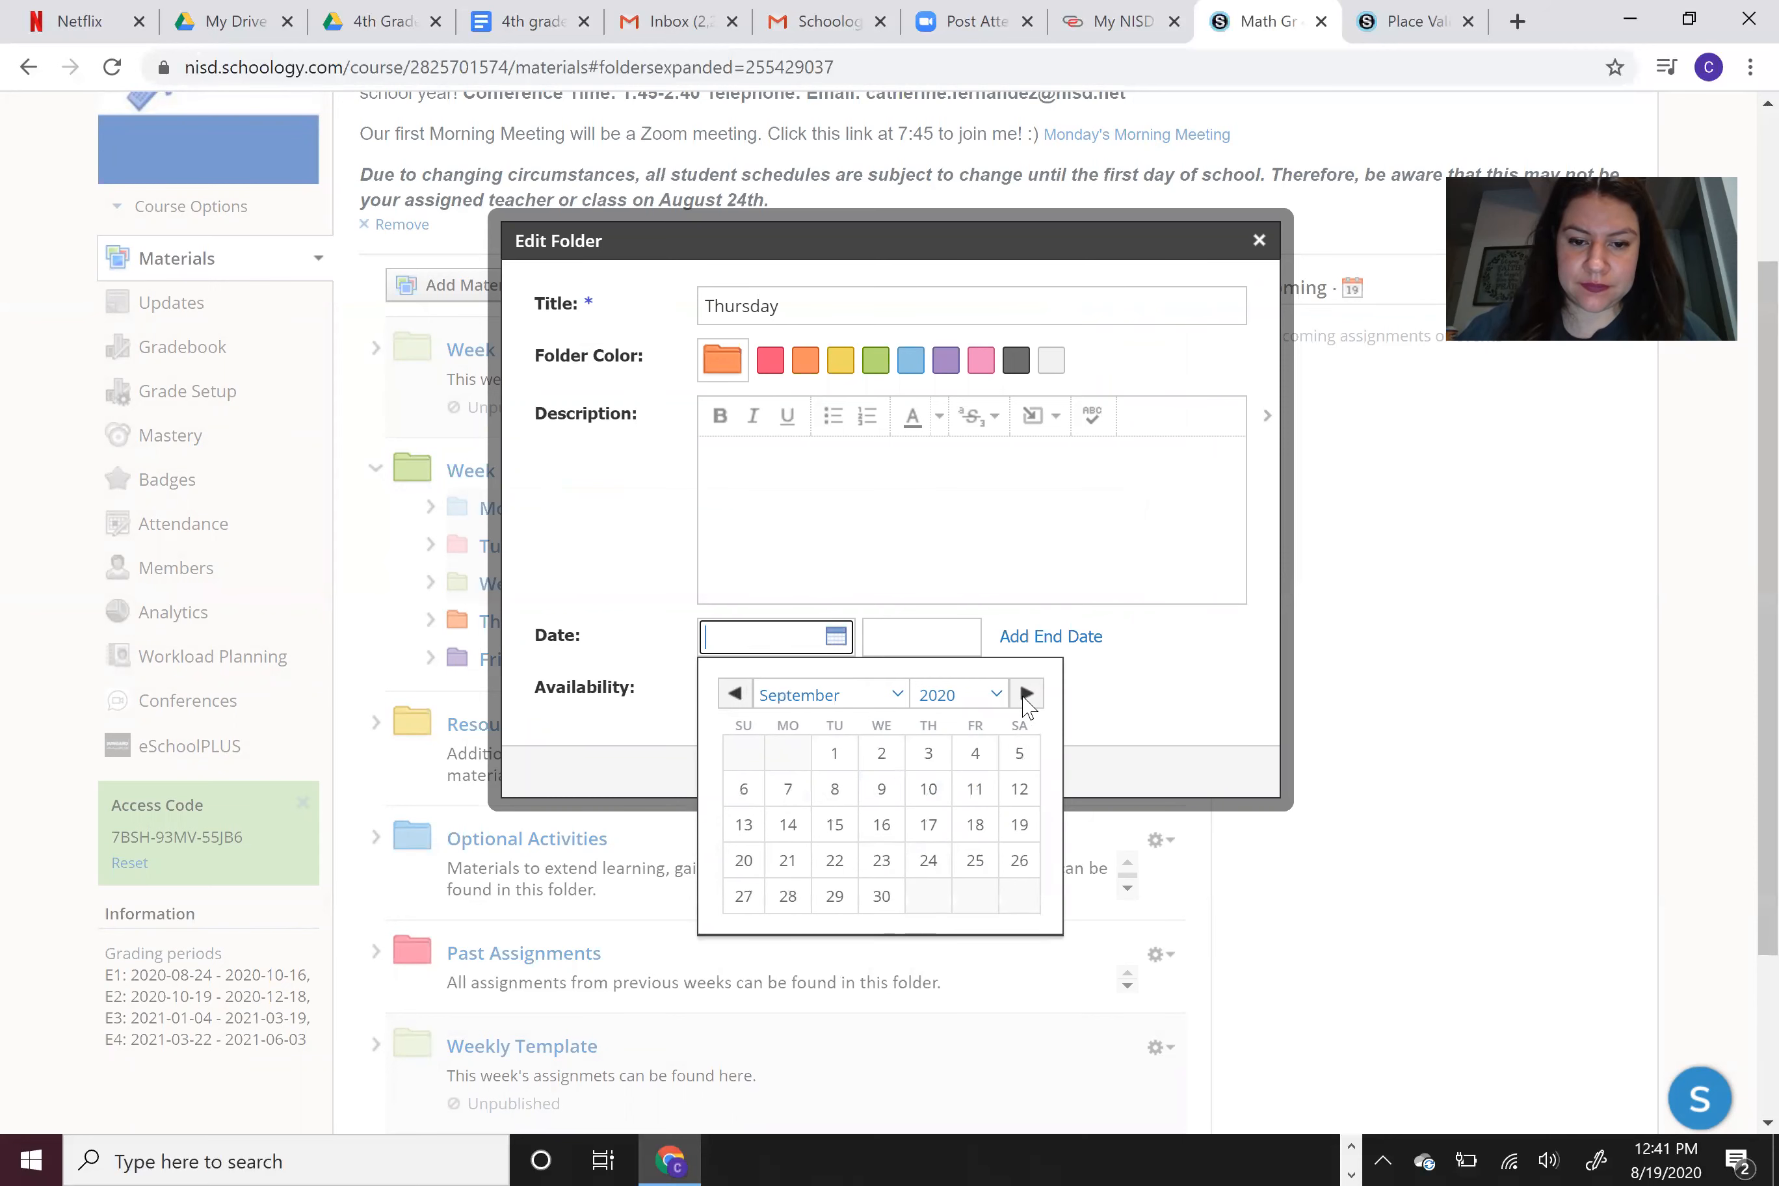
pyautogui.click(930, 753)
pyautogui.click(826, 774)
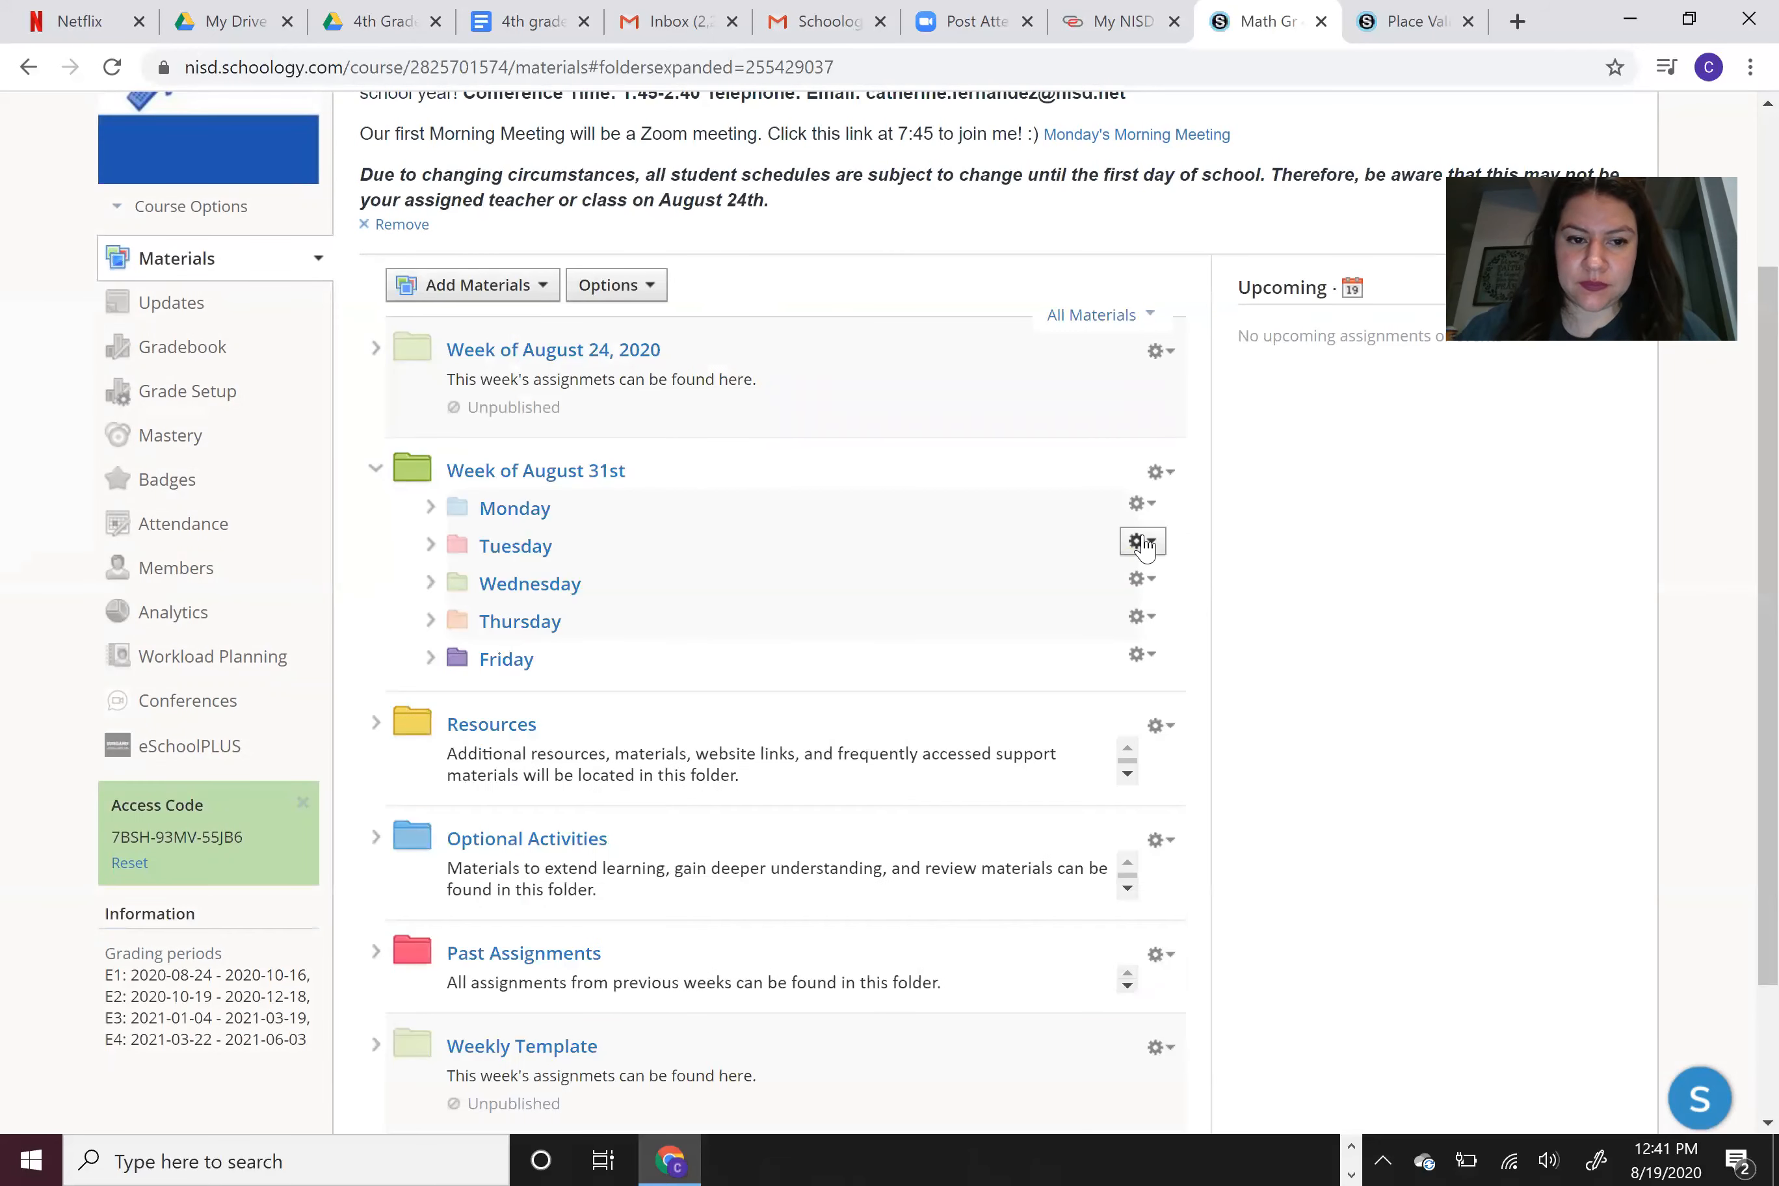
pyautogui.click(1142, 654)
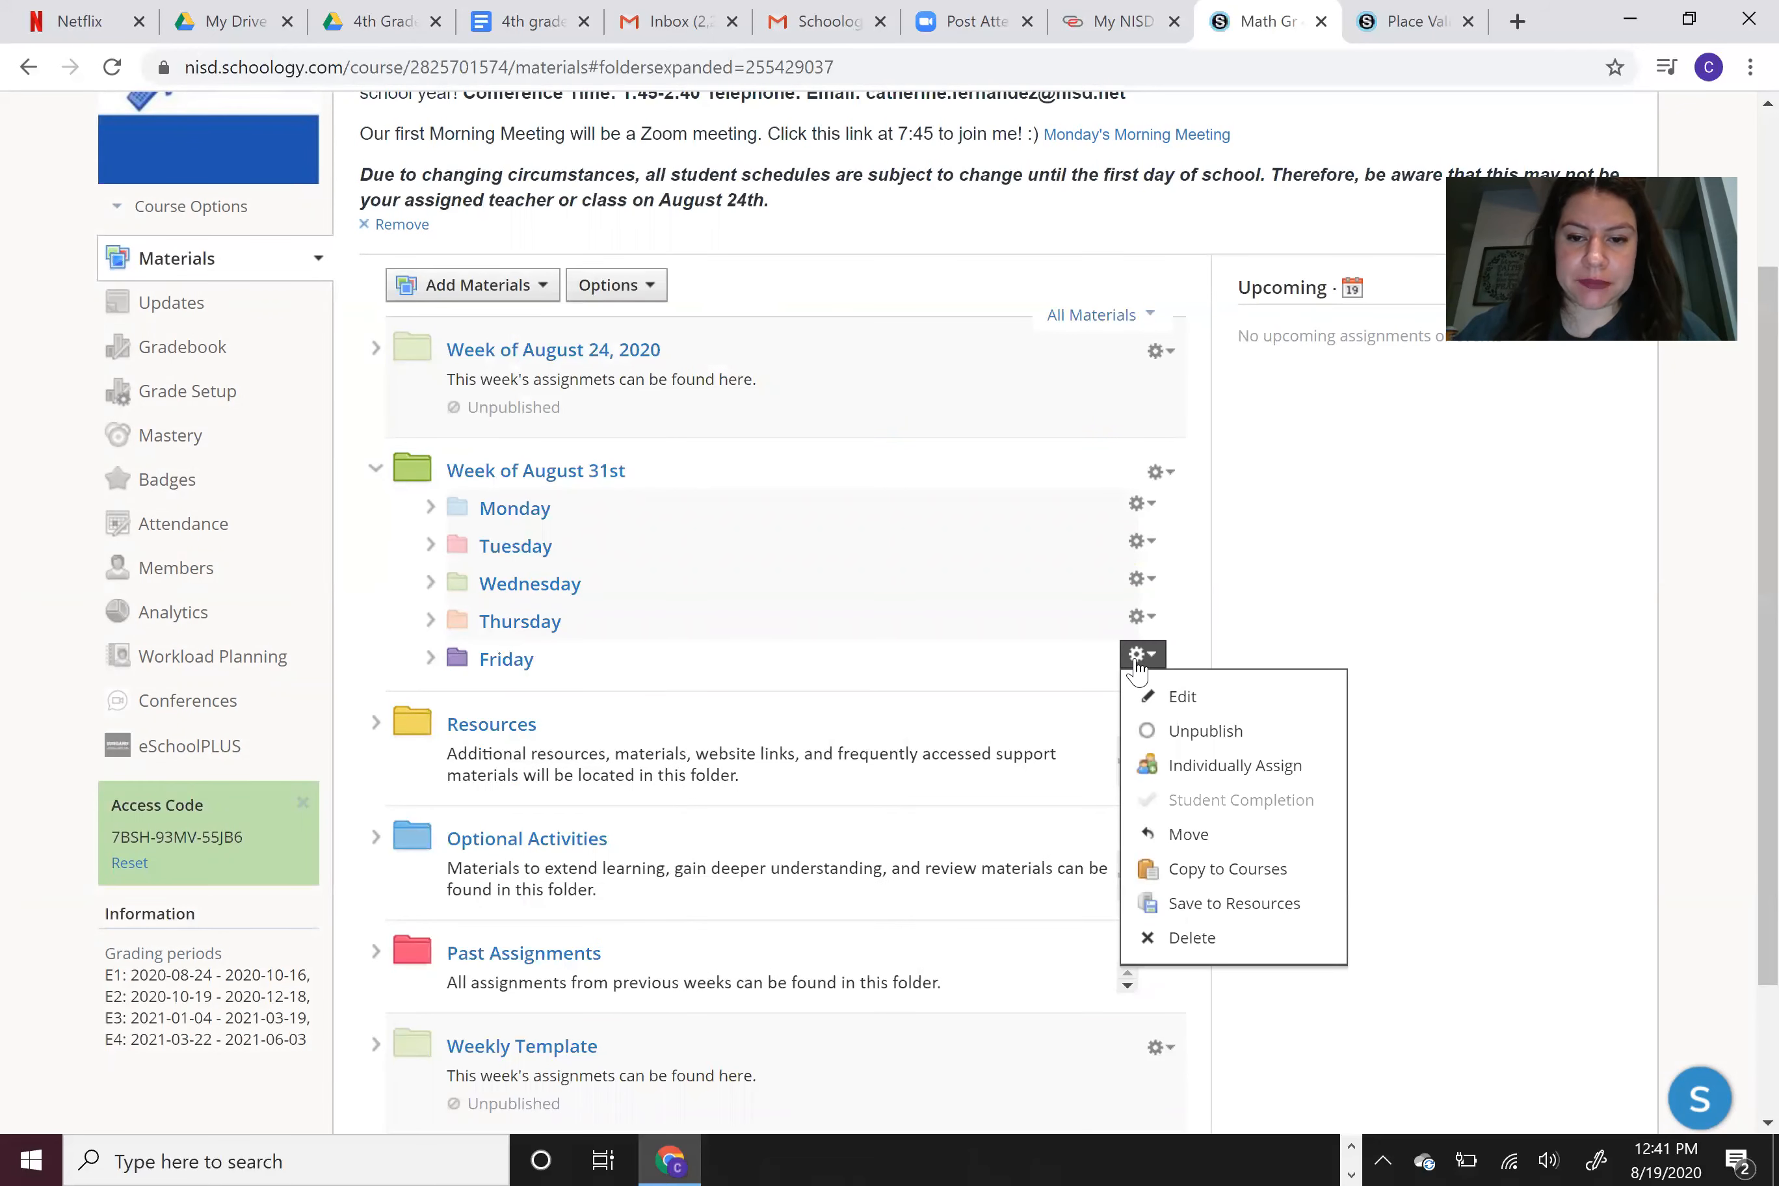
pyautogui.click(1164, 698)
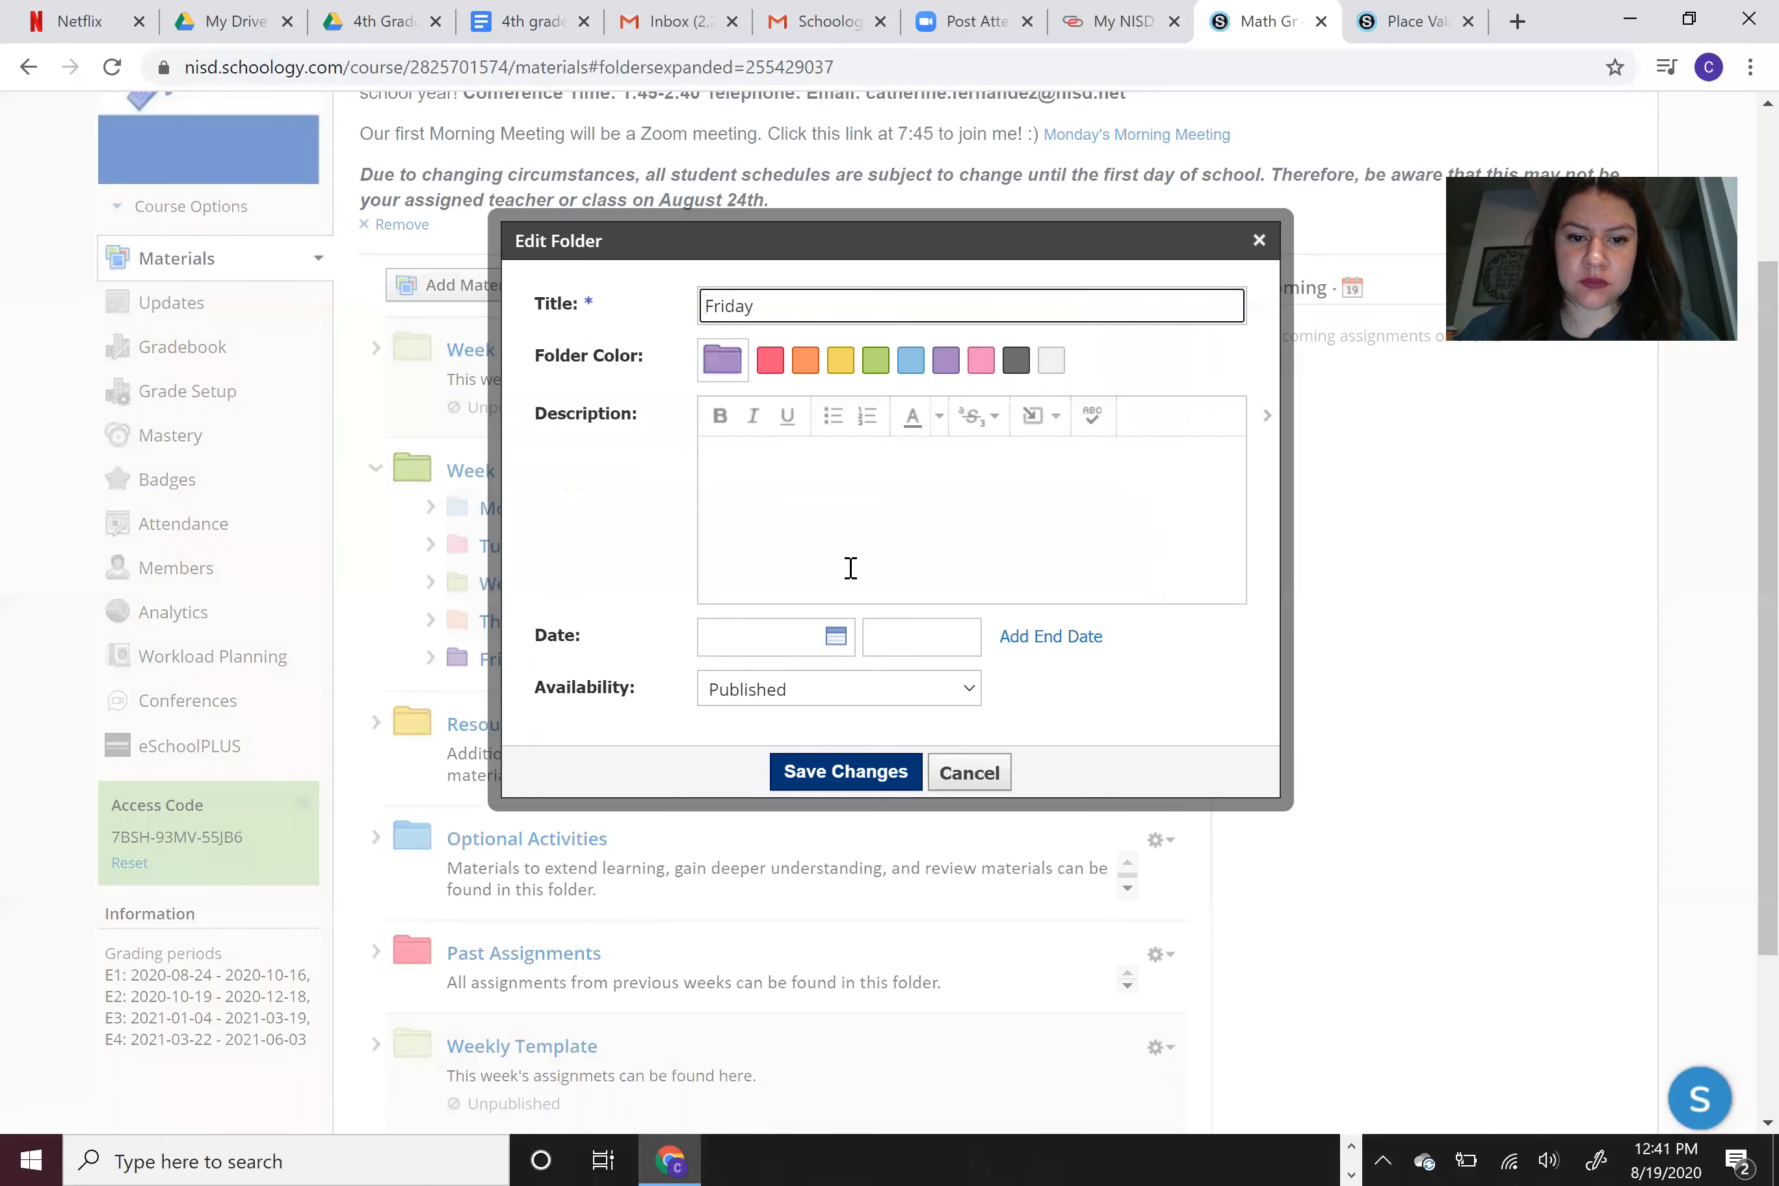
pyautogui.click(868, 692)
pyautogui.click(869, 810)
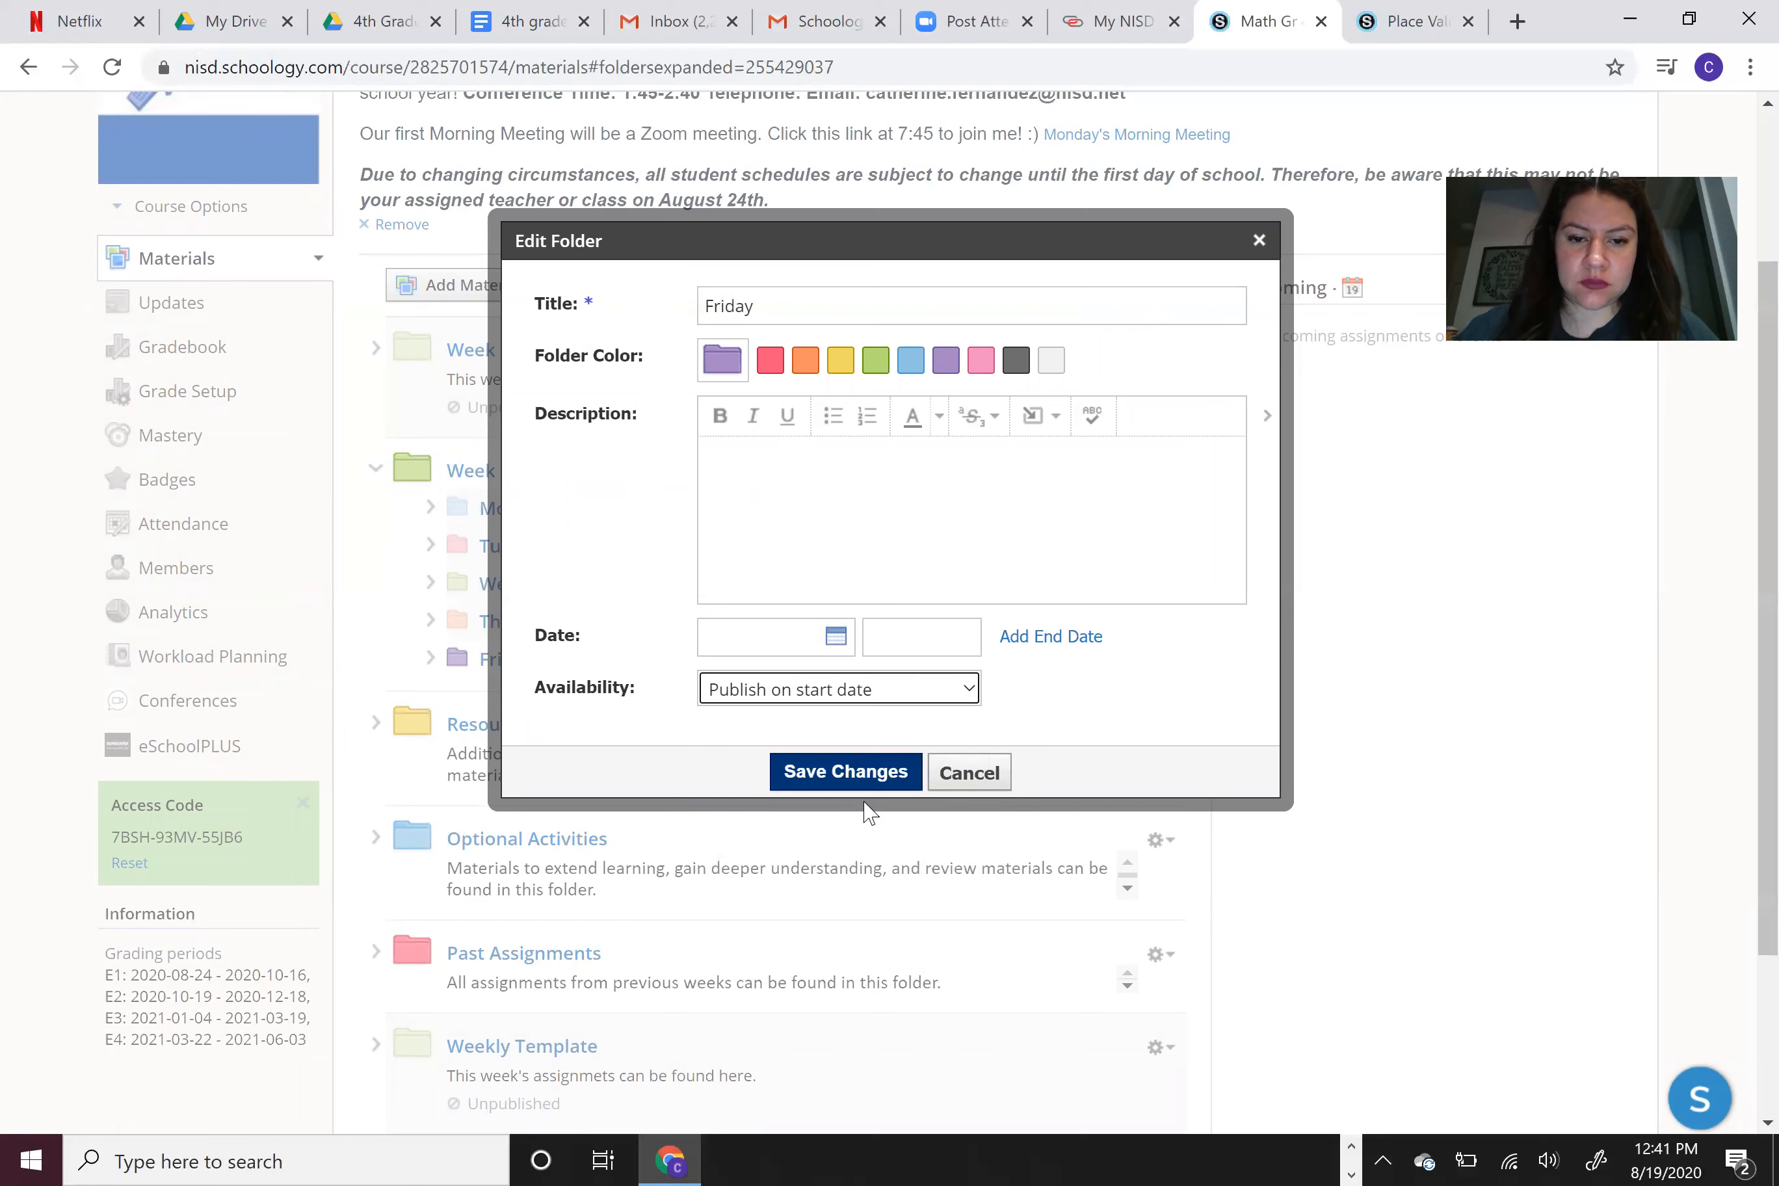
pyautogui.click(836, 636)
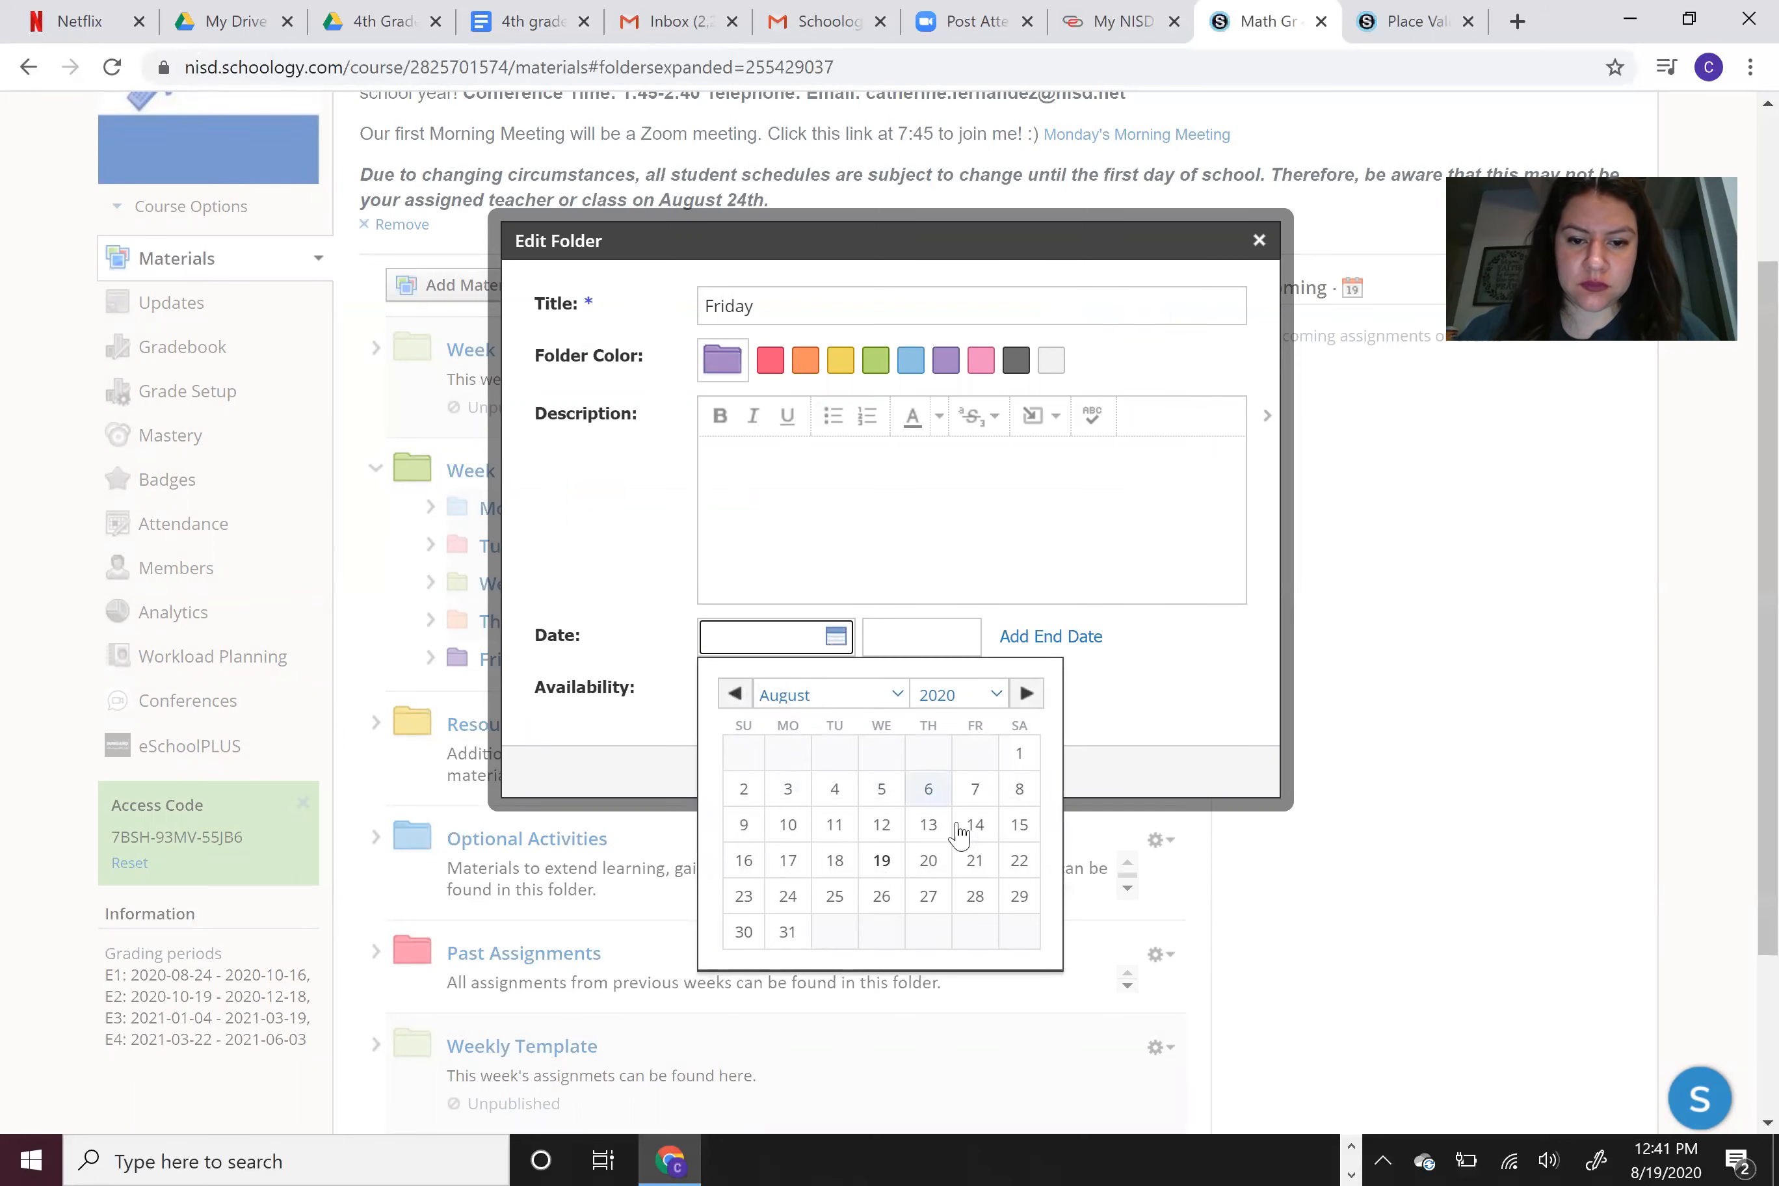
pyautogui.click(976, 792)
pyautogui.click(946, 767)
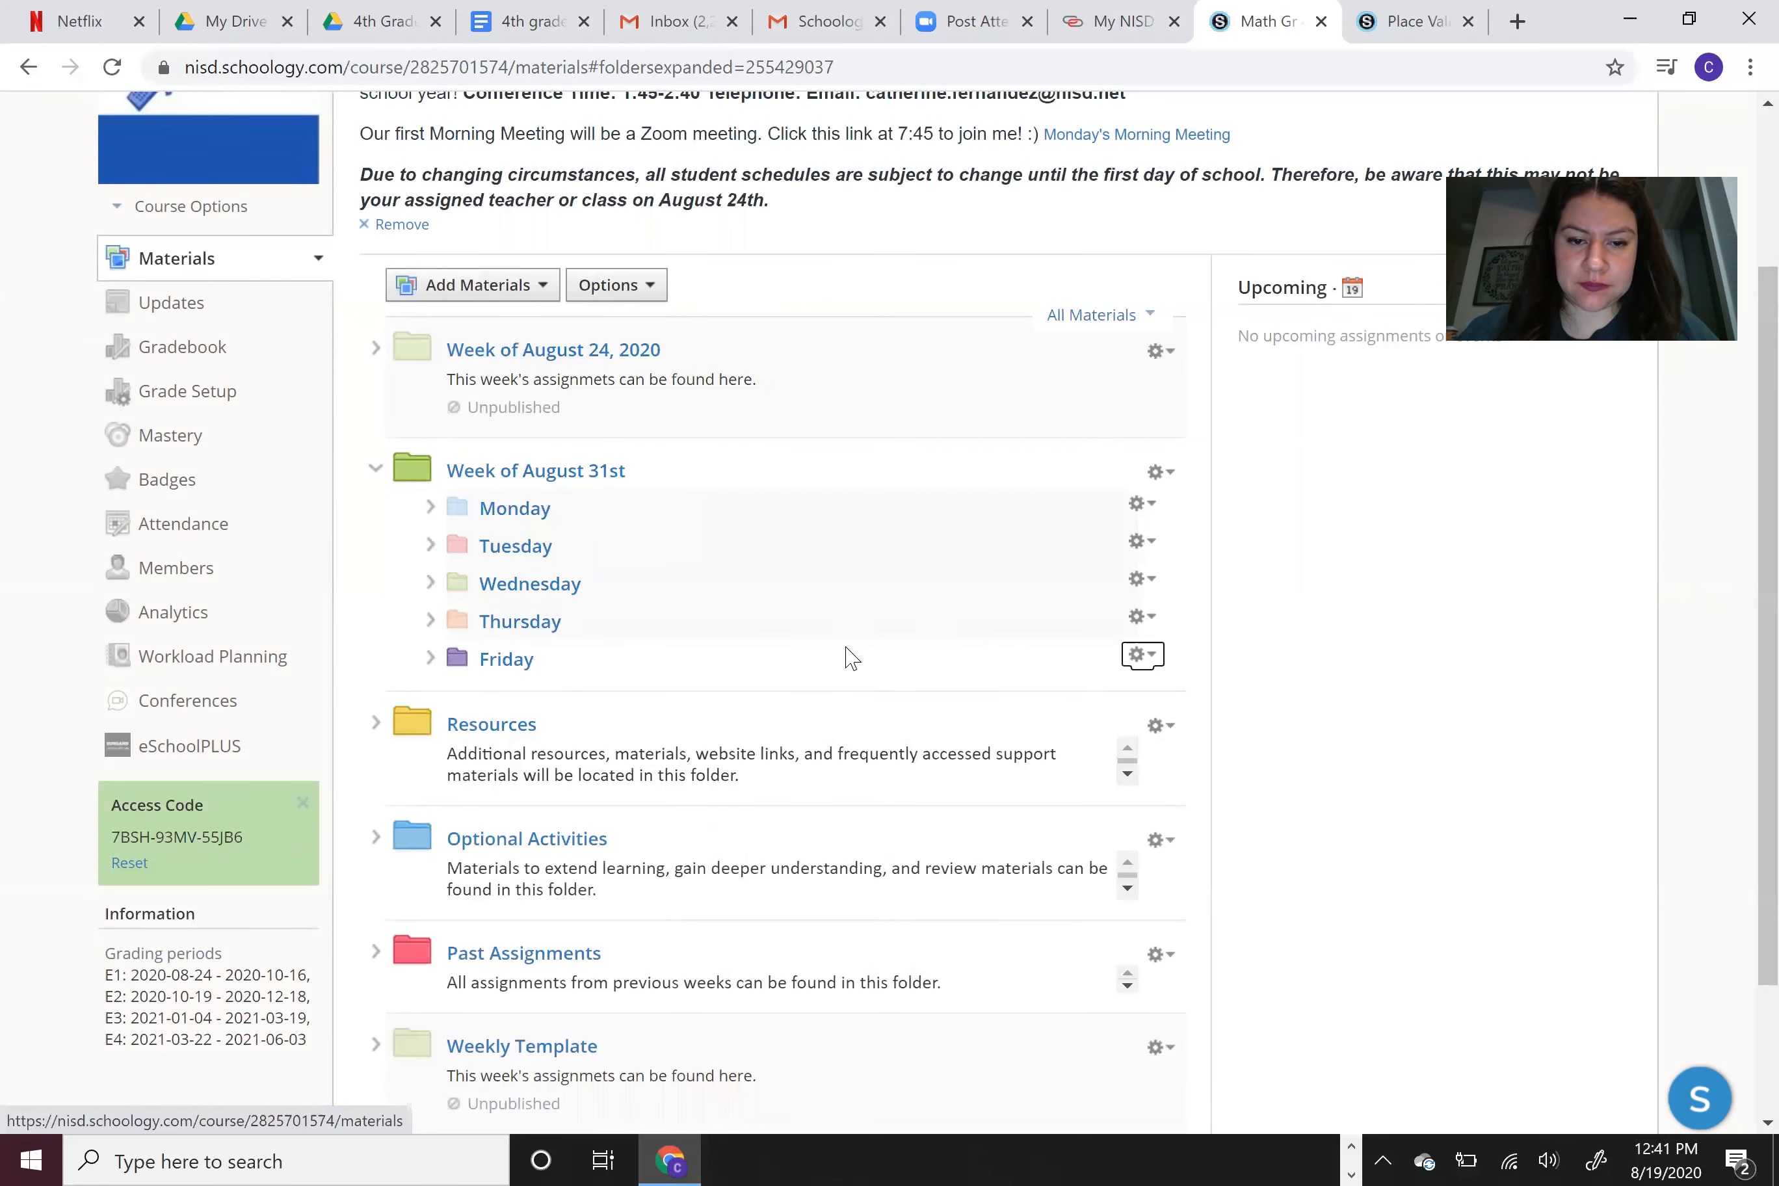
# - Set the Friday folder in Week of August 31st to publish on start date with the date 9/04/20, and save
pyautogui.click(1136, 658)
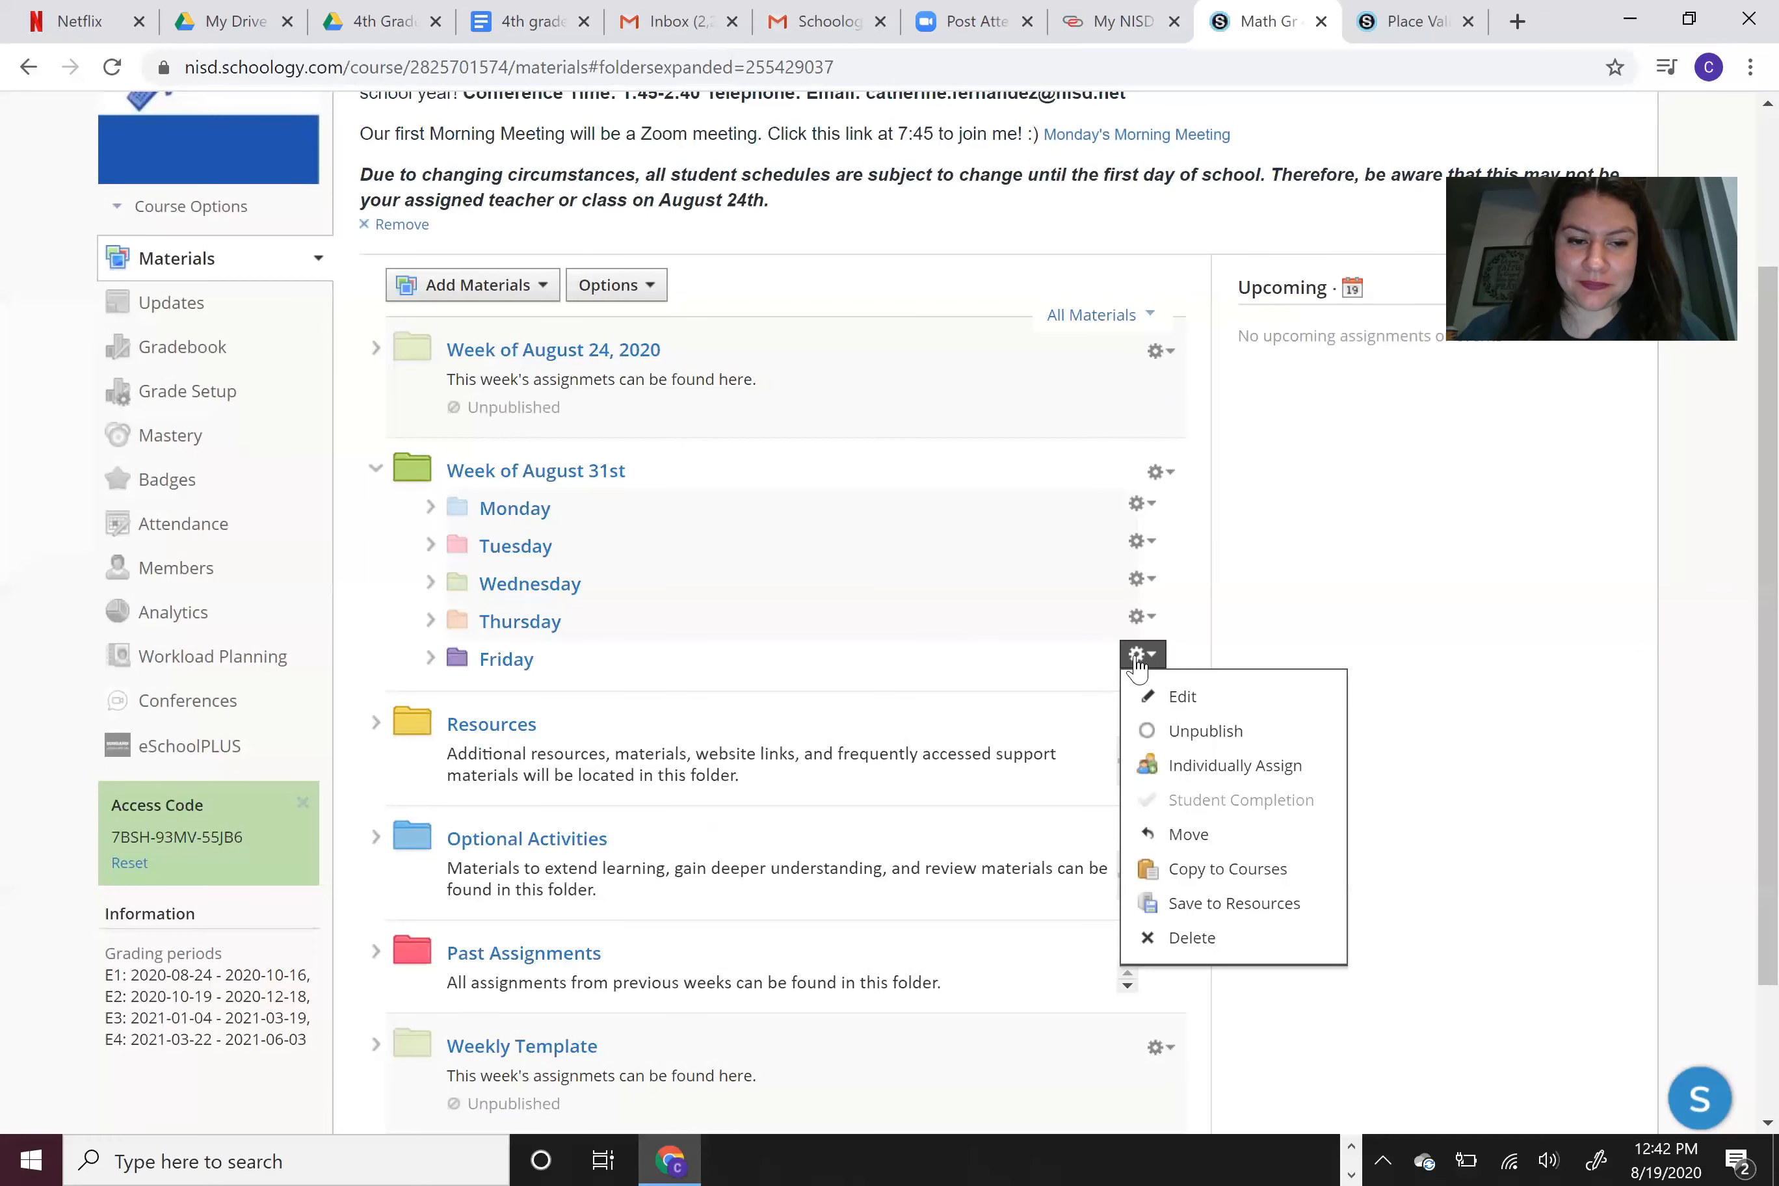
pyautogui.click(1156, 694)
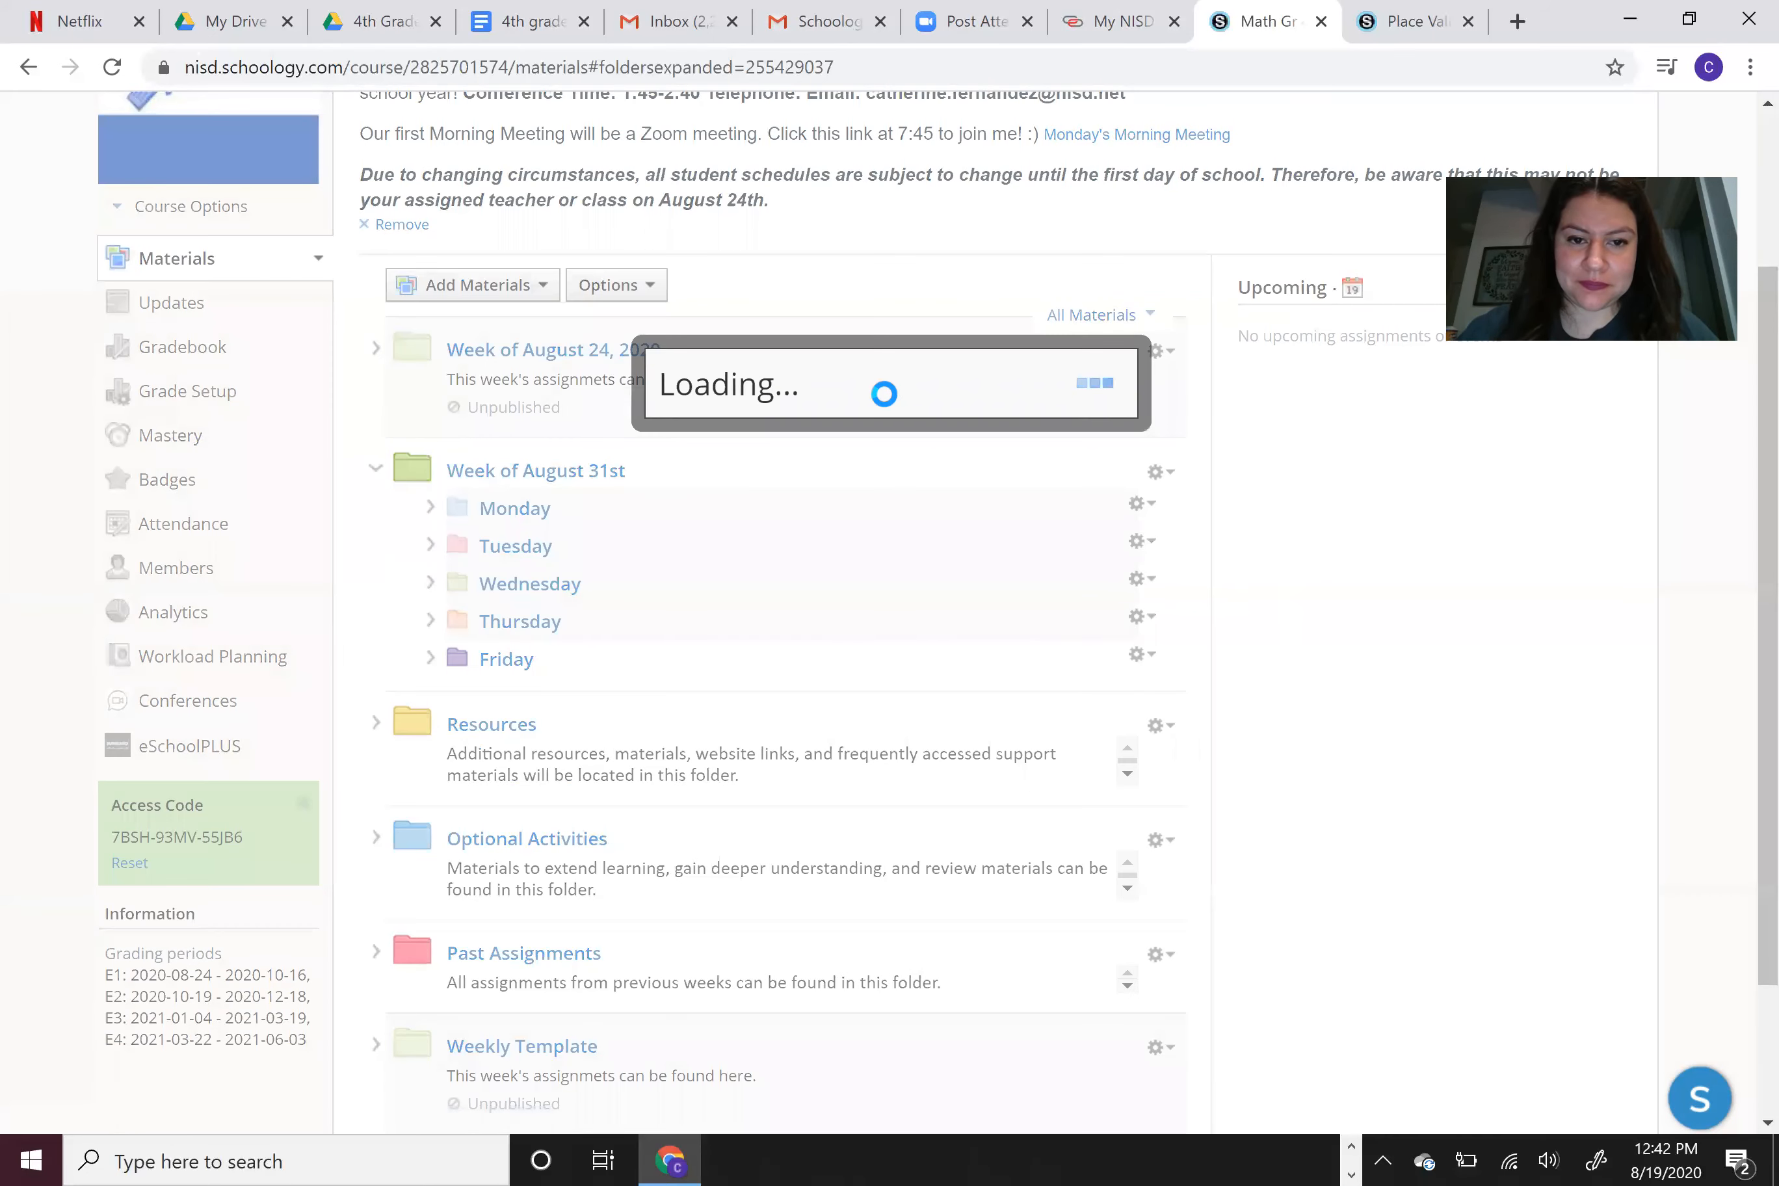
pyautogui.click(816, 696)
pyautogui.click(826, 811)
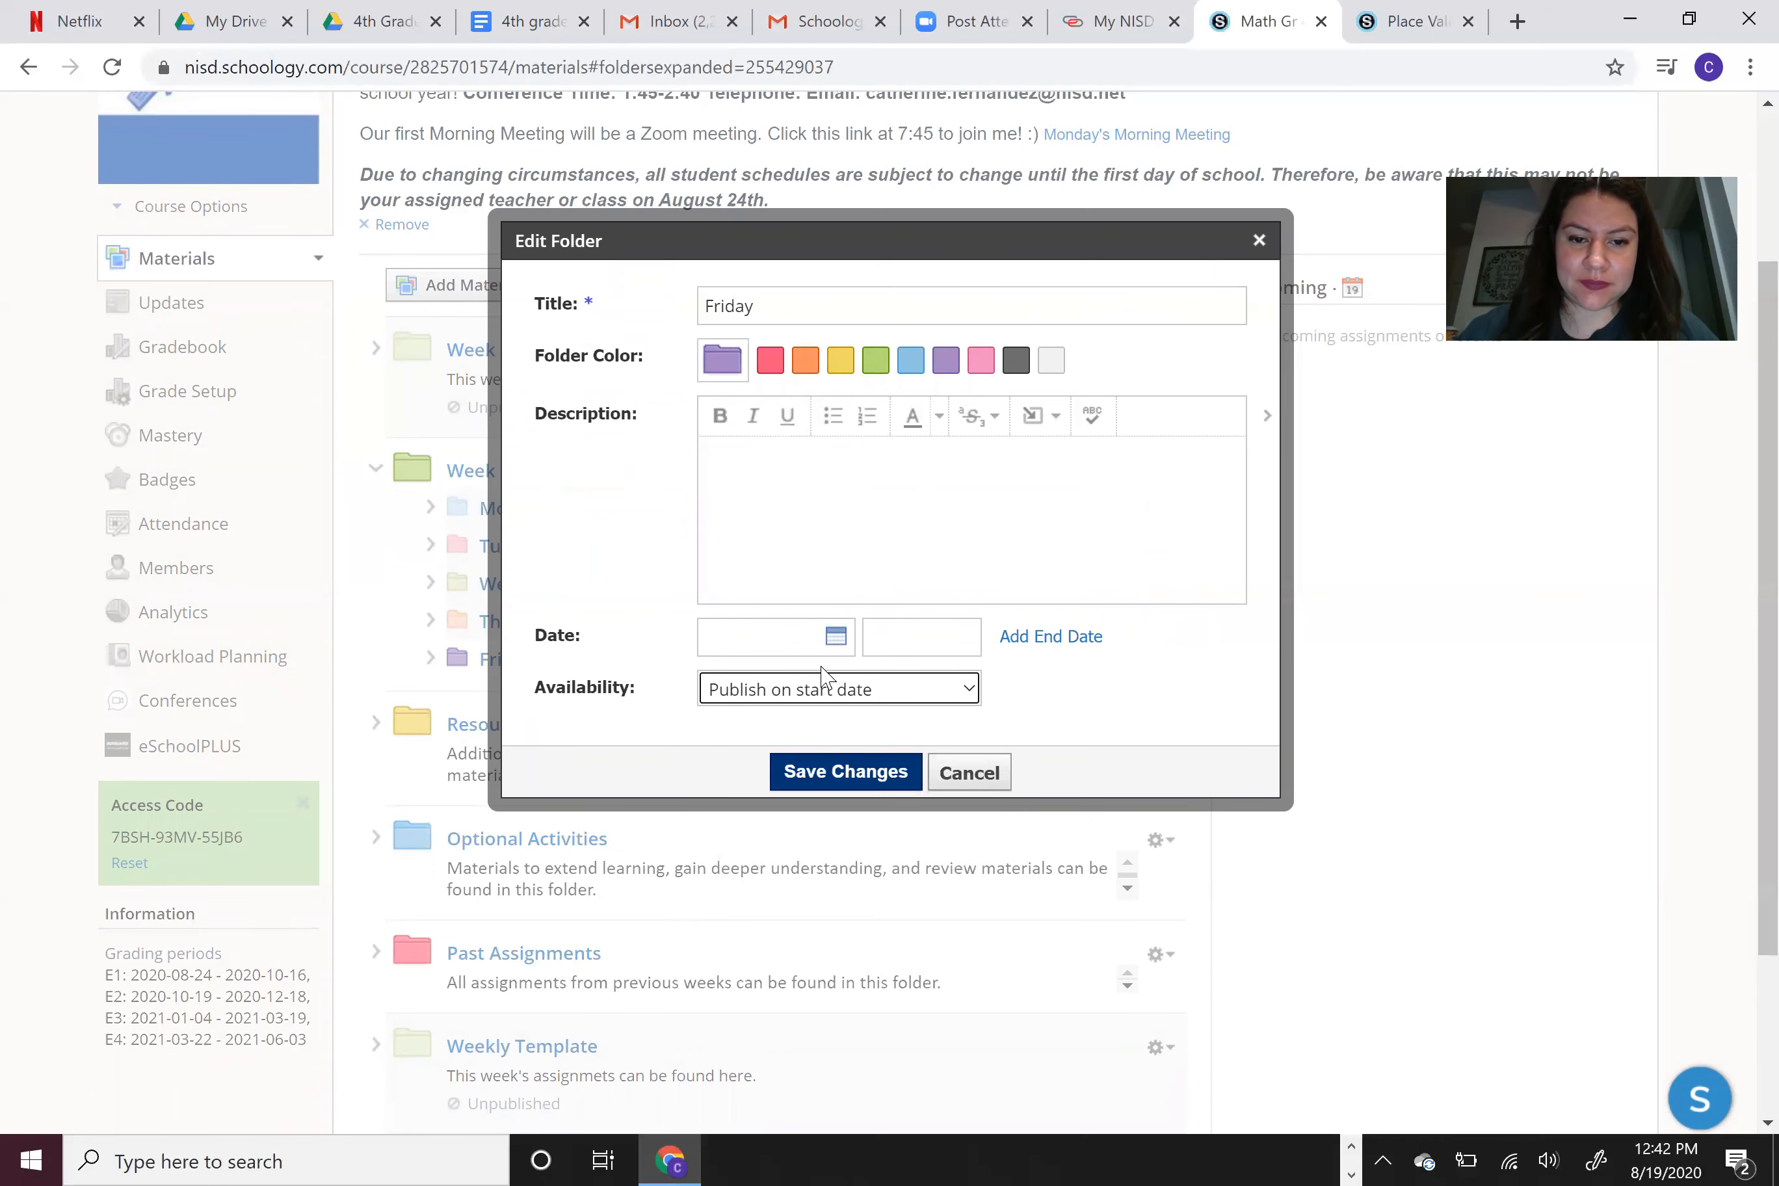
pyautogui.click(833, 647)
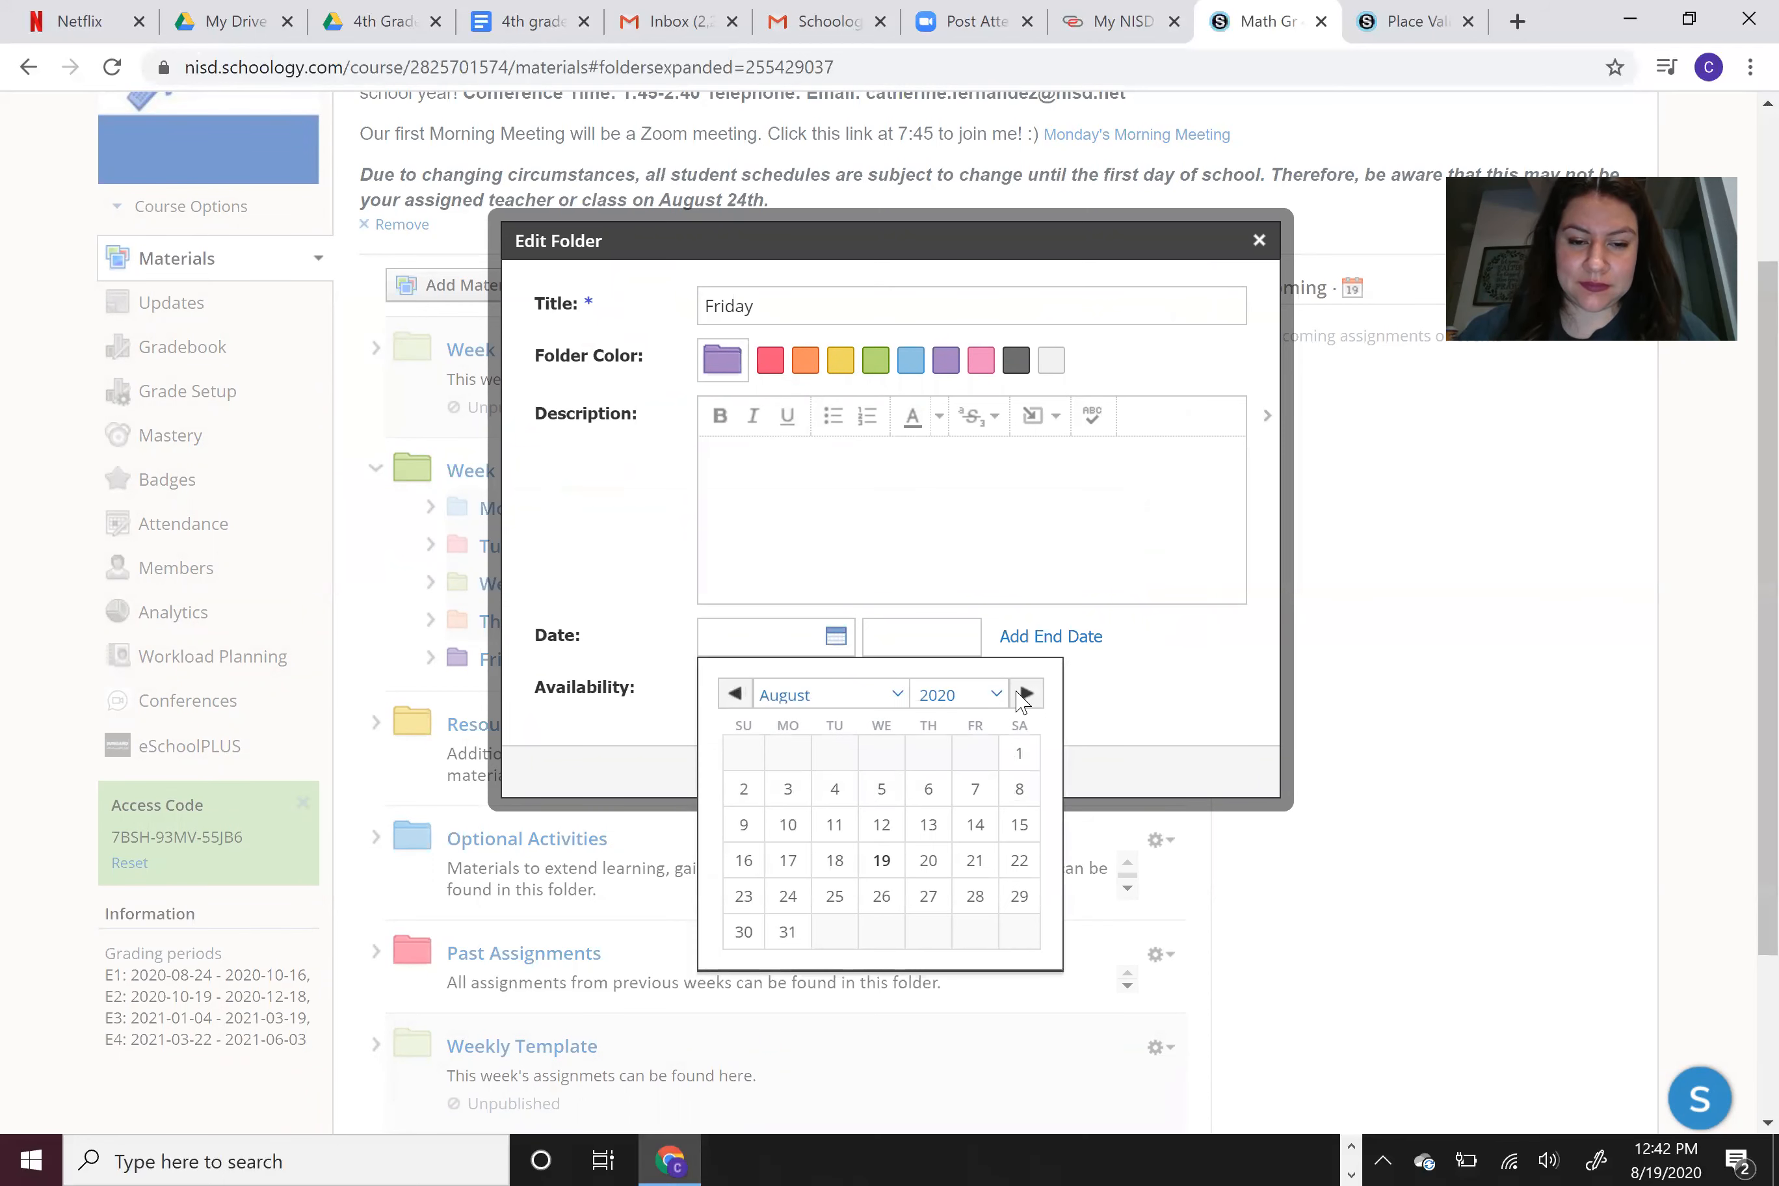
pyautogui.click(1026, 693)
pyautogui.click(972, 754)
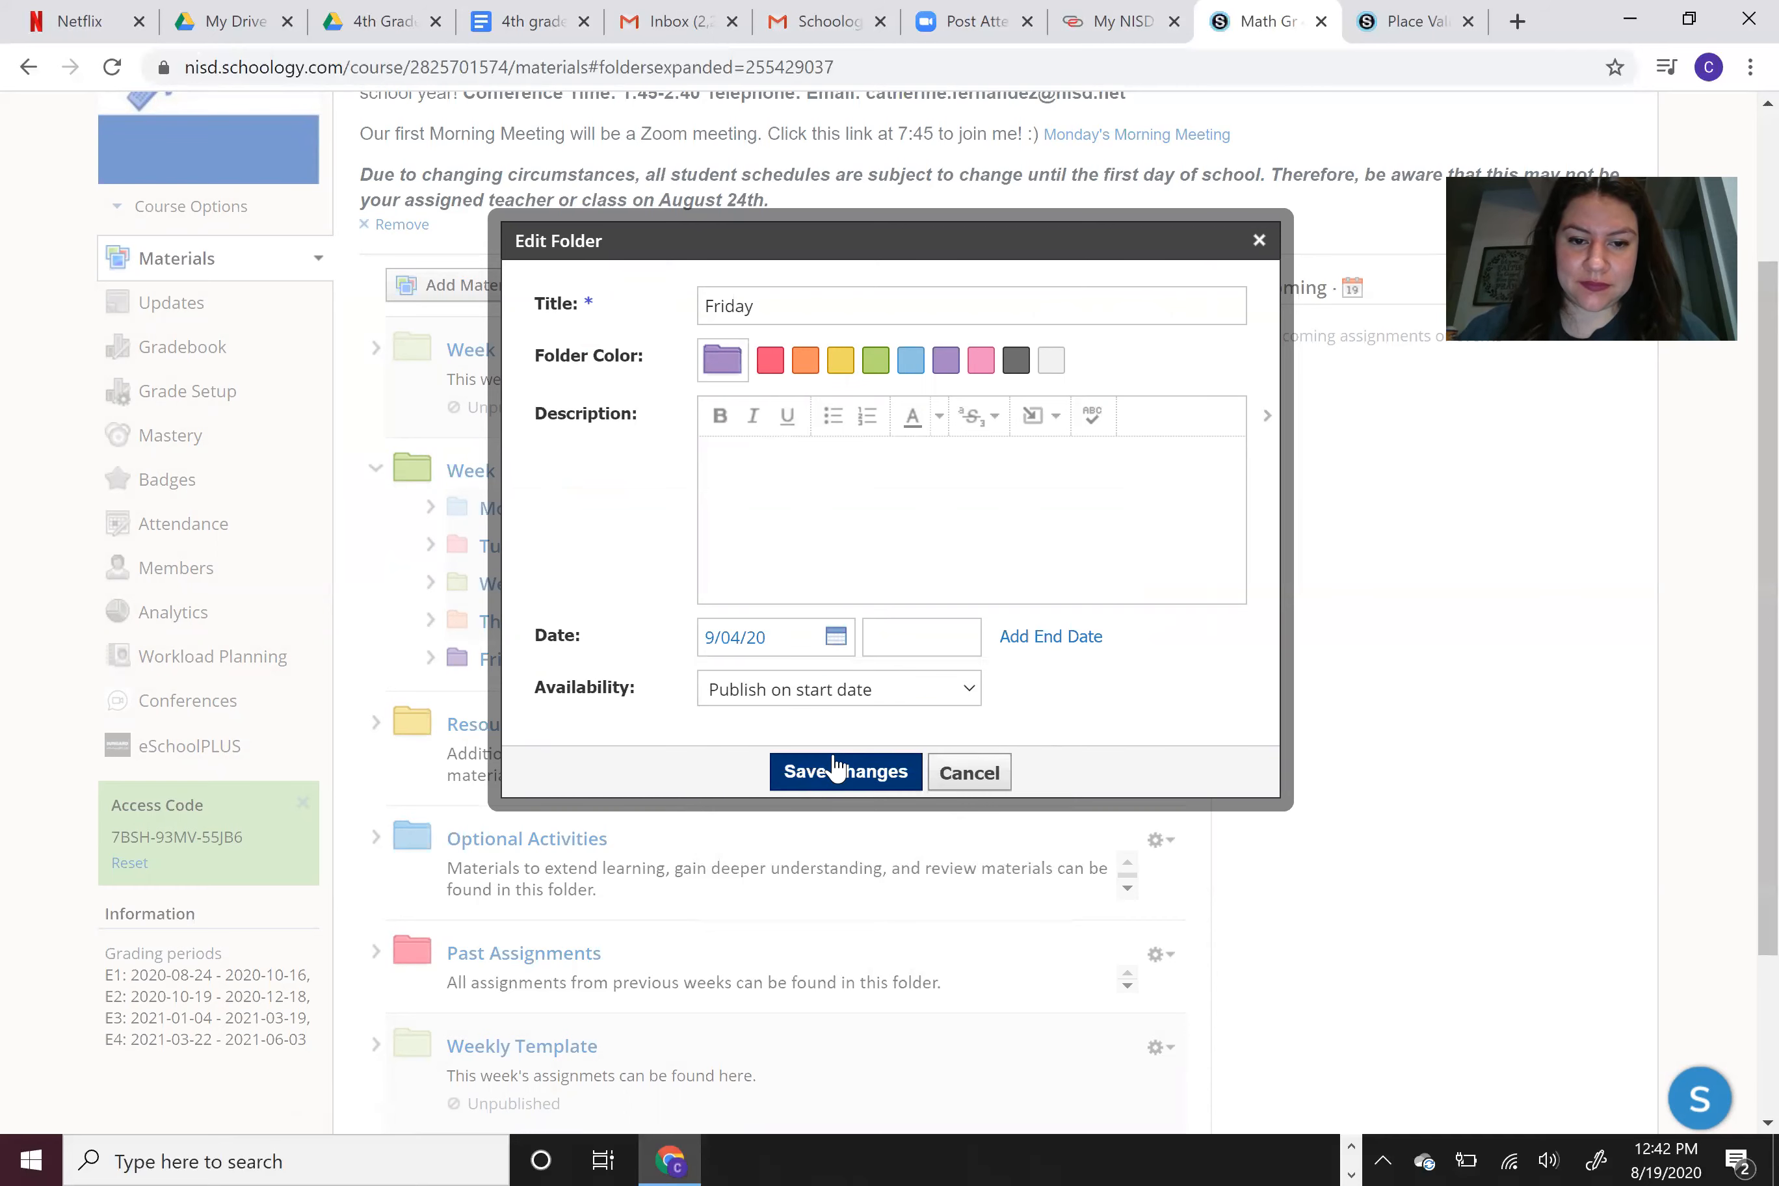
pyautogui.click(830, 773)
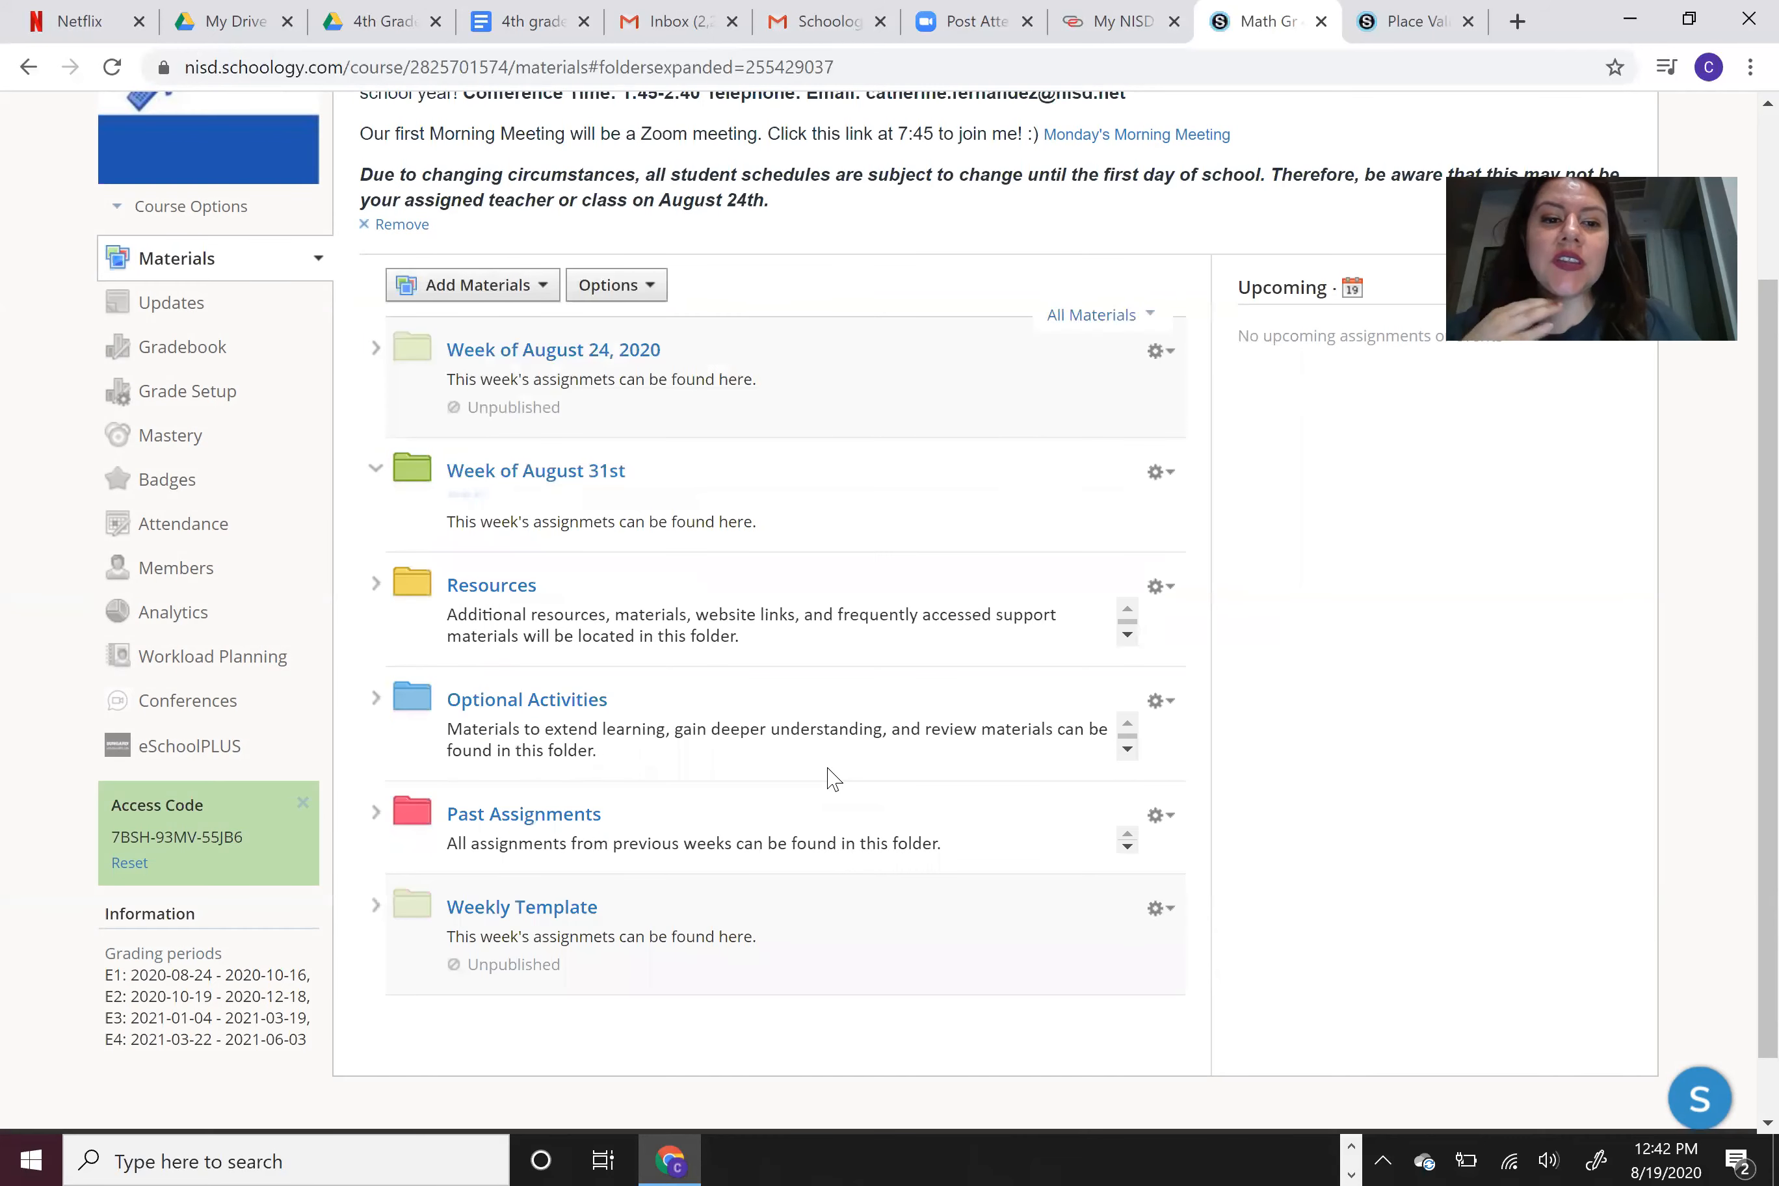
# - Set the Week of August 31st folder itself to publish on start date 8/31/20, save, and review the dates of its day folders
pyautogui.click(1157, 479)
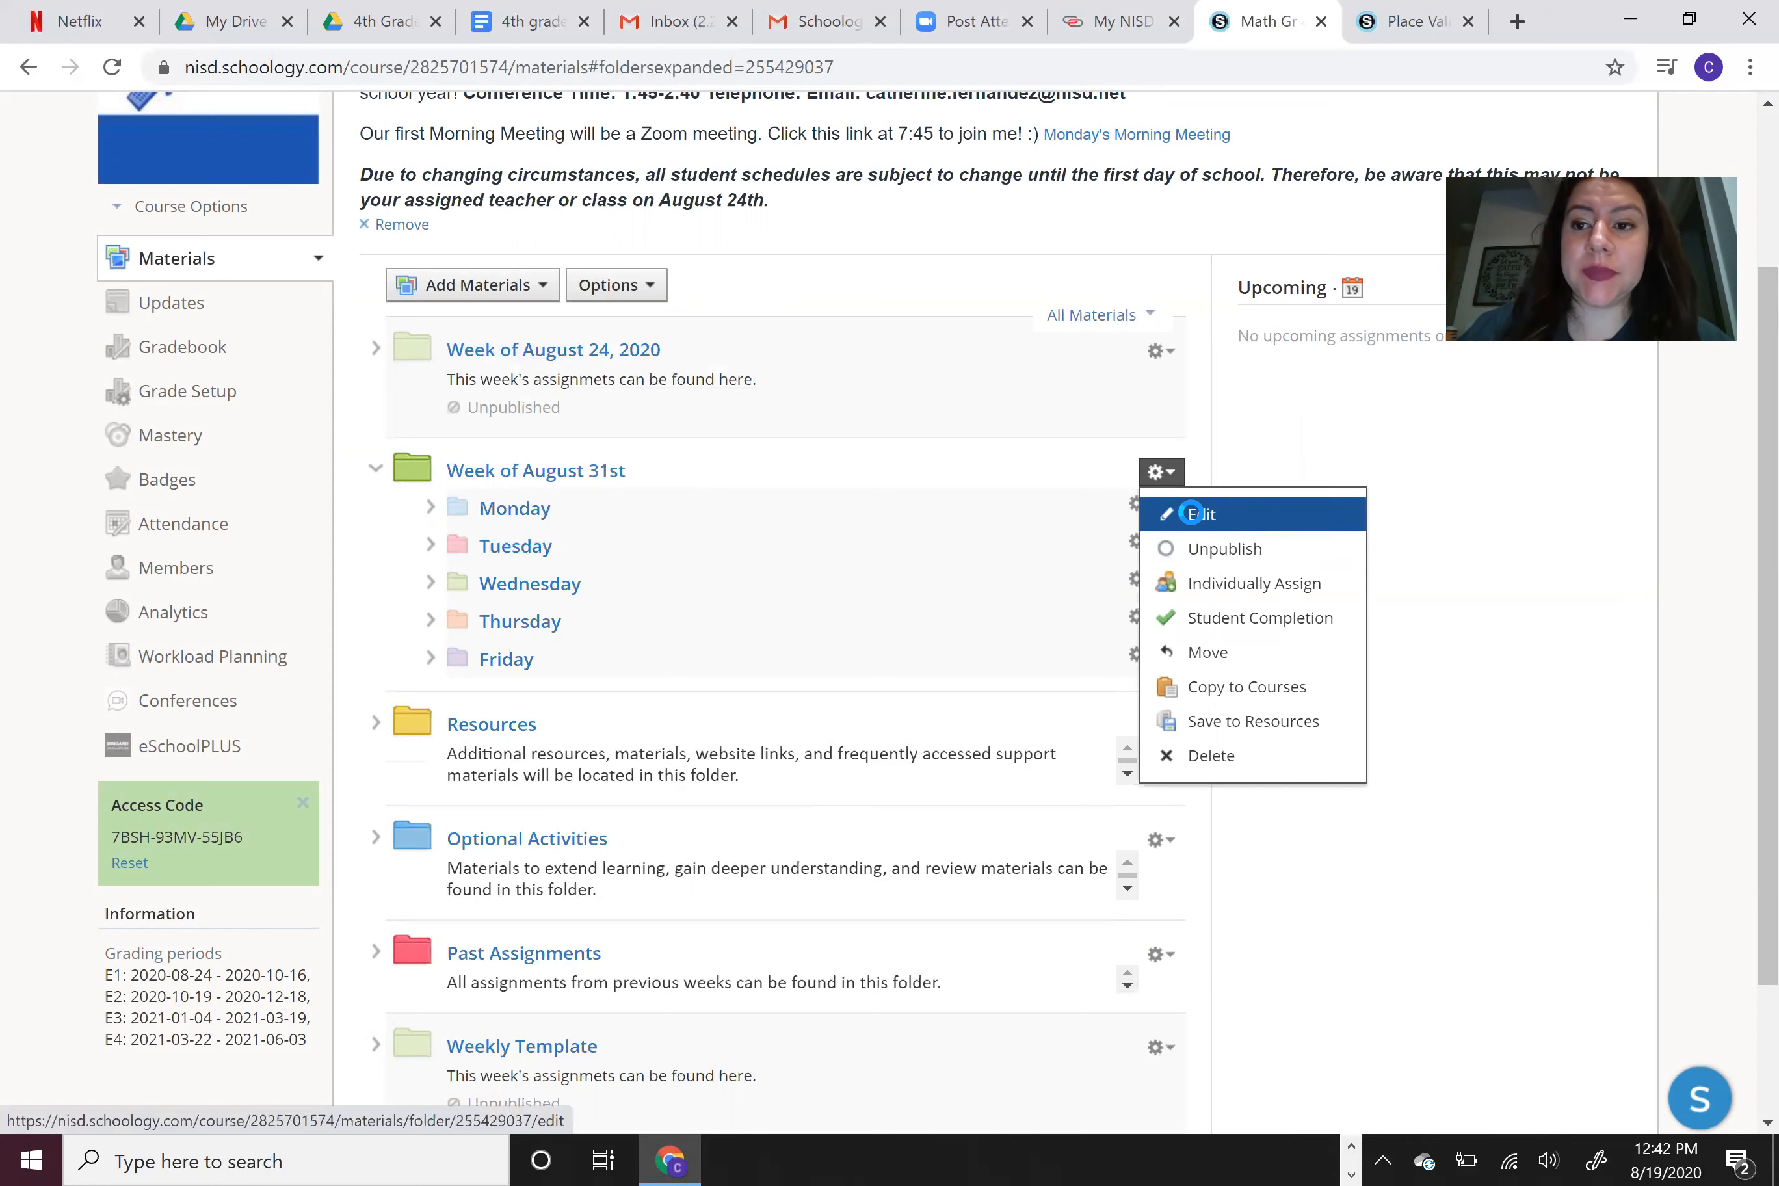
pyautogui.click(1191, 513)
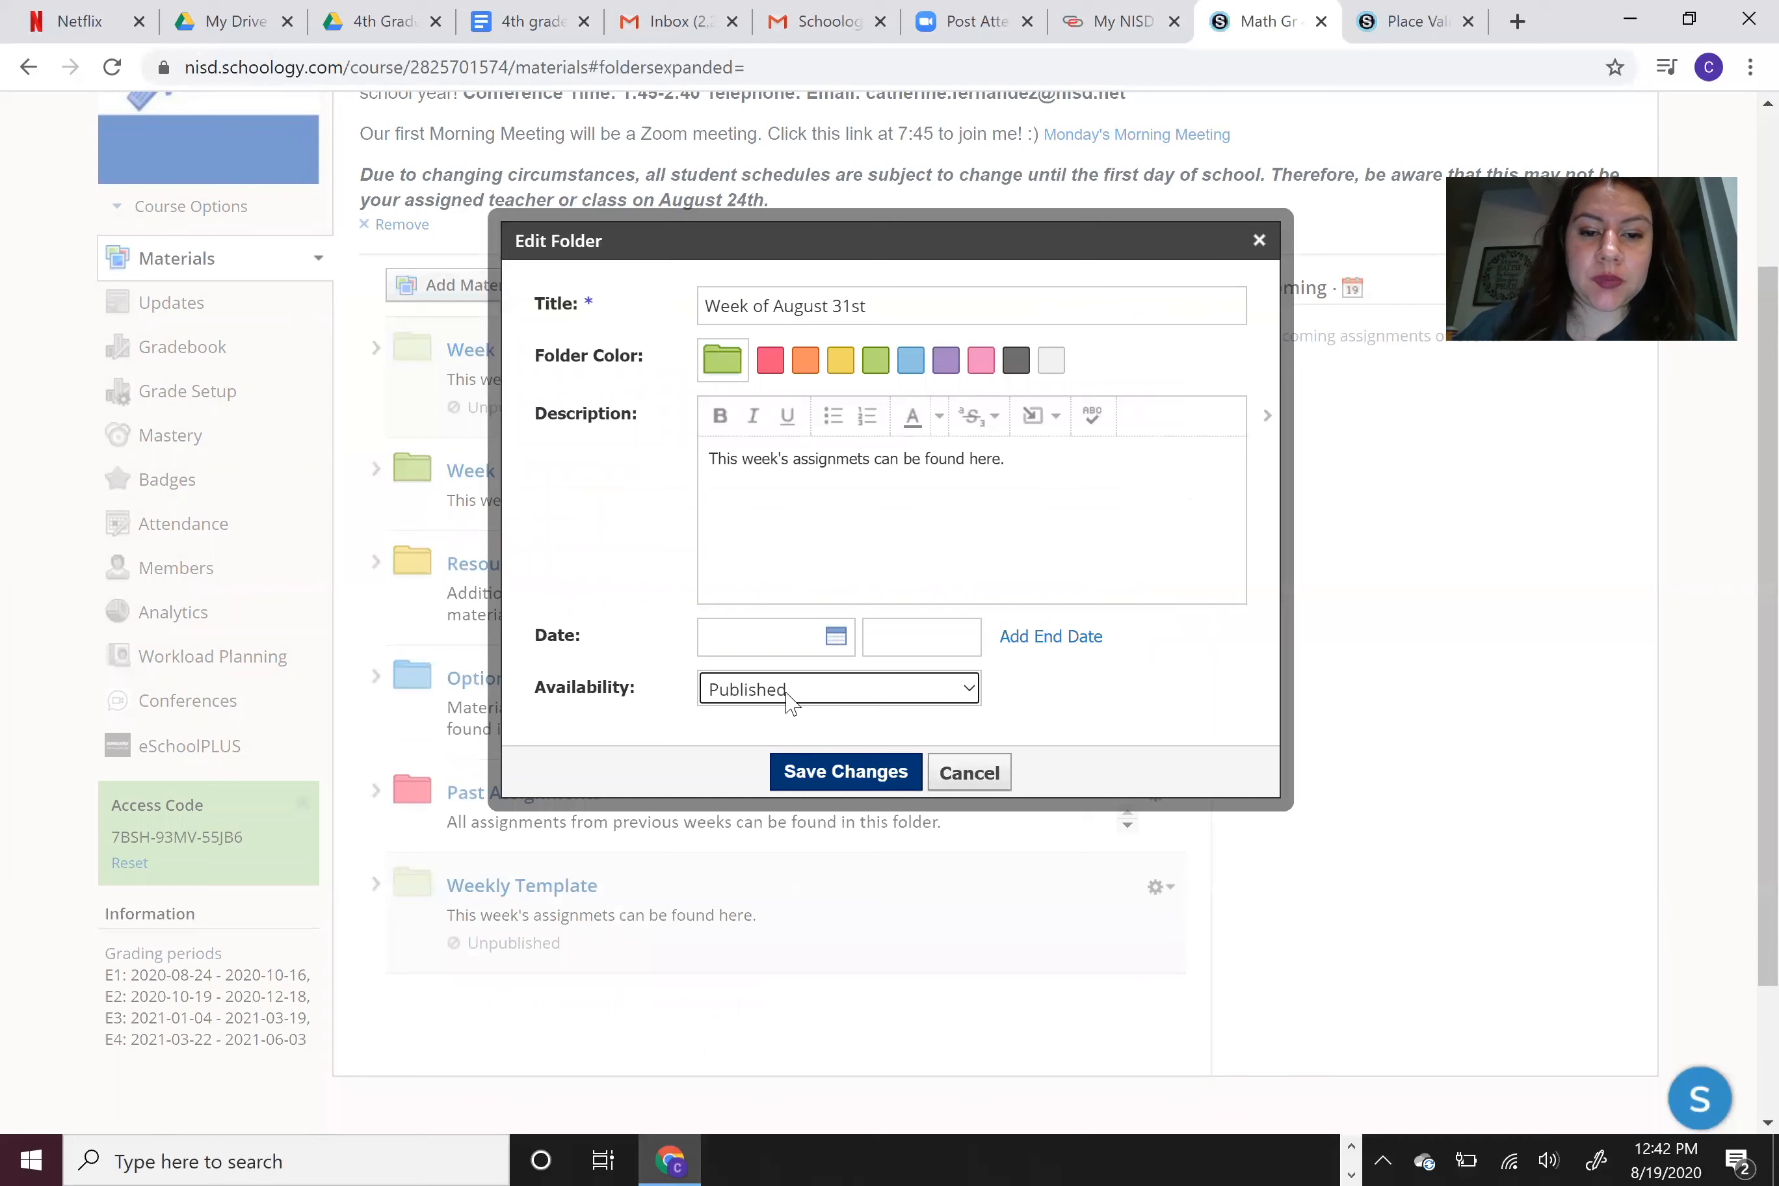
pyautogui.click(787, 700)
pyautogui.click(800, 813)
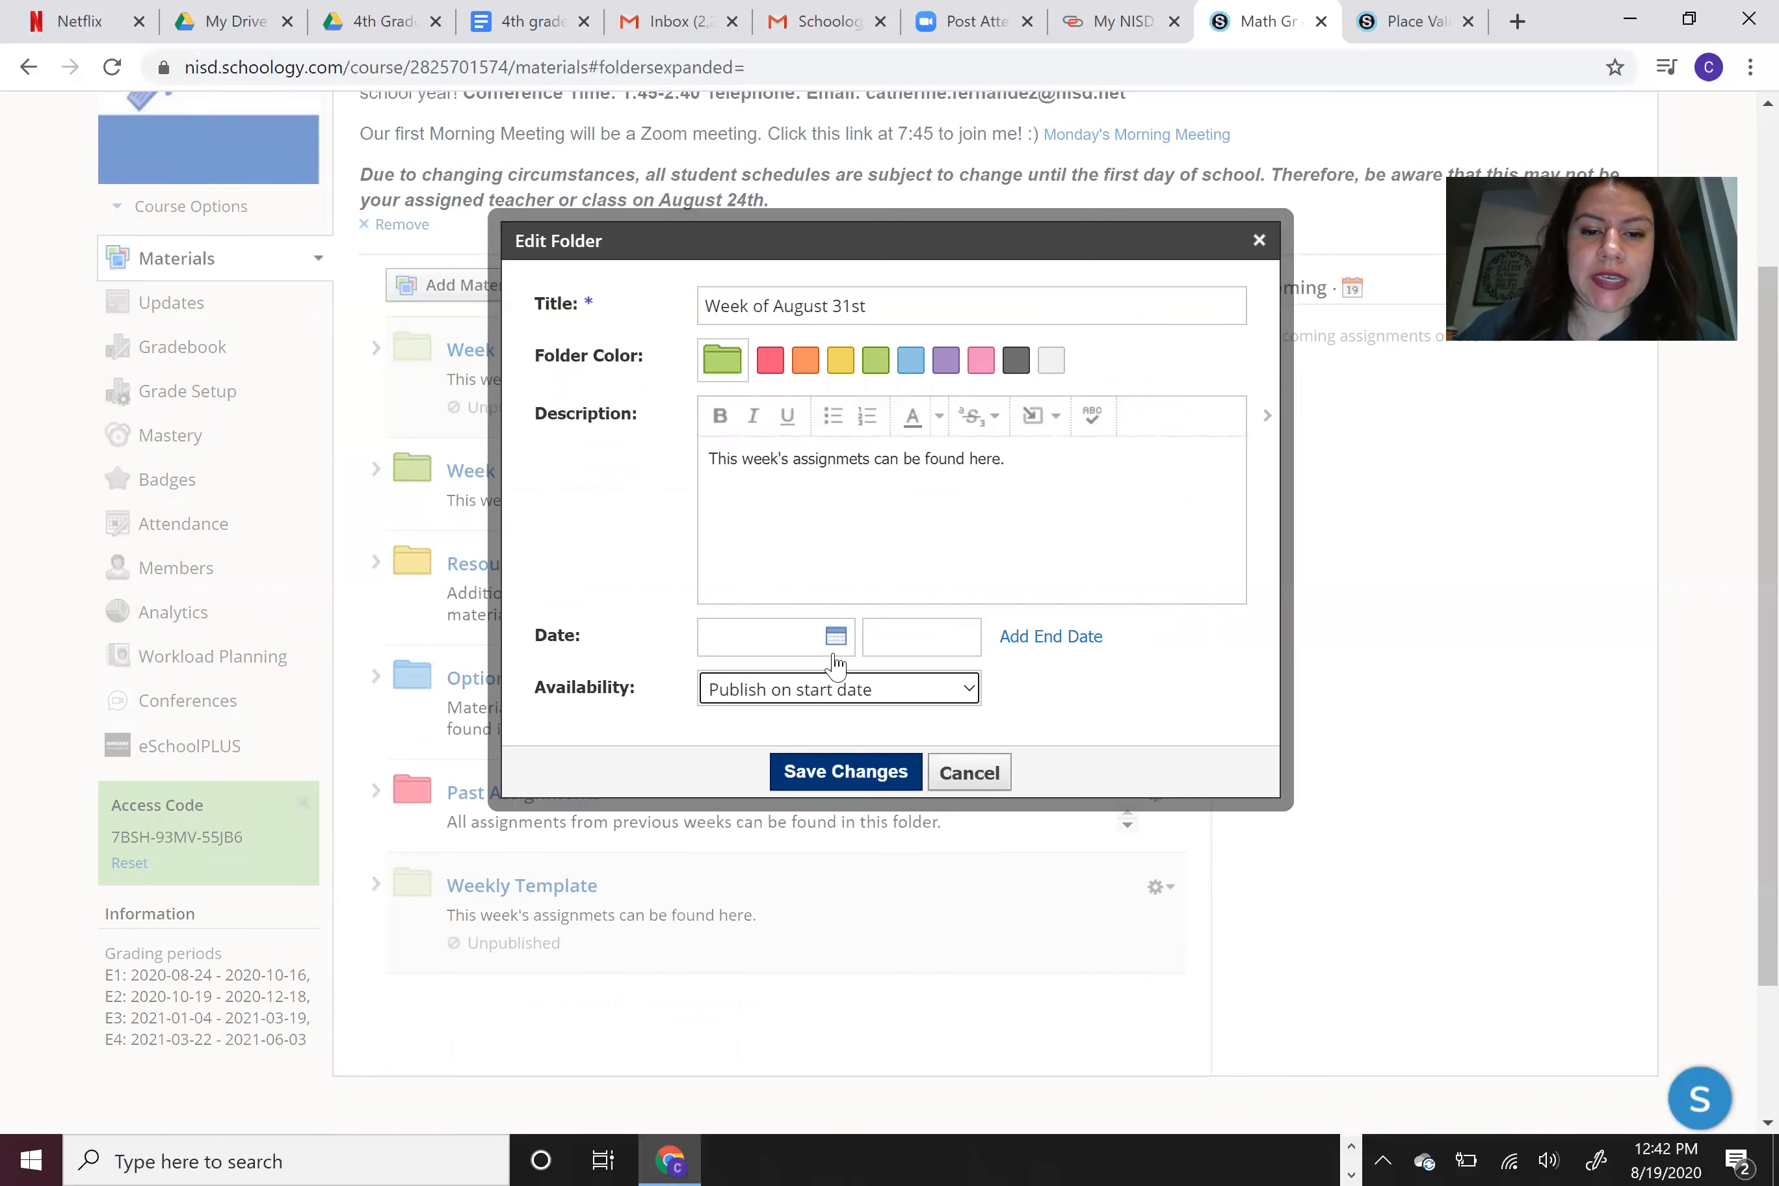
pyautogui.click(836, 638)
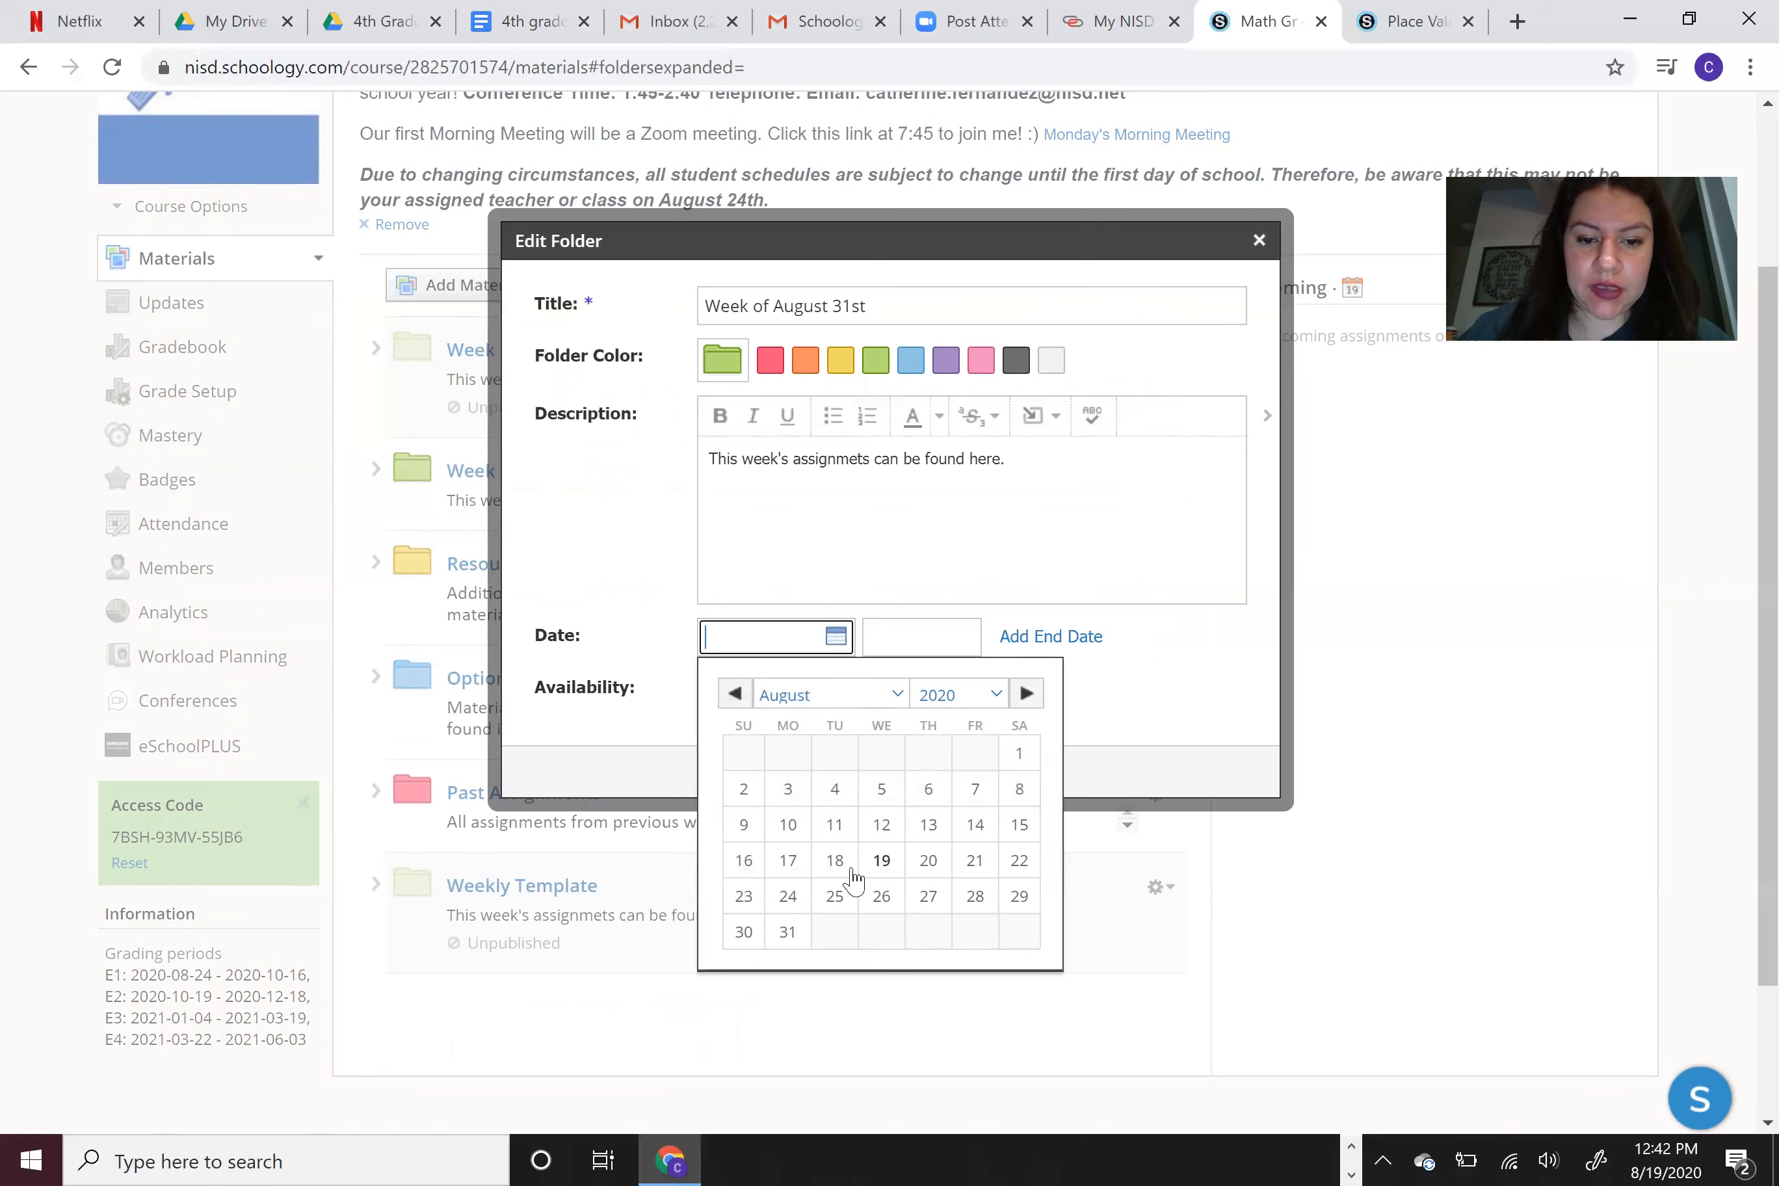
pyautogui.click(787, 934)
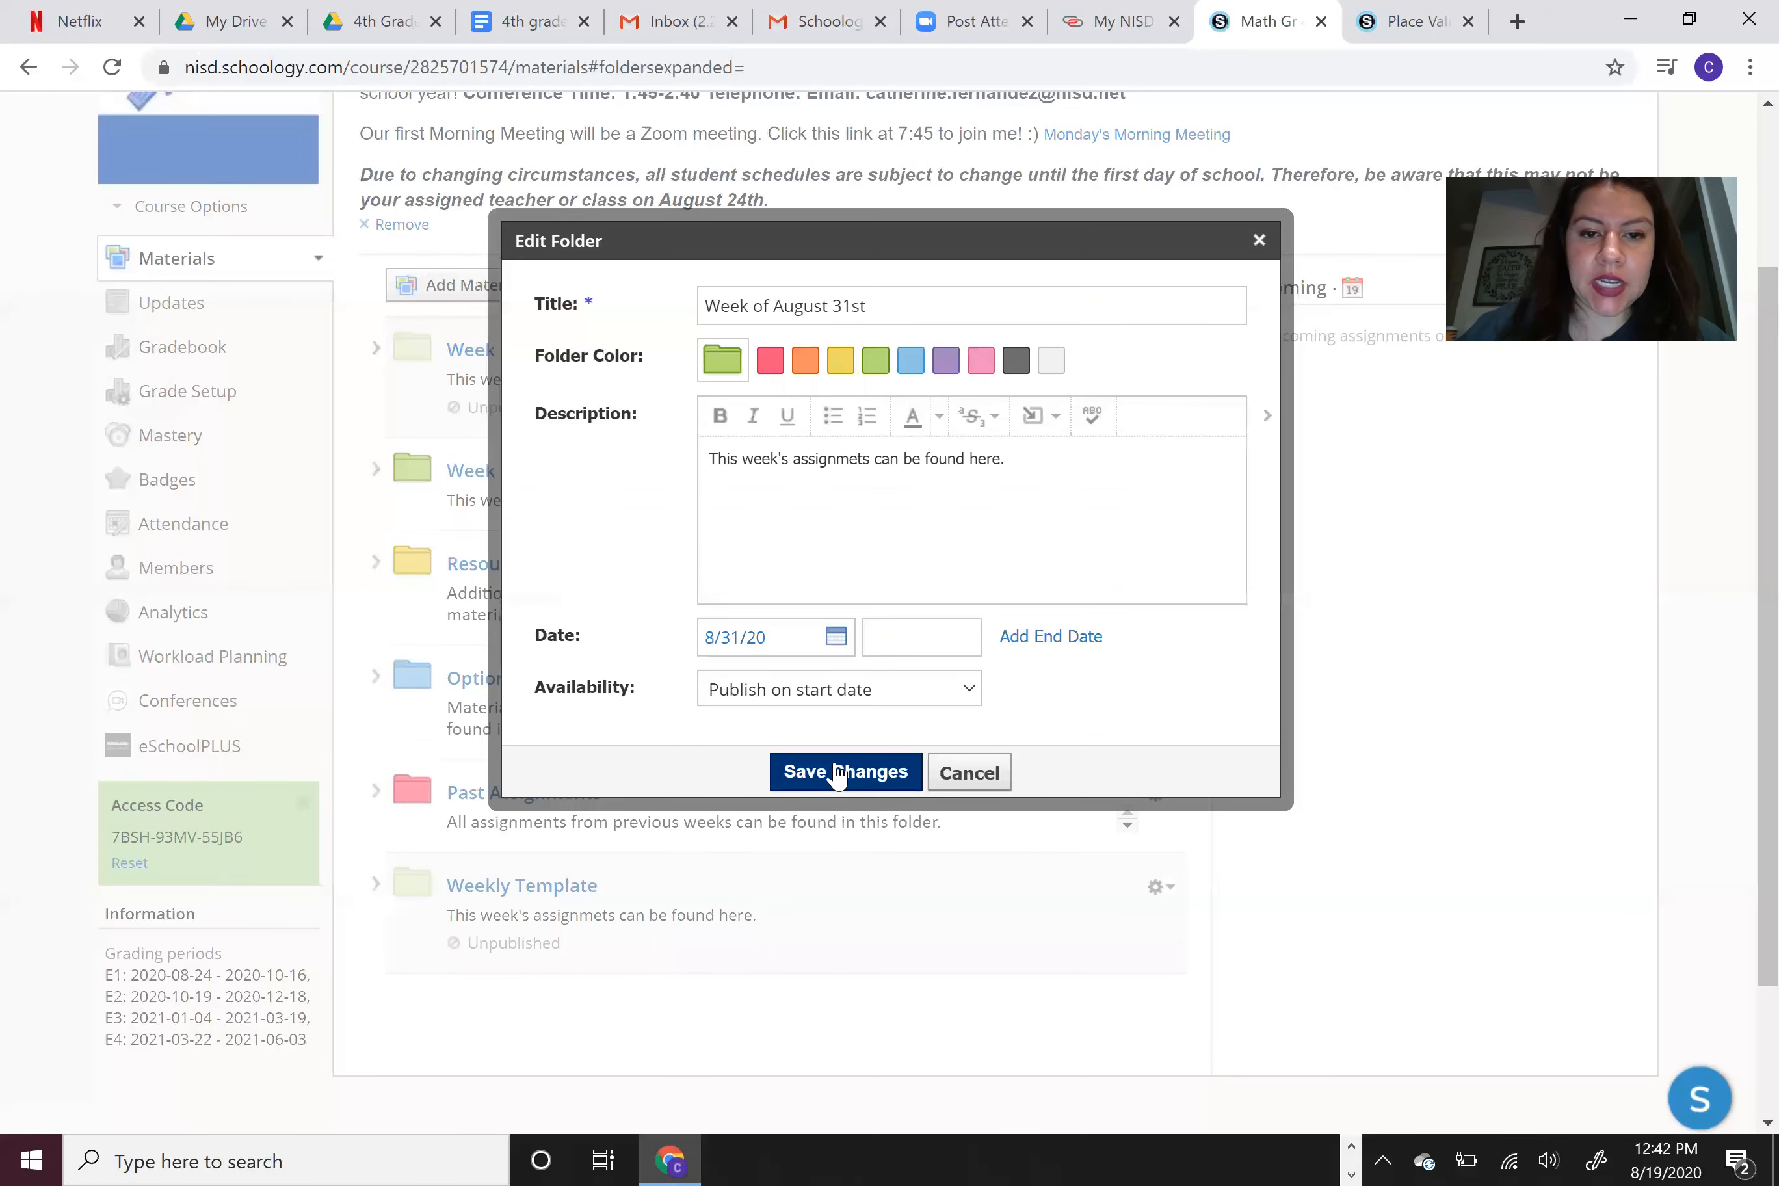
pyautogui.click(838, 773)
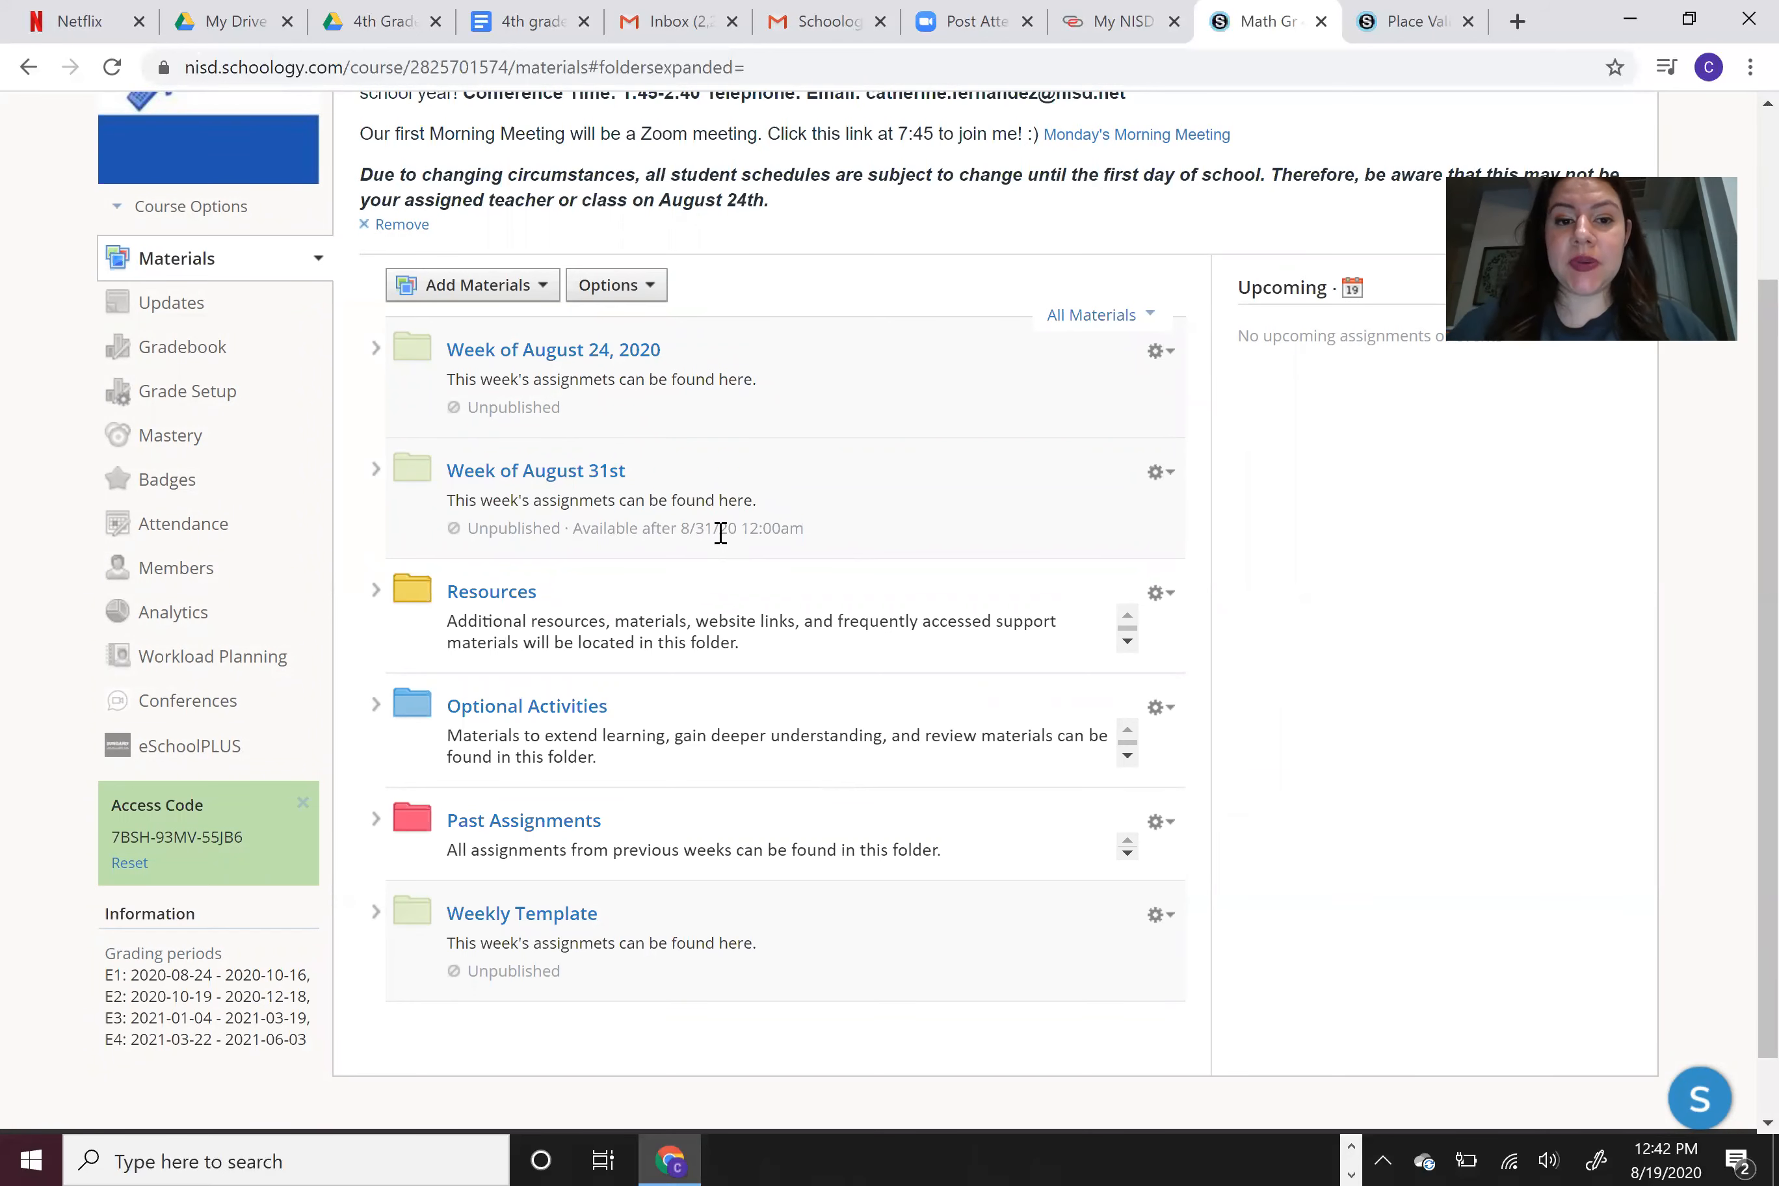
pyautogui.click(547, 473)
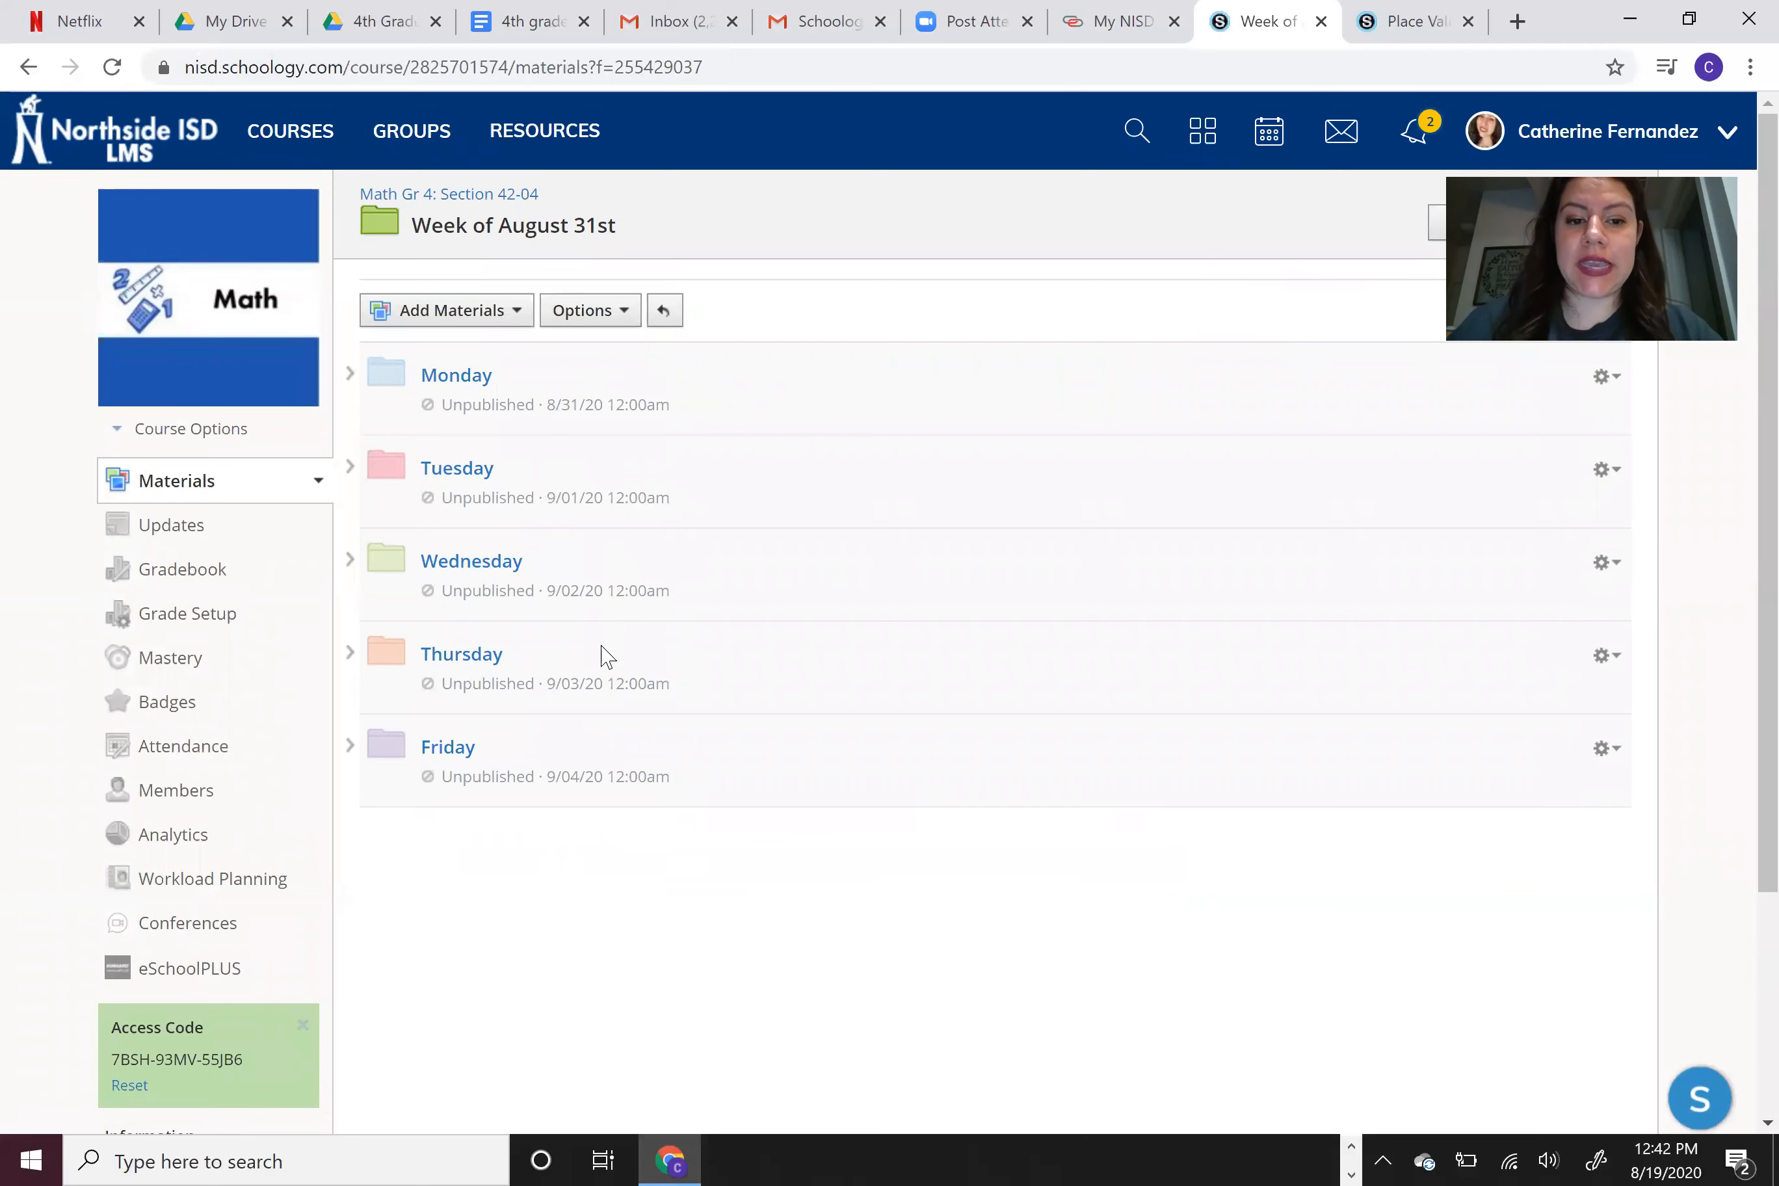
pyautogui.click(423, 198)
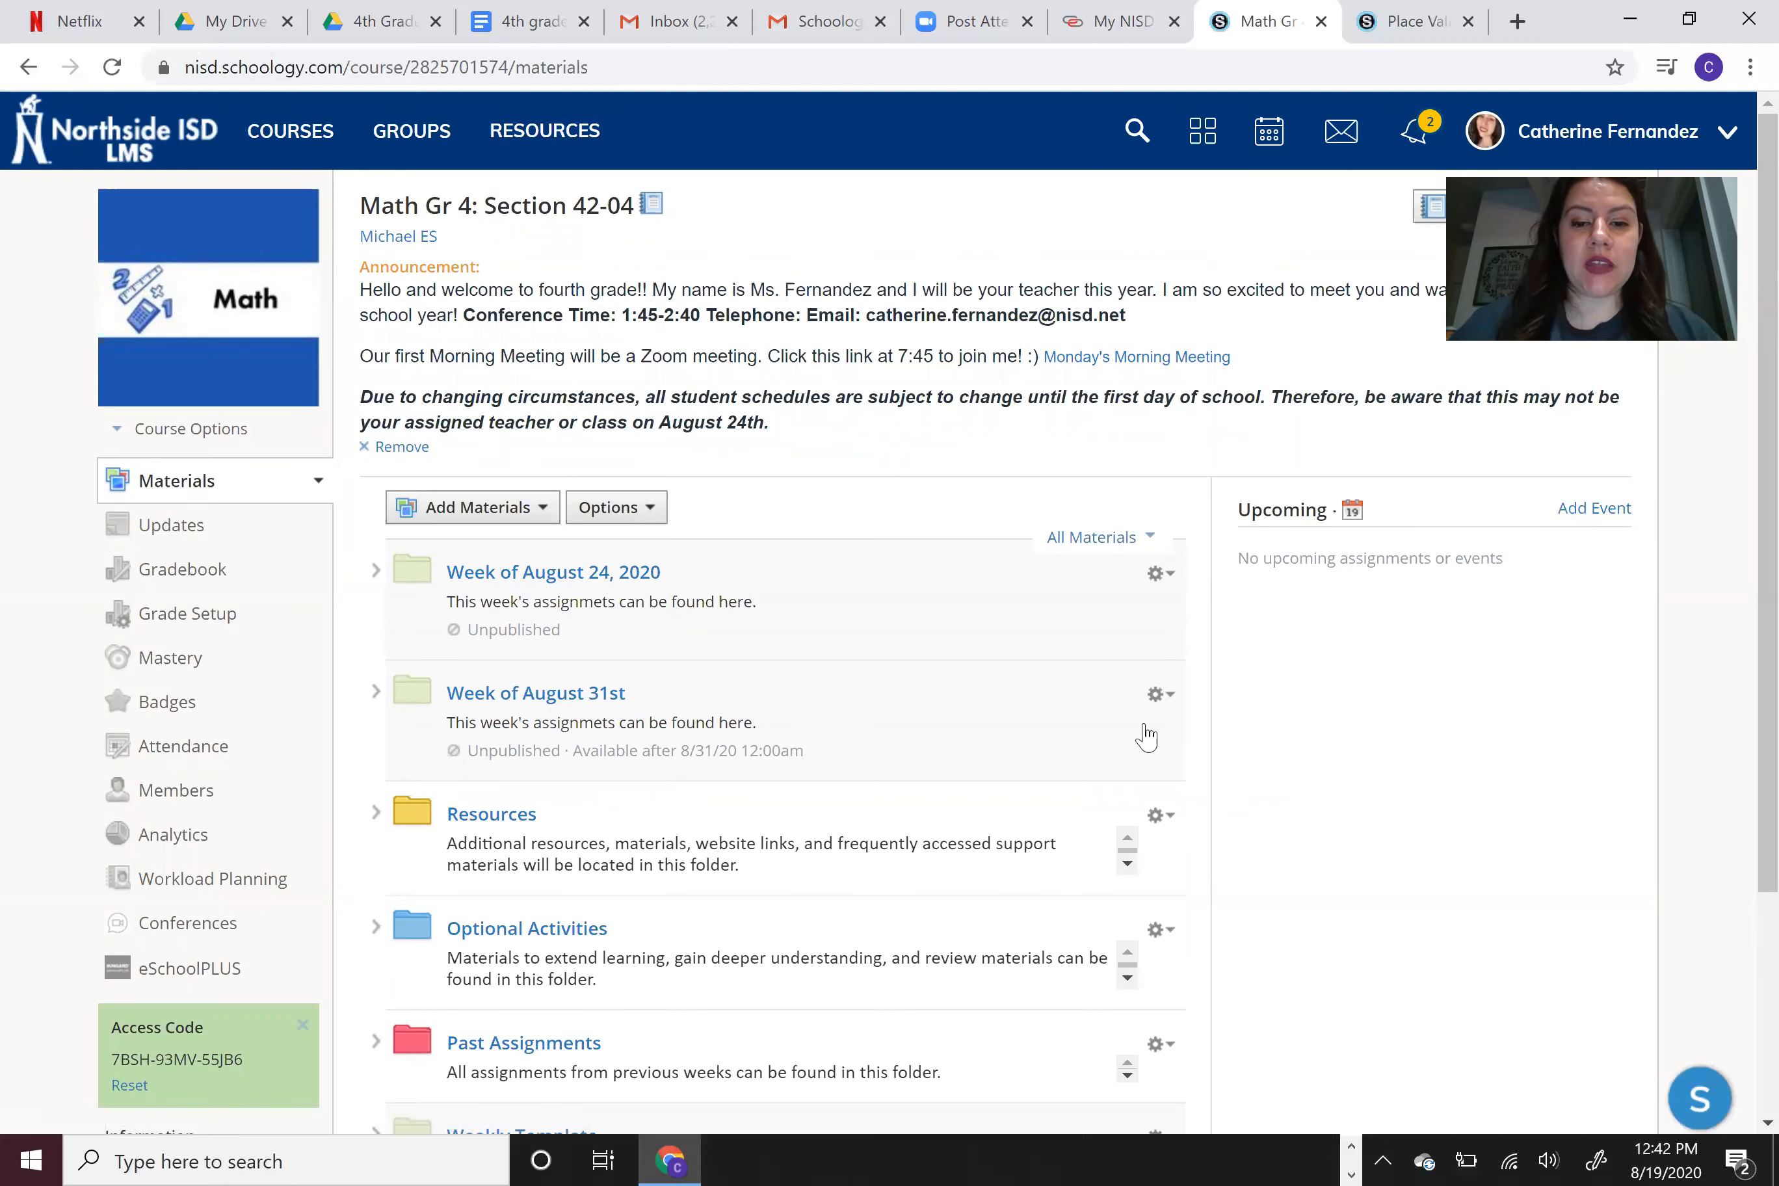
# - Copy the Week of August 31st folder to Reading Gr 4: Section 42-03, Science Gr 4: Section 42-05 and Social St 4: Section 42-06
pyautogui.click(1160, 696)
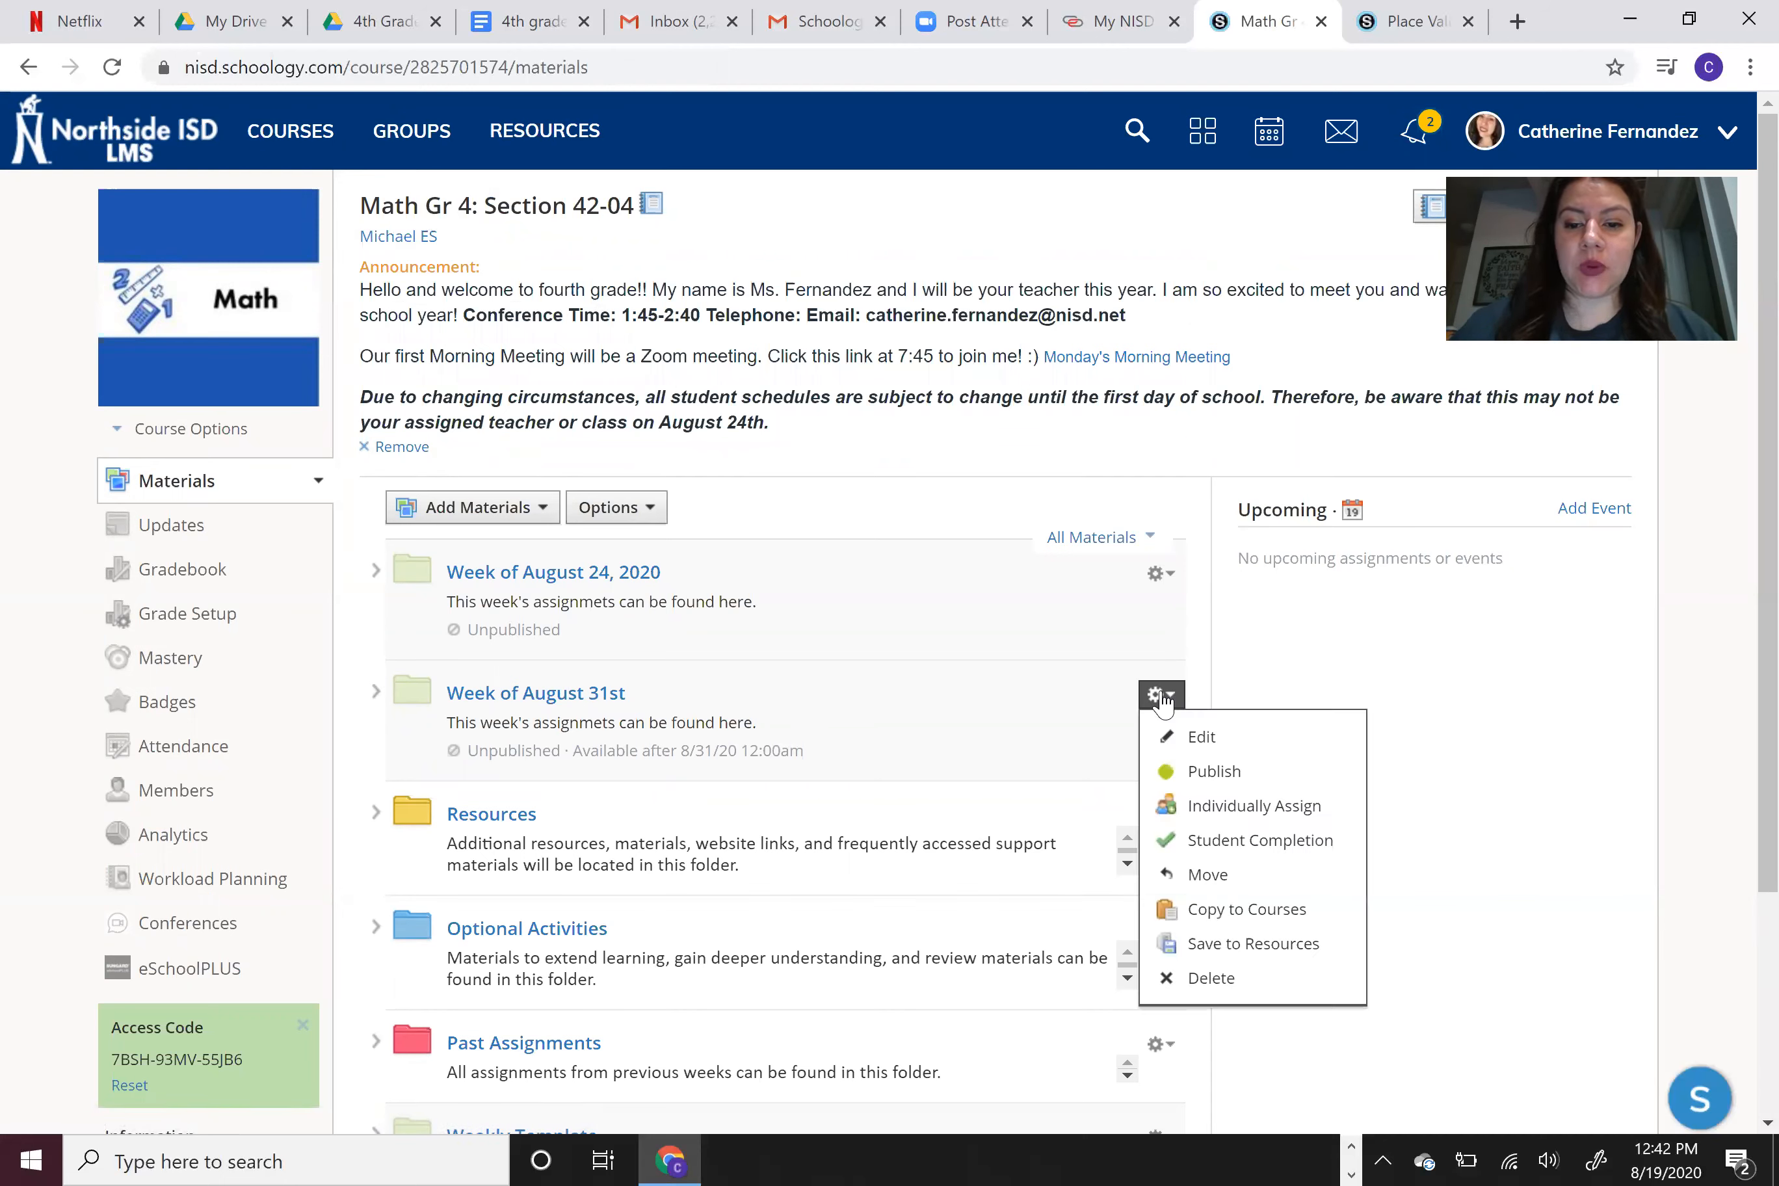
pyautogui.click(1252, 908)
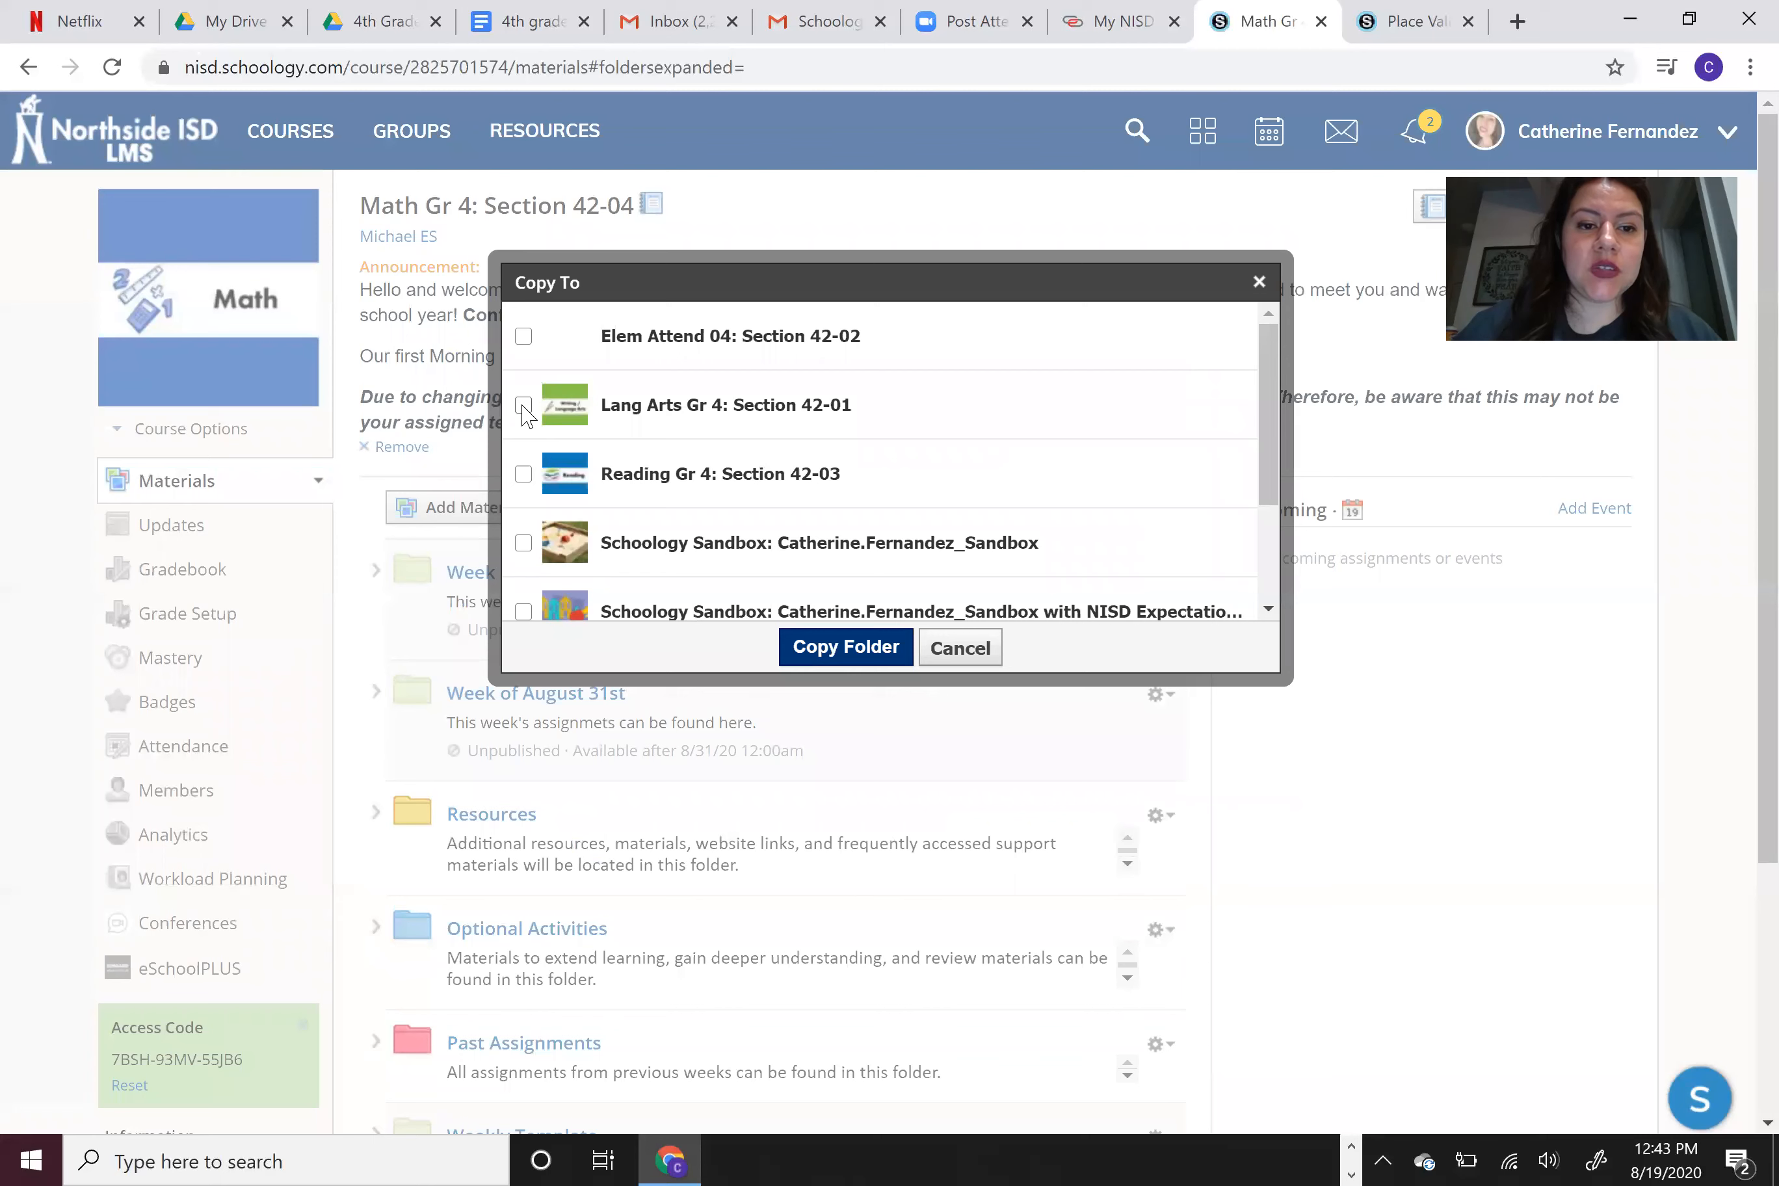
pyautogui.click(523, 475)
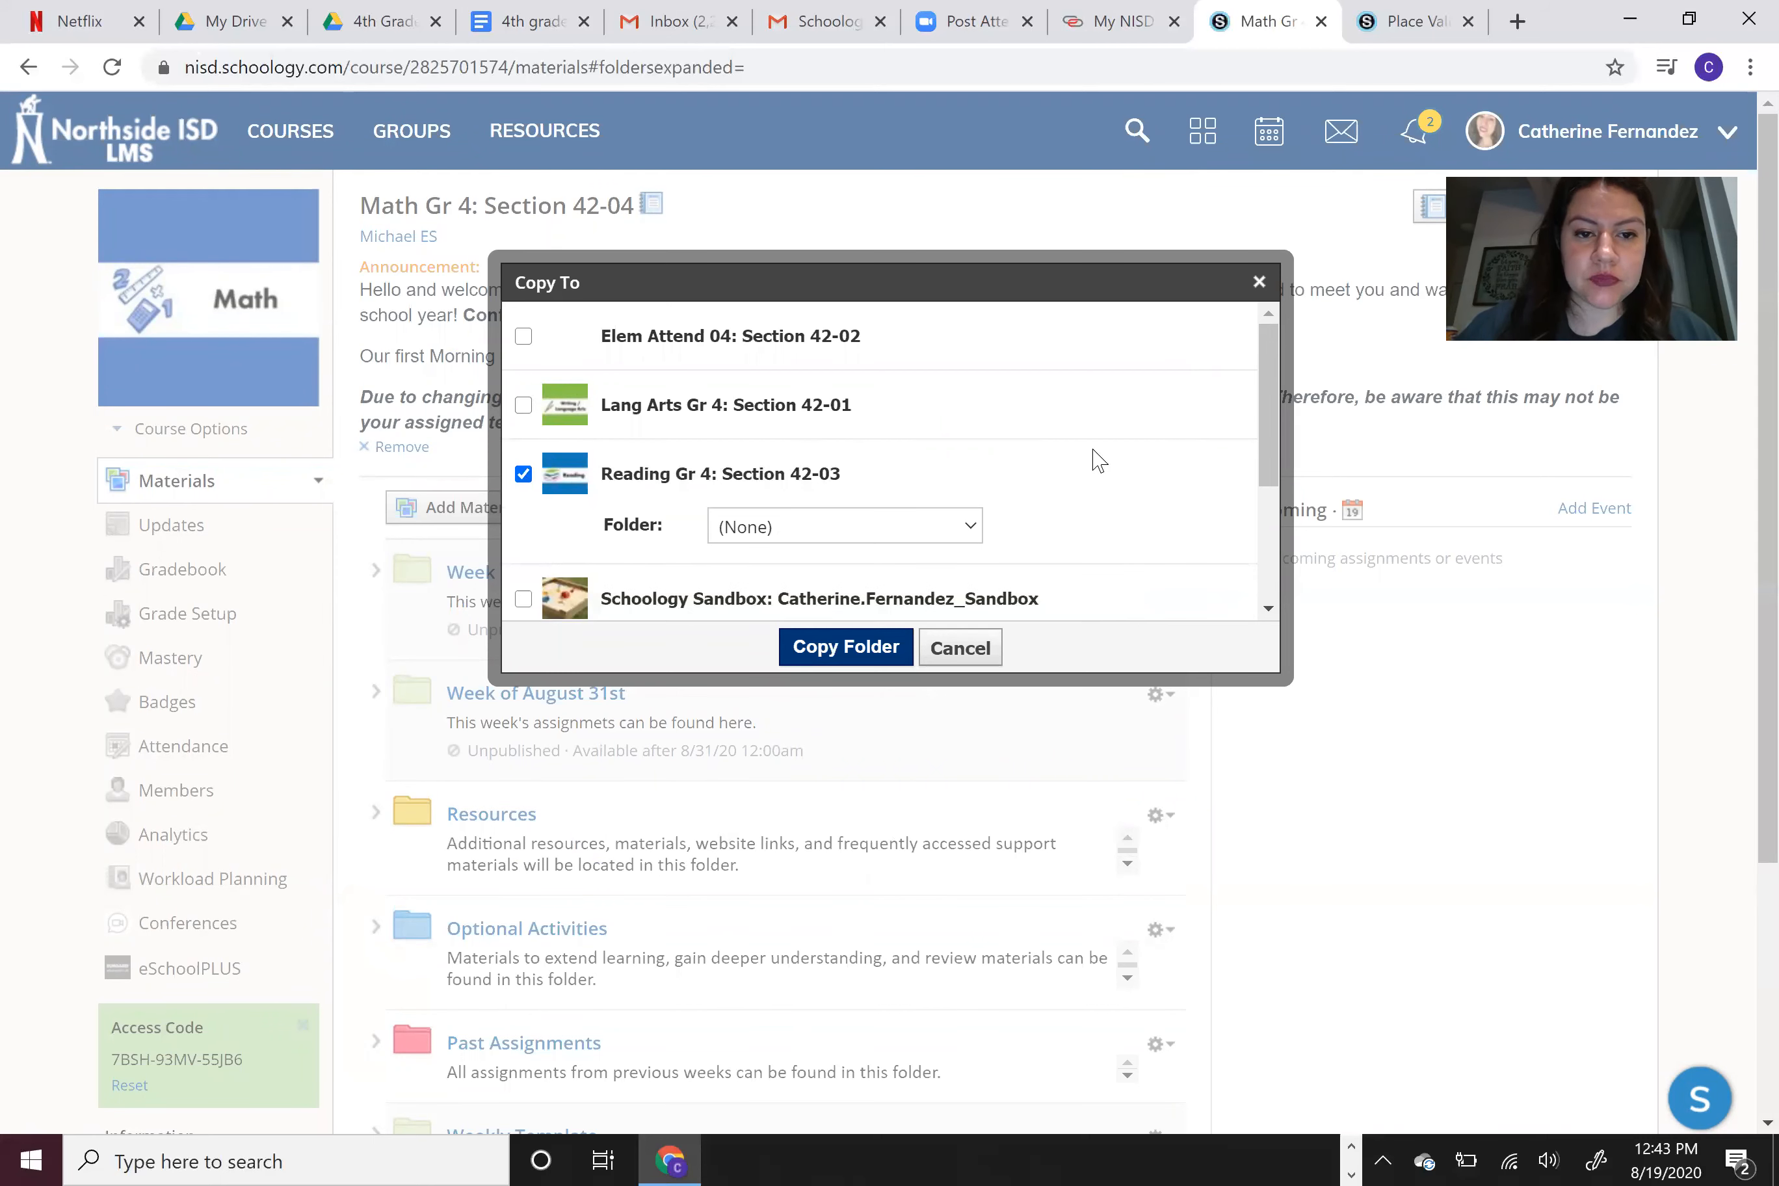
pyautogui.moveTo(1259, 402); pyautogui.dragTo(1255, 555)
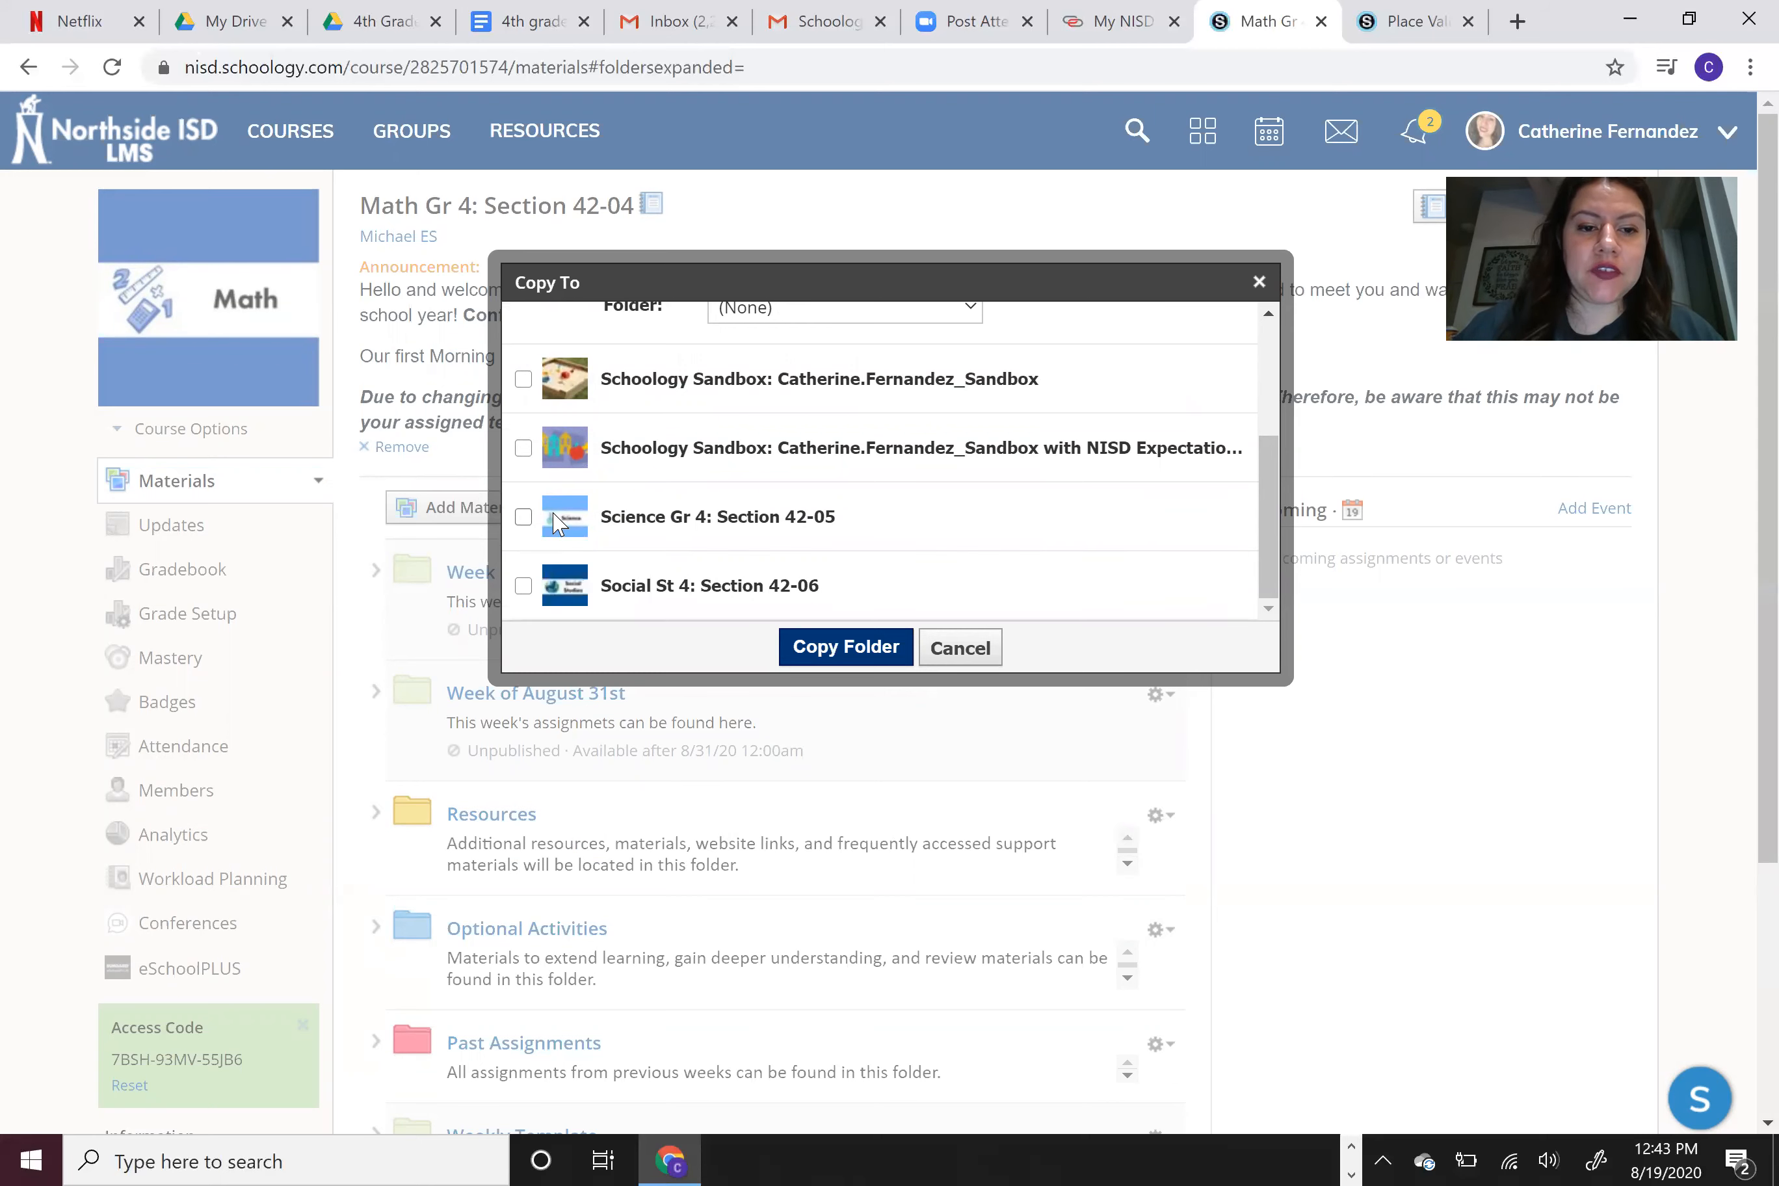
pyautogui.click(523, 517)
pyautogui.click(523, 517)
pyautogui.click(523, 517)
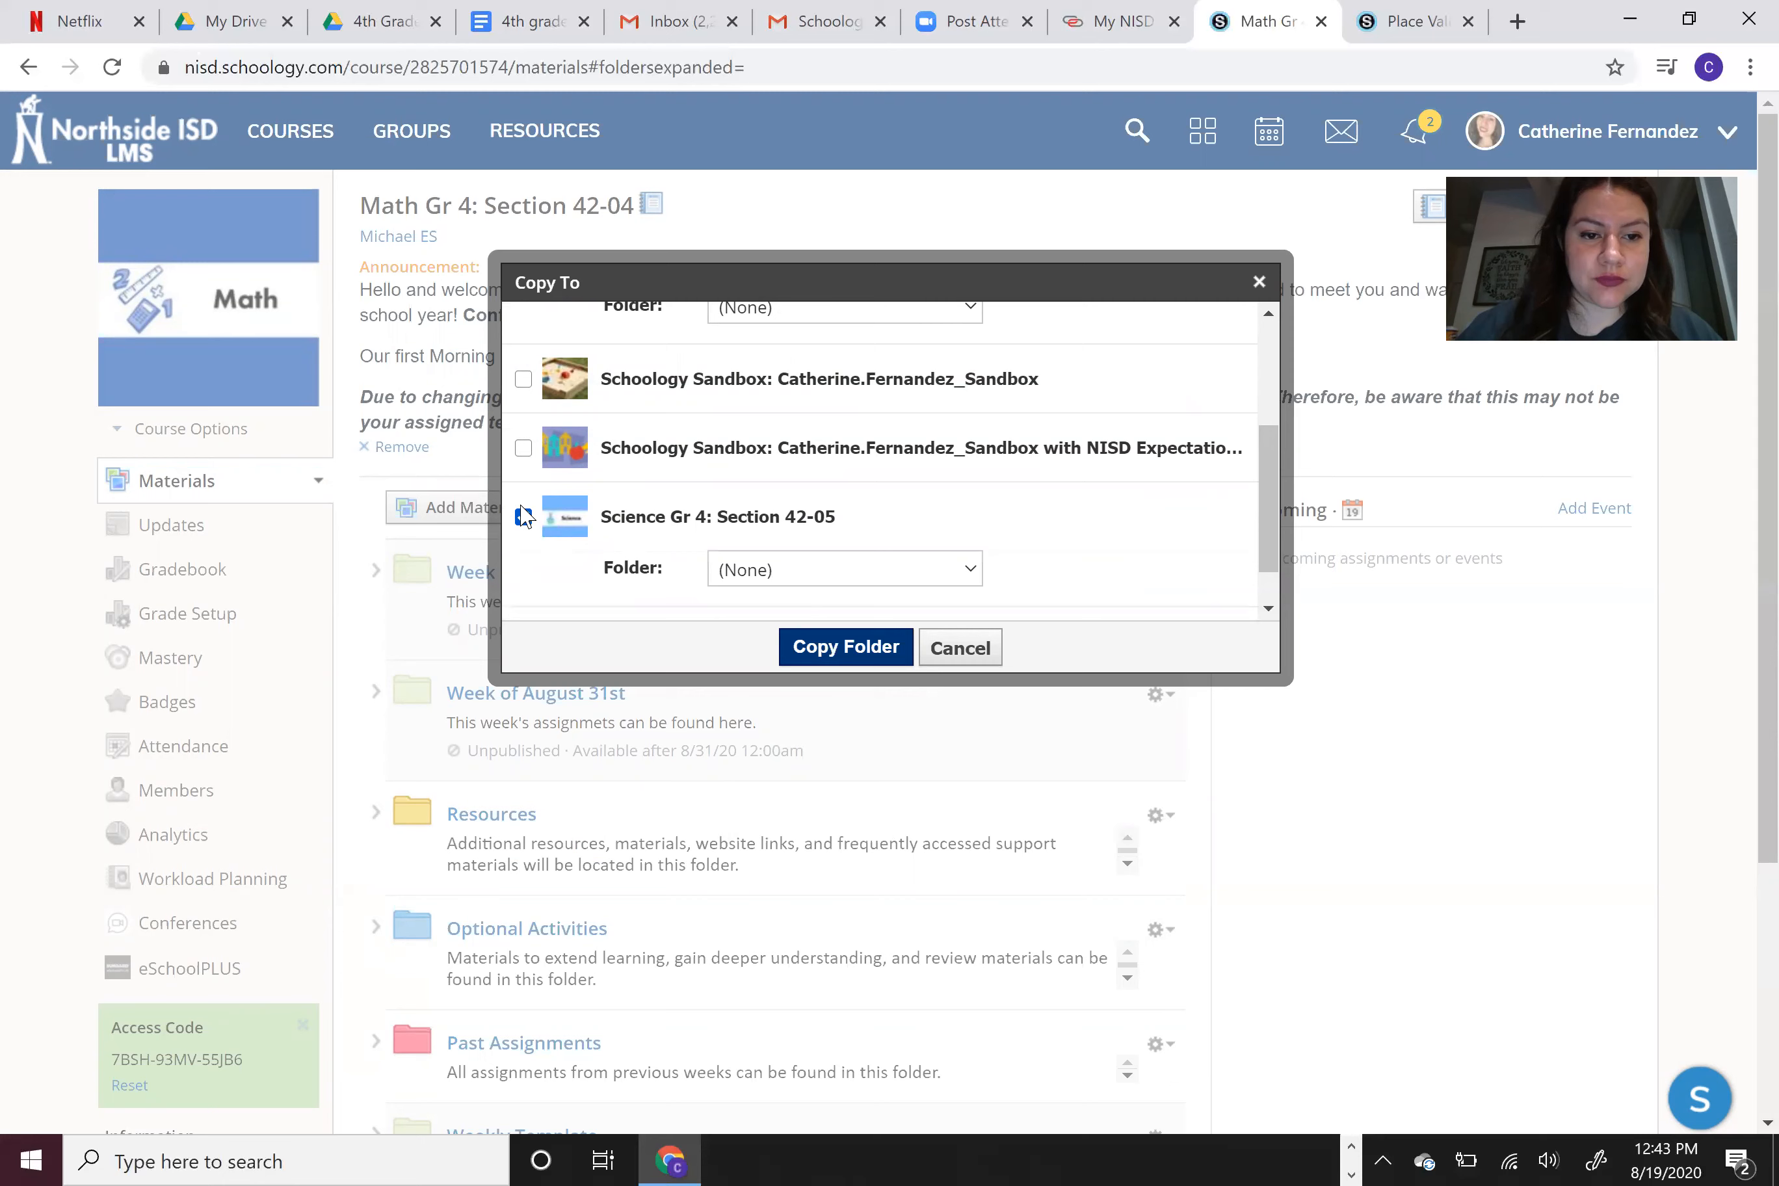
pyautogui.scroll(-1, 1268, 505)
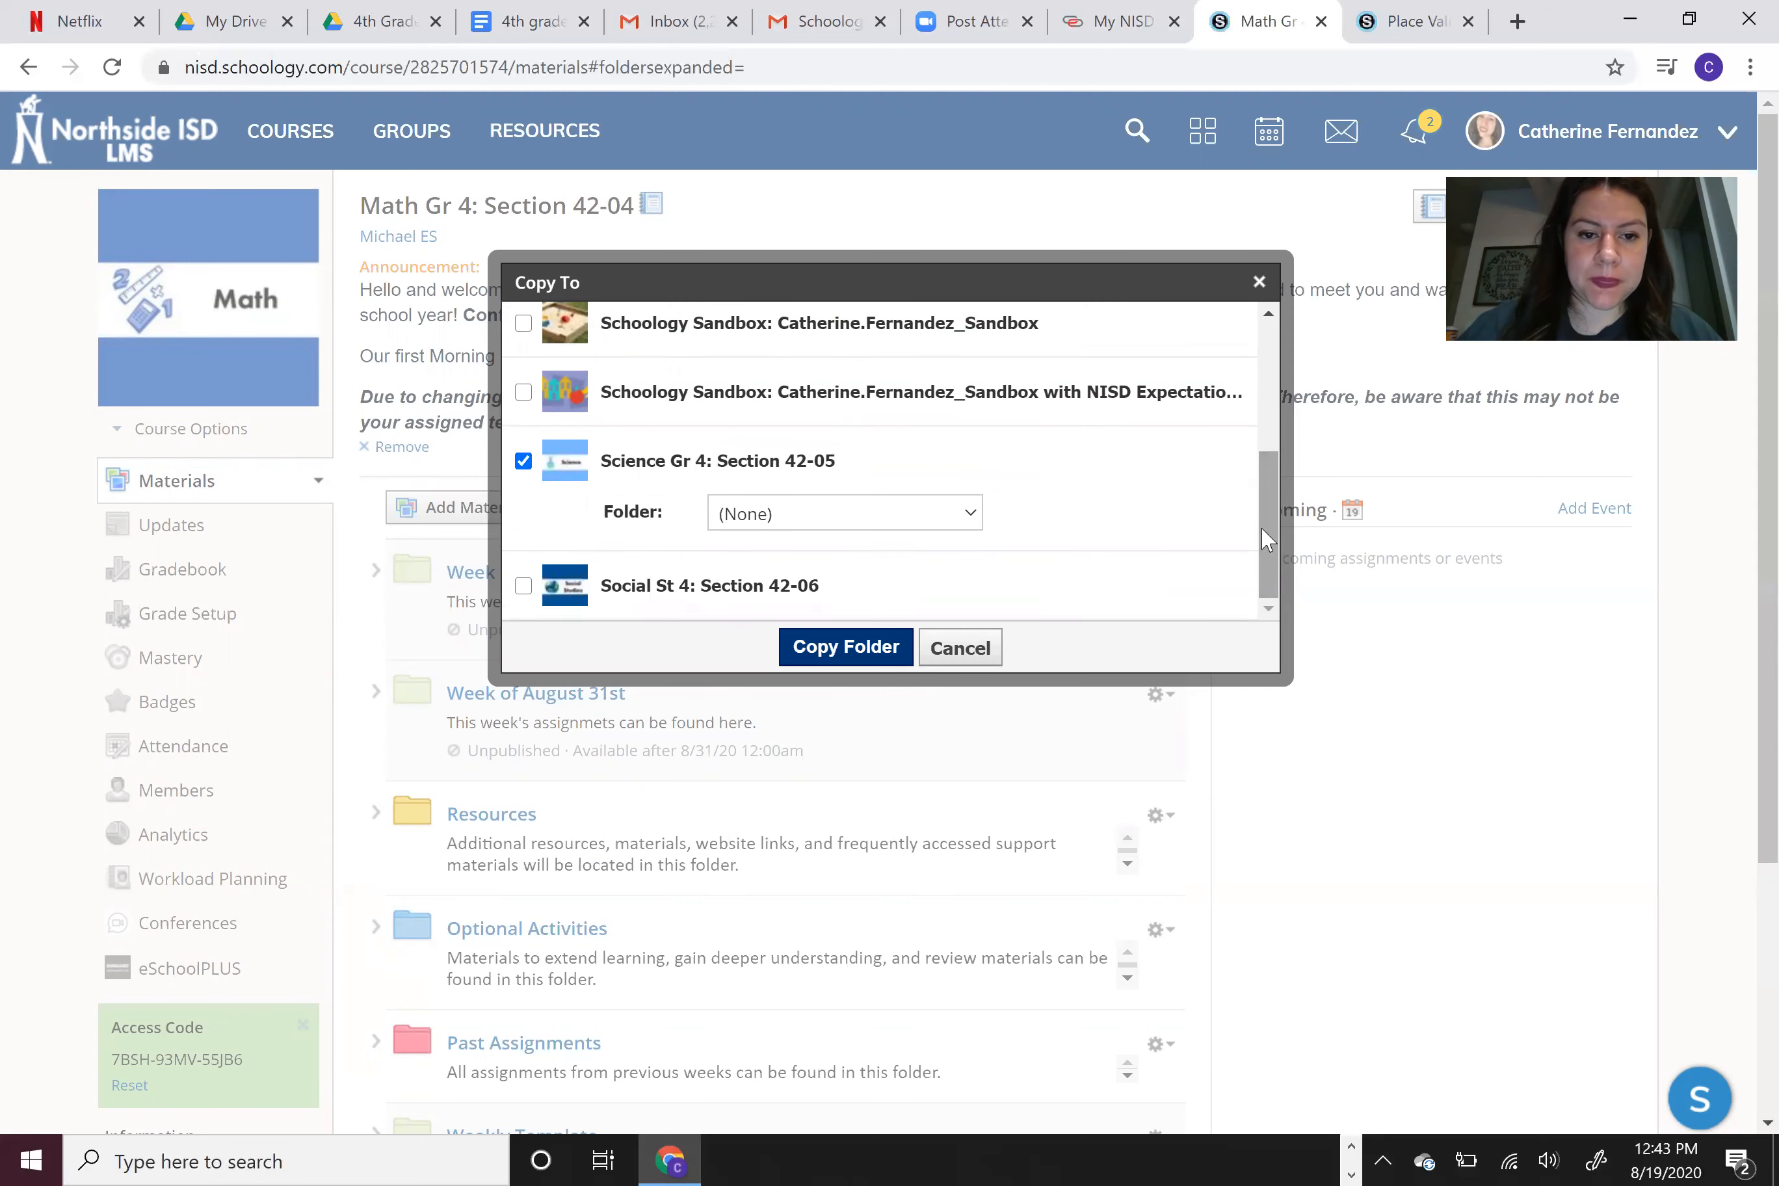
pyautogui.click(524, 587)
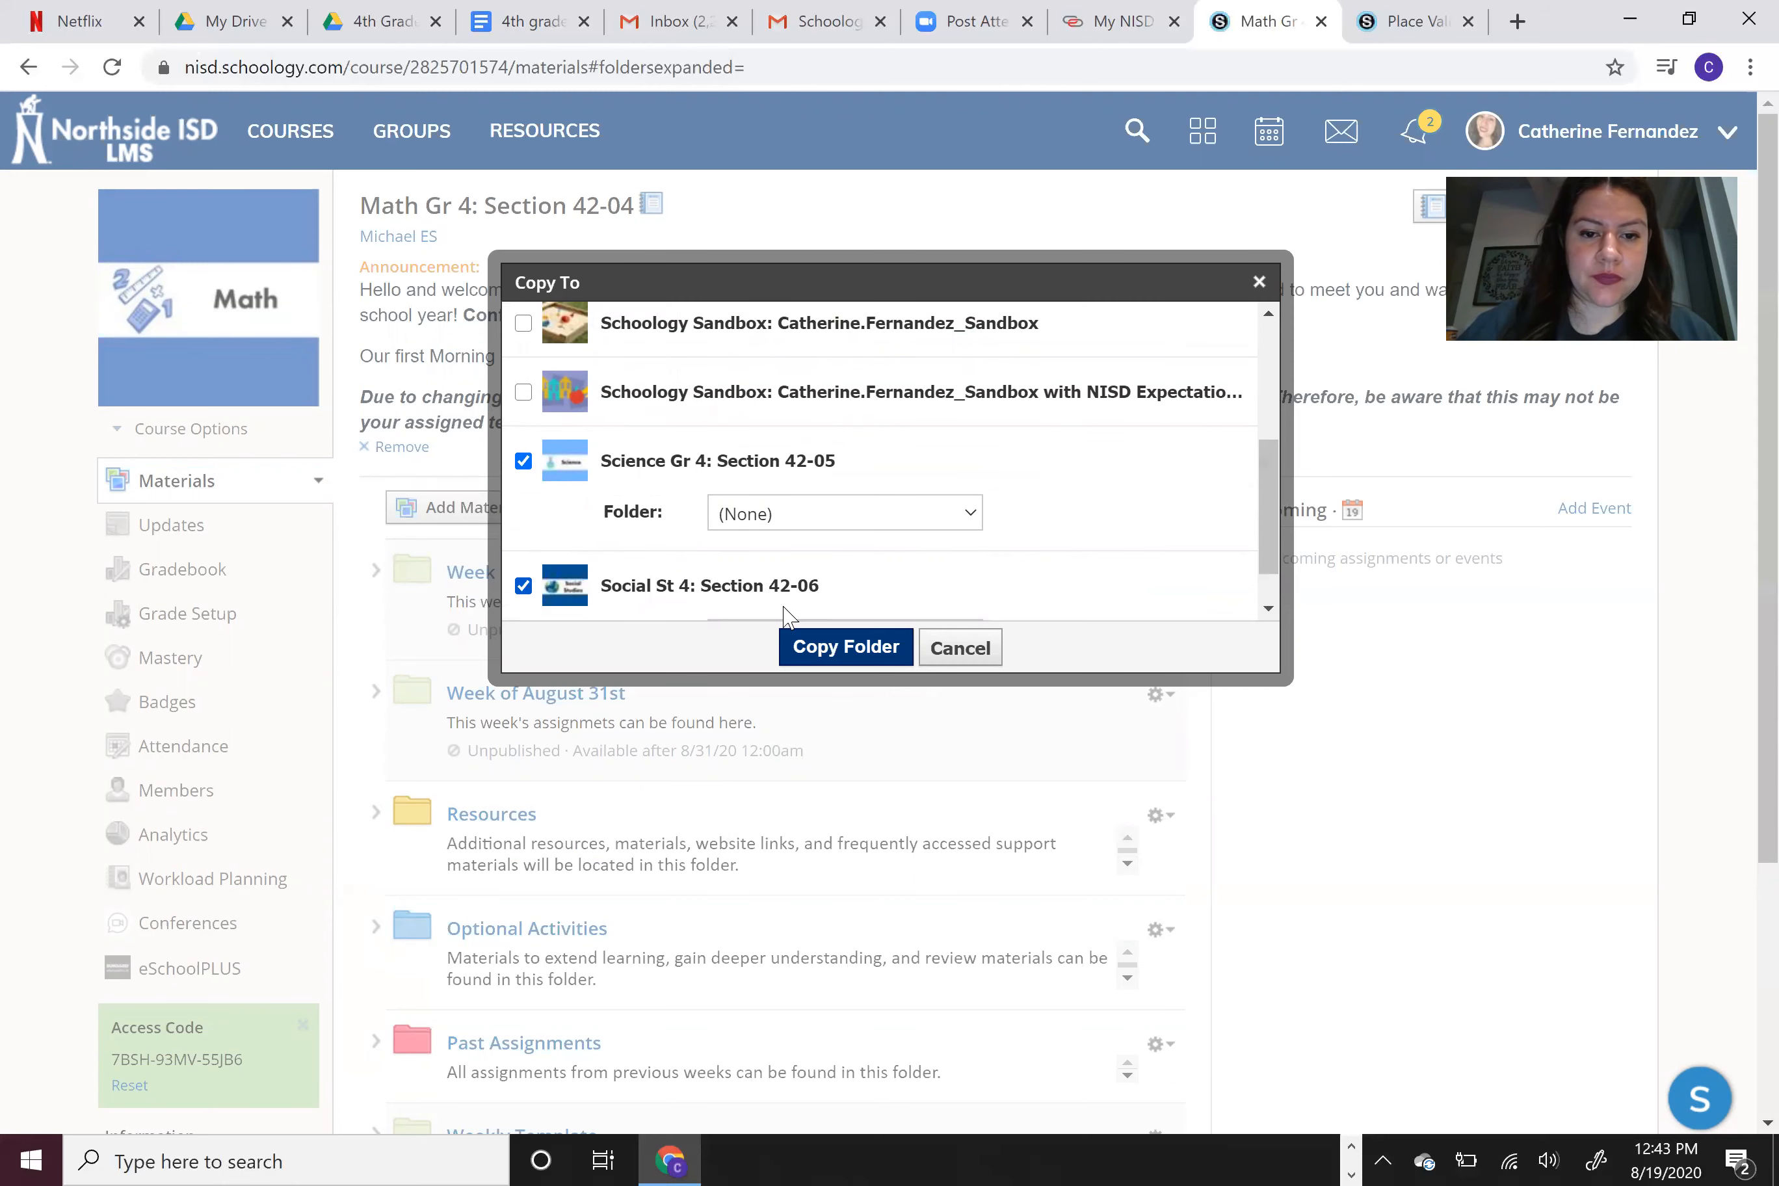
pyautogui.click(838, 646)
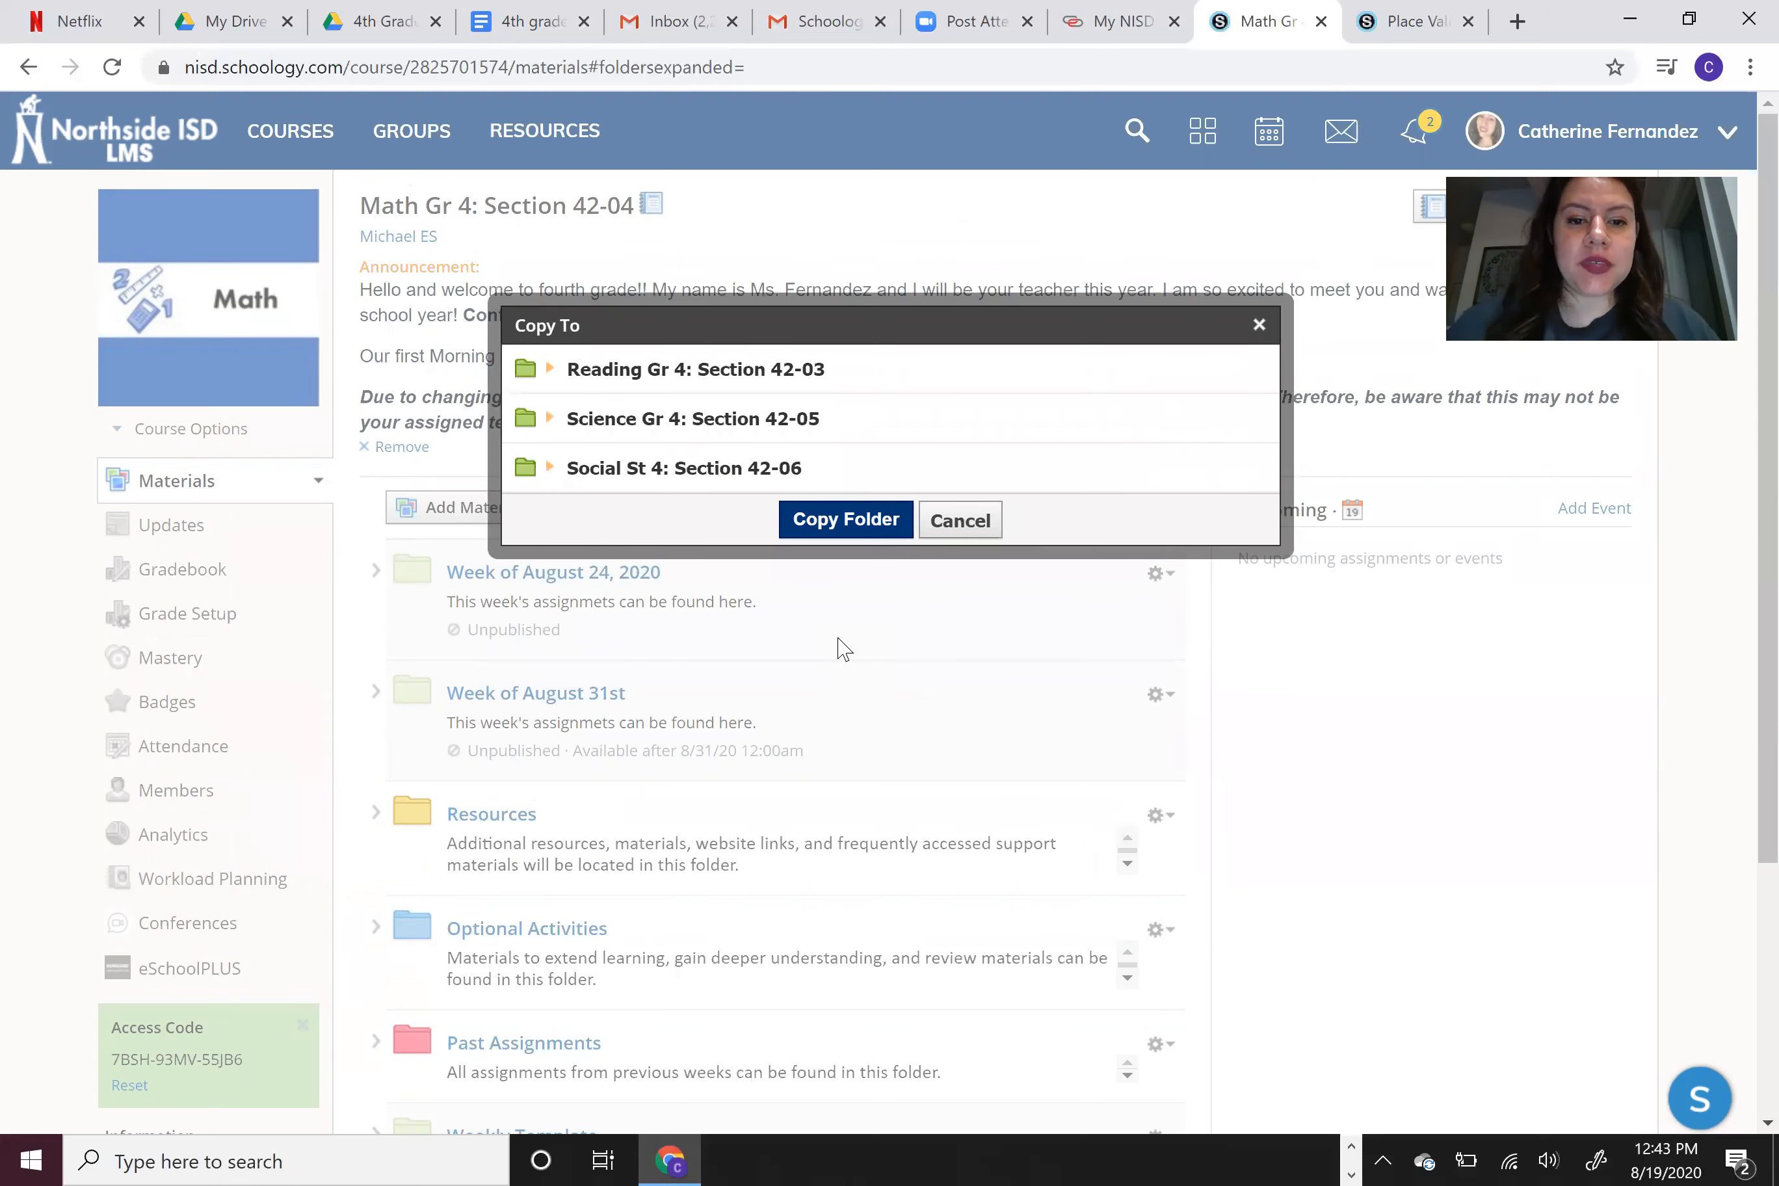
pyautogui.click(822, 522)
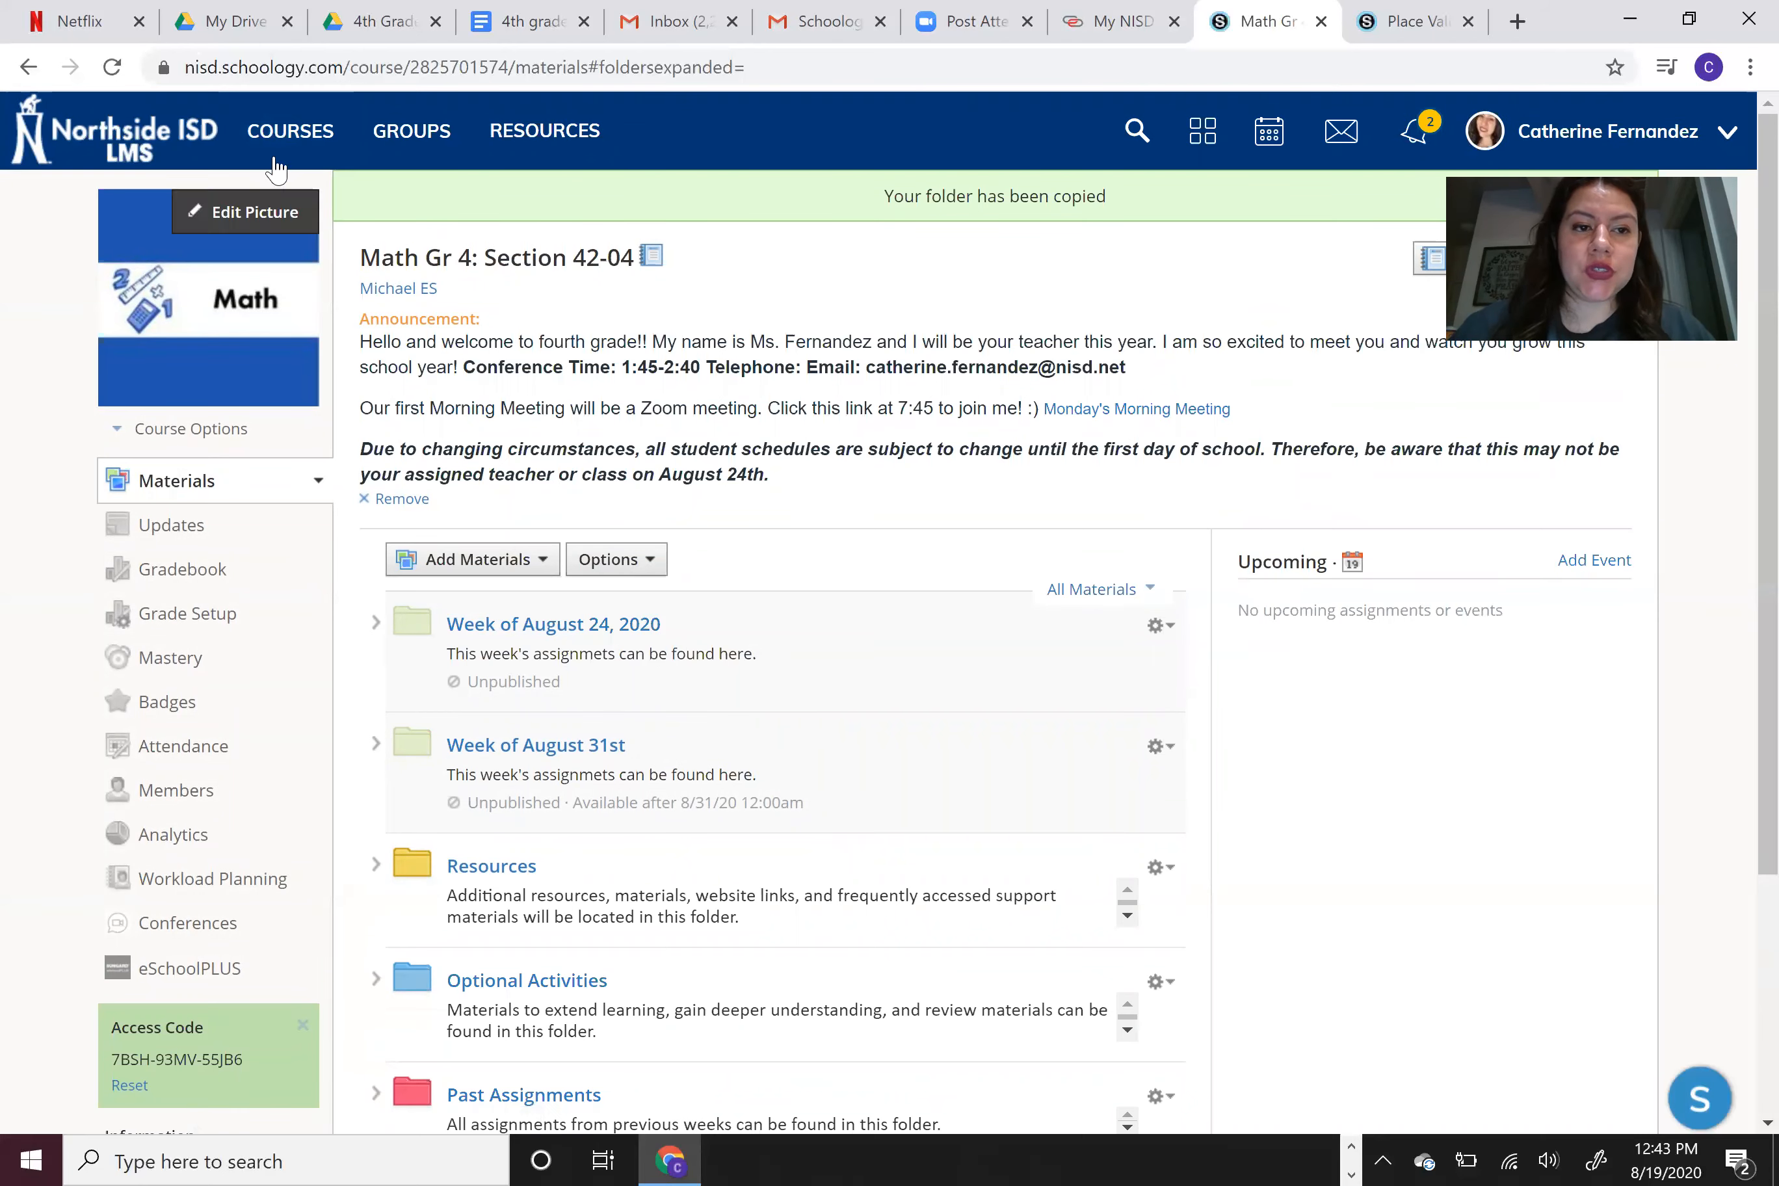
# - Open the Reading Gr 4: Section 42-03 course and check the dates of the day folders inside its copied Week of August 31st folder
pyautogui.click(288, 128)
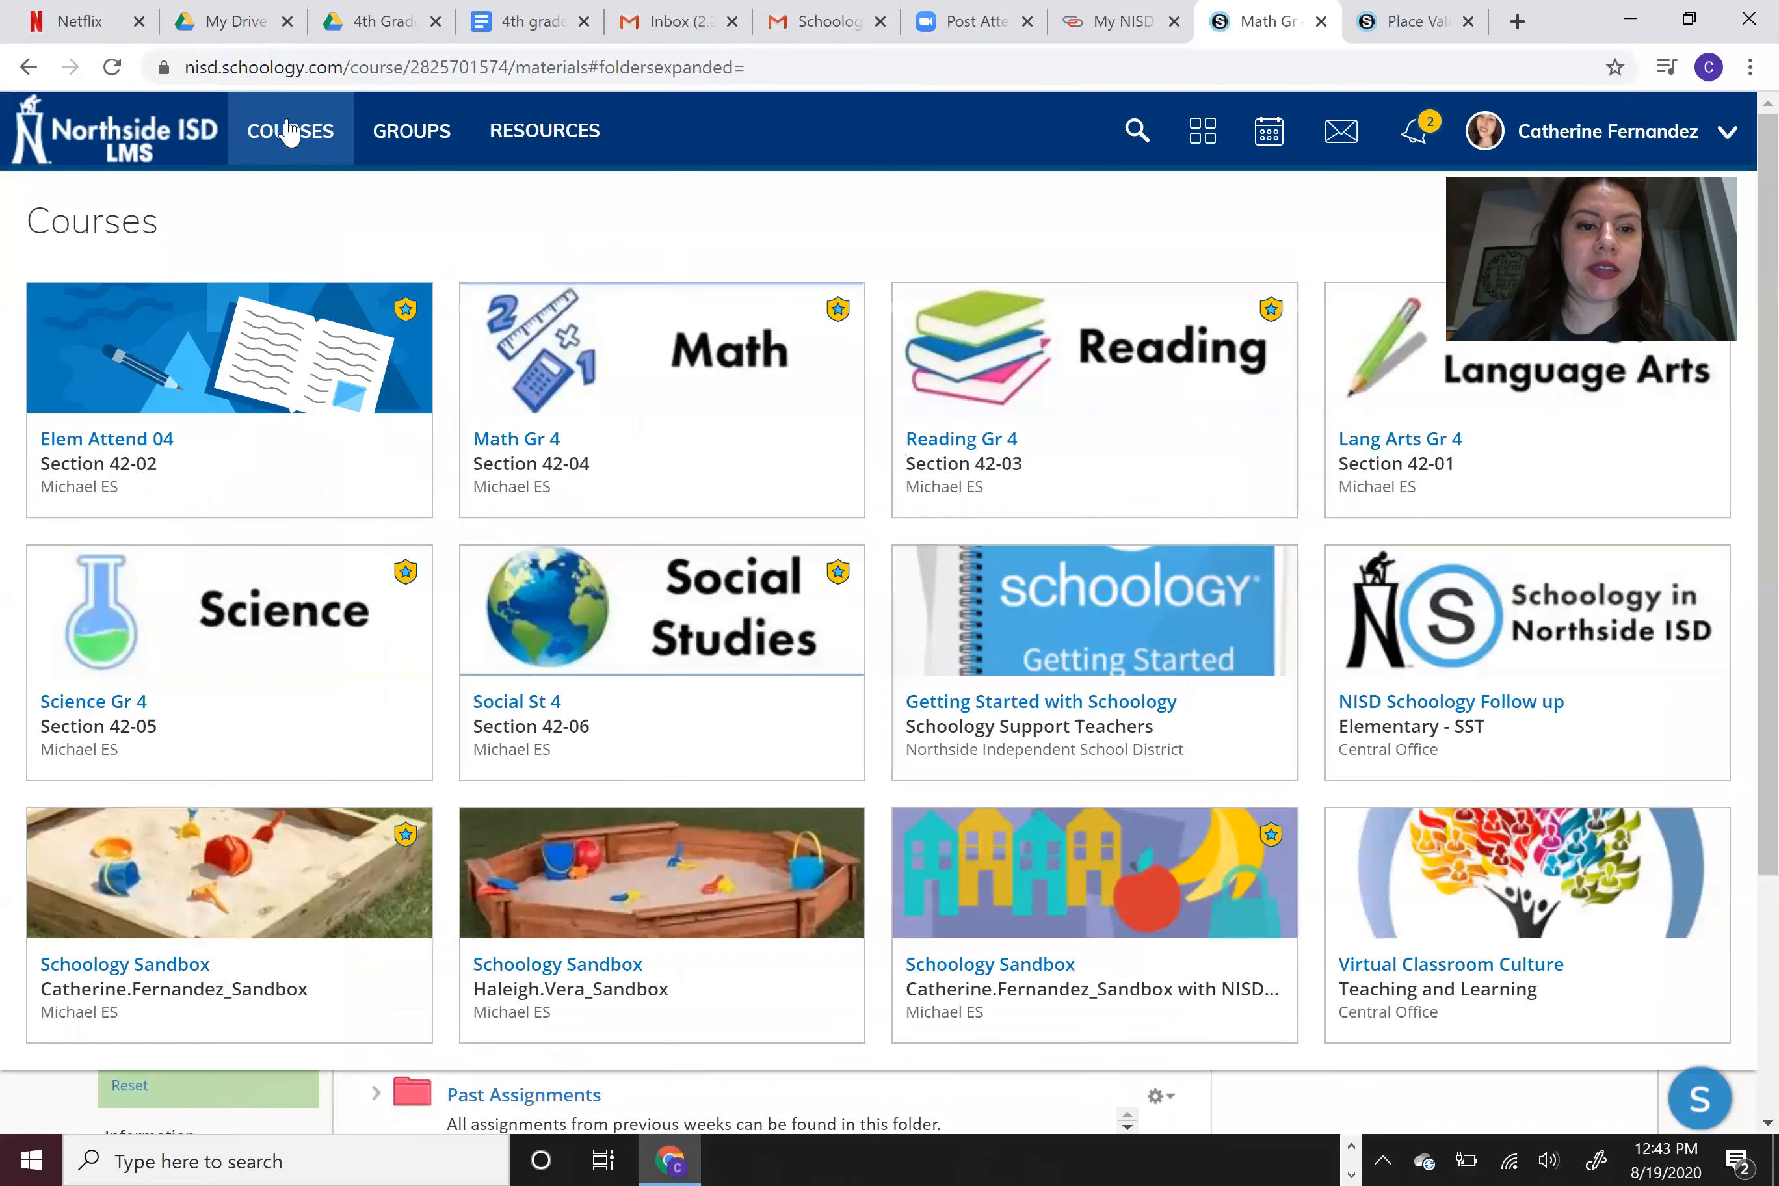
pyautogui.click(823, 417)
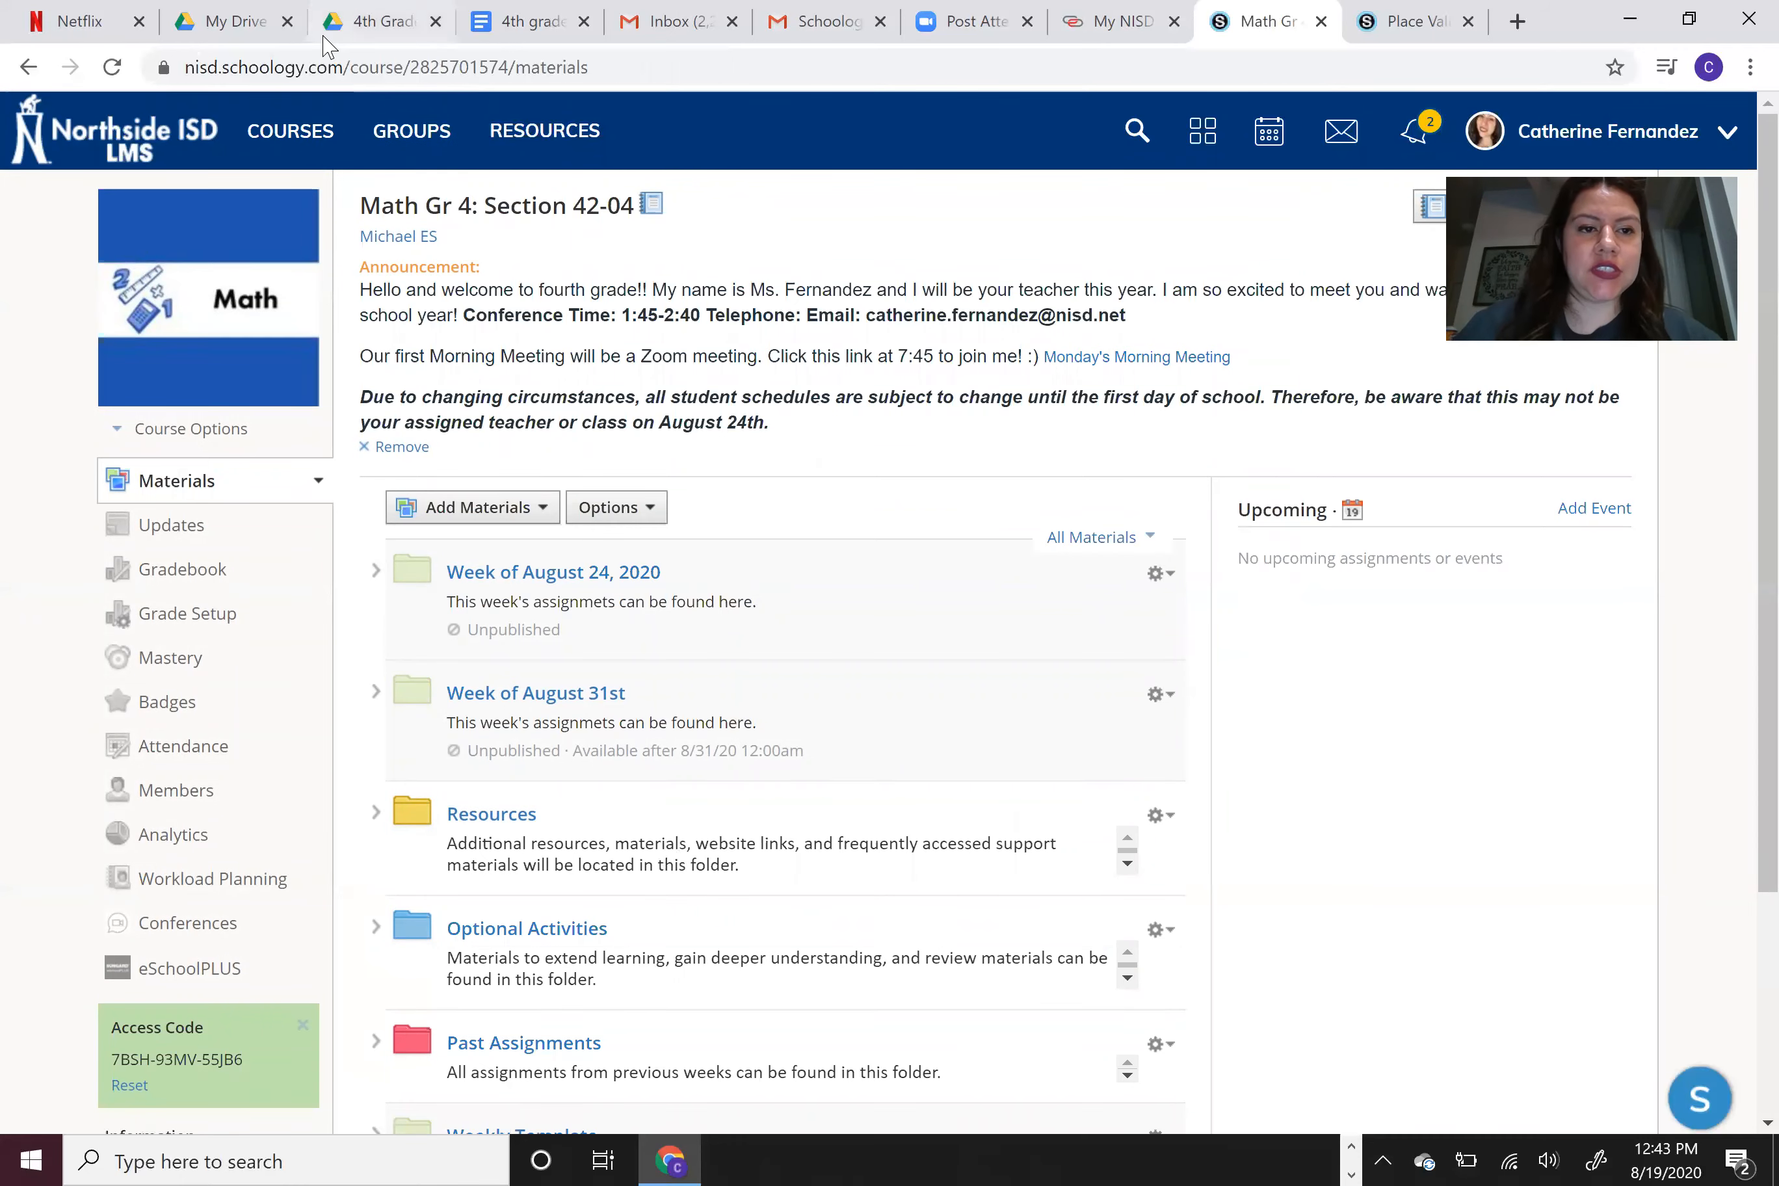
pyautogui.click(272, 136)
pyautogui.click(274, 142)
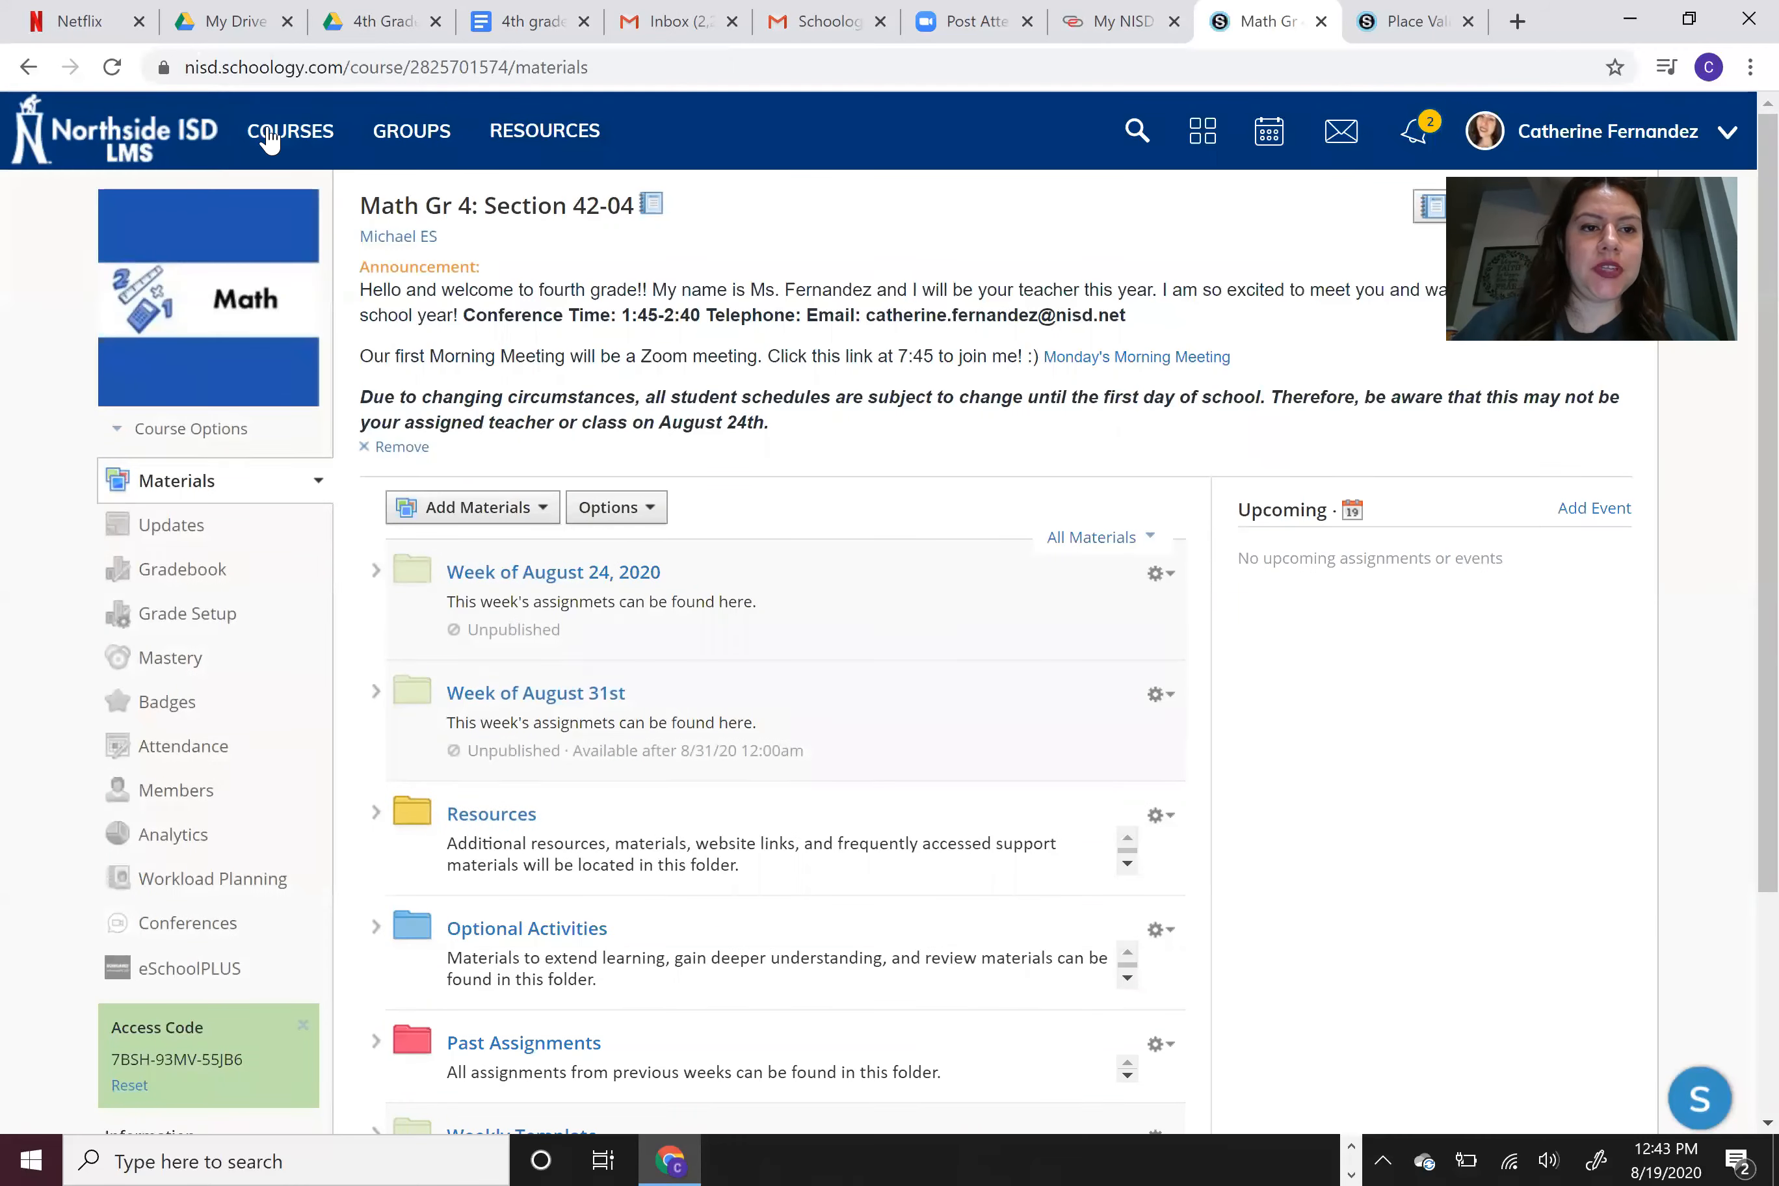
pyautogui.click(273, 139)
pyautogui.click(1204, 433)
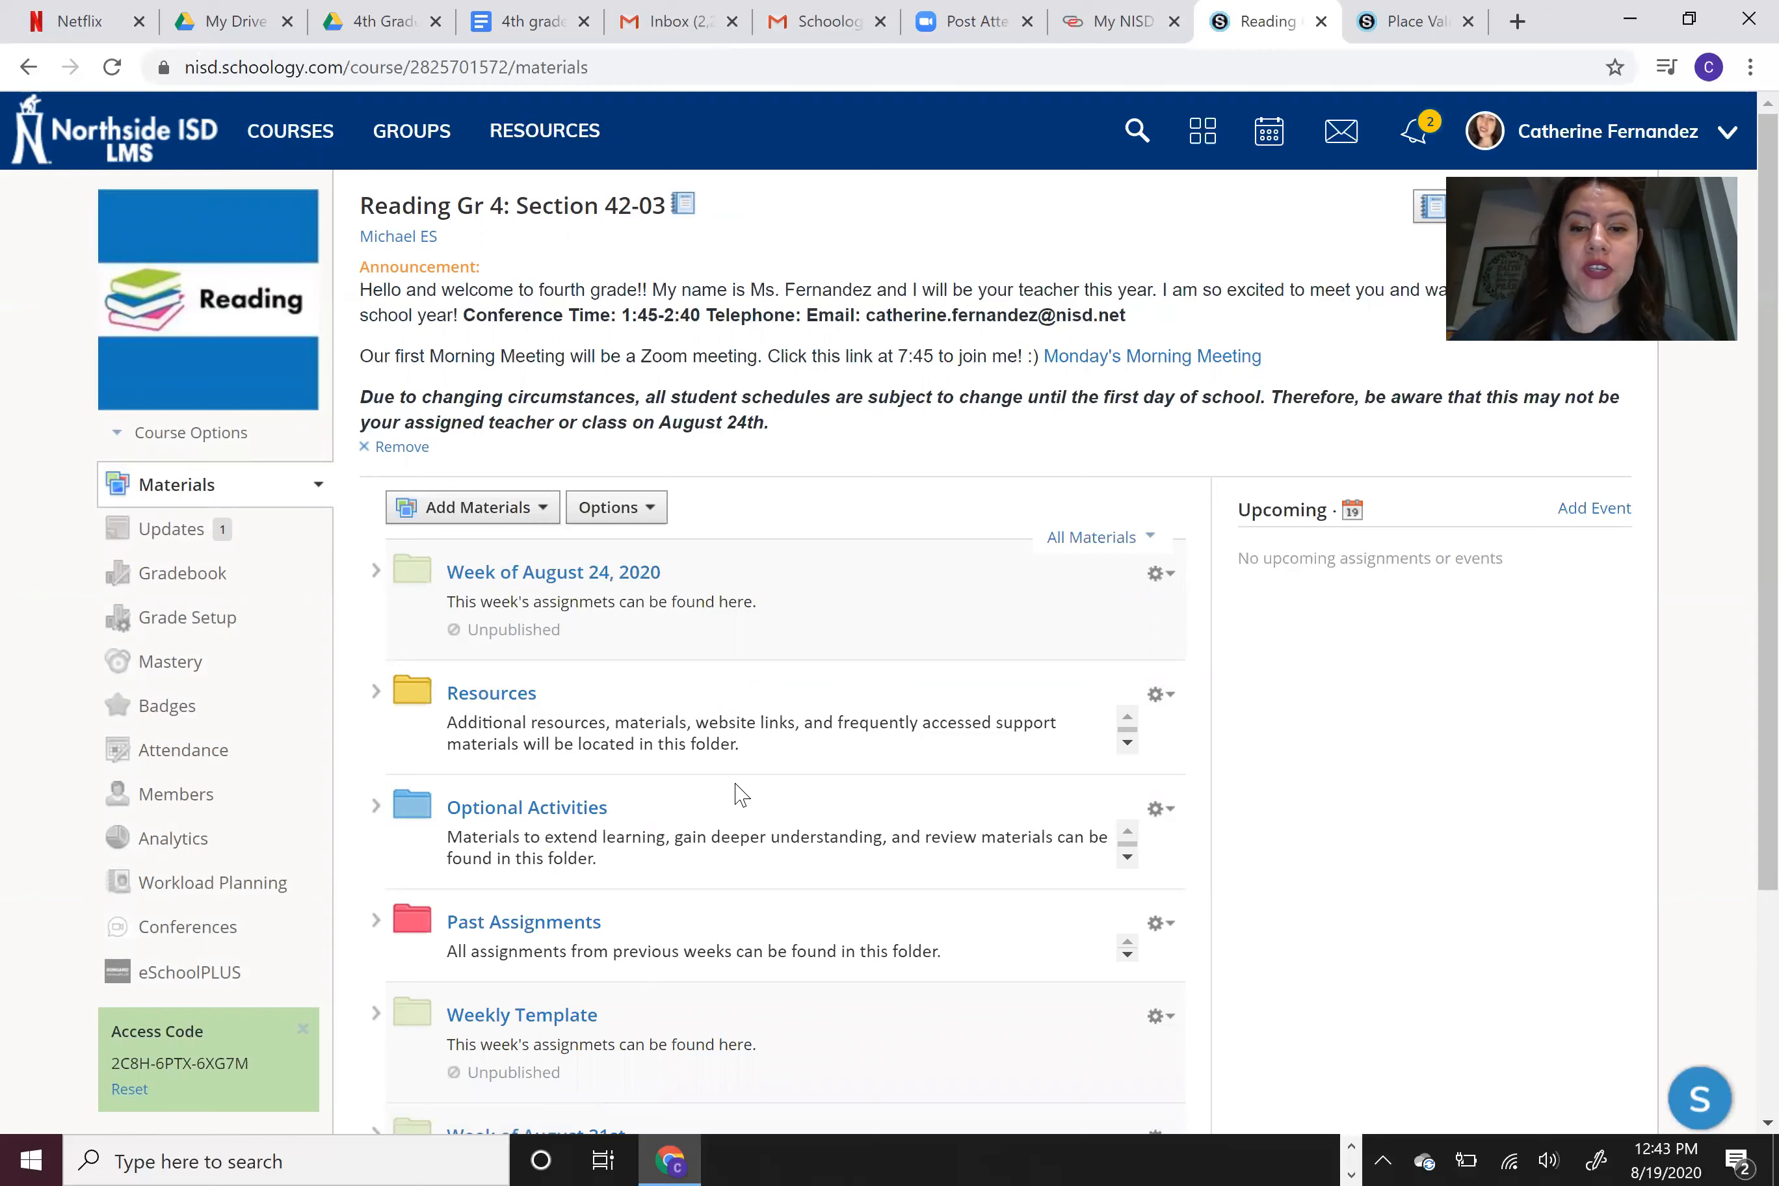
pyautogui.scroll(-4, 1744, 416)
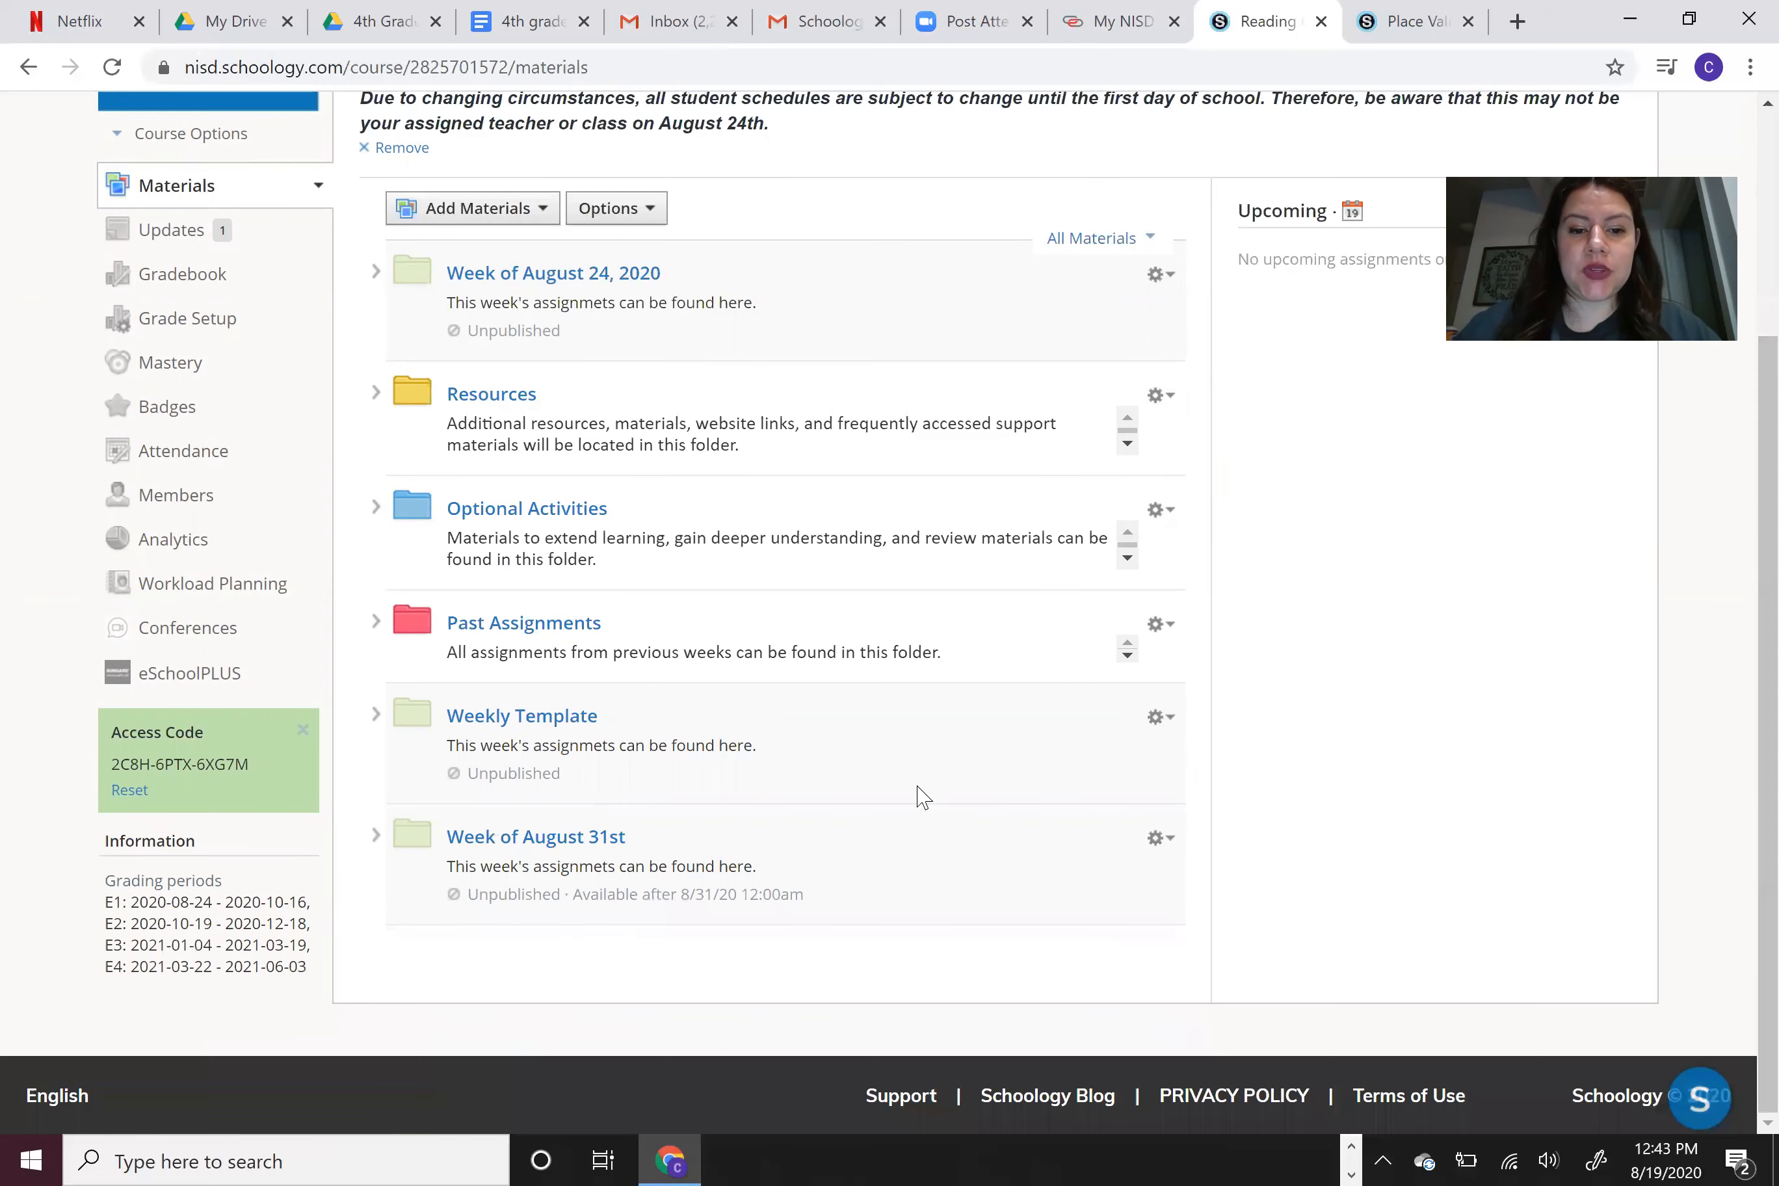
pyautogui.click(520, 845)
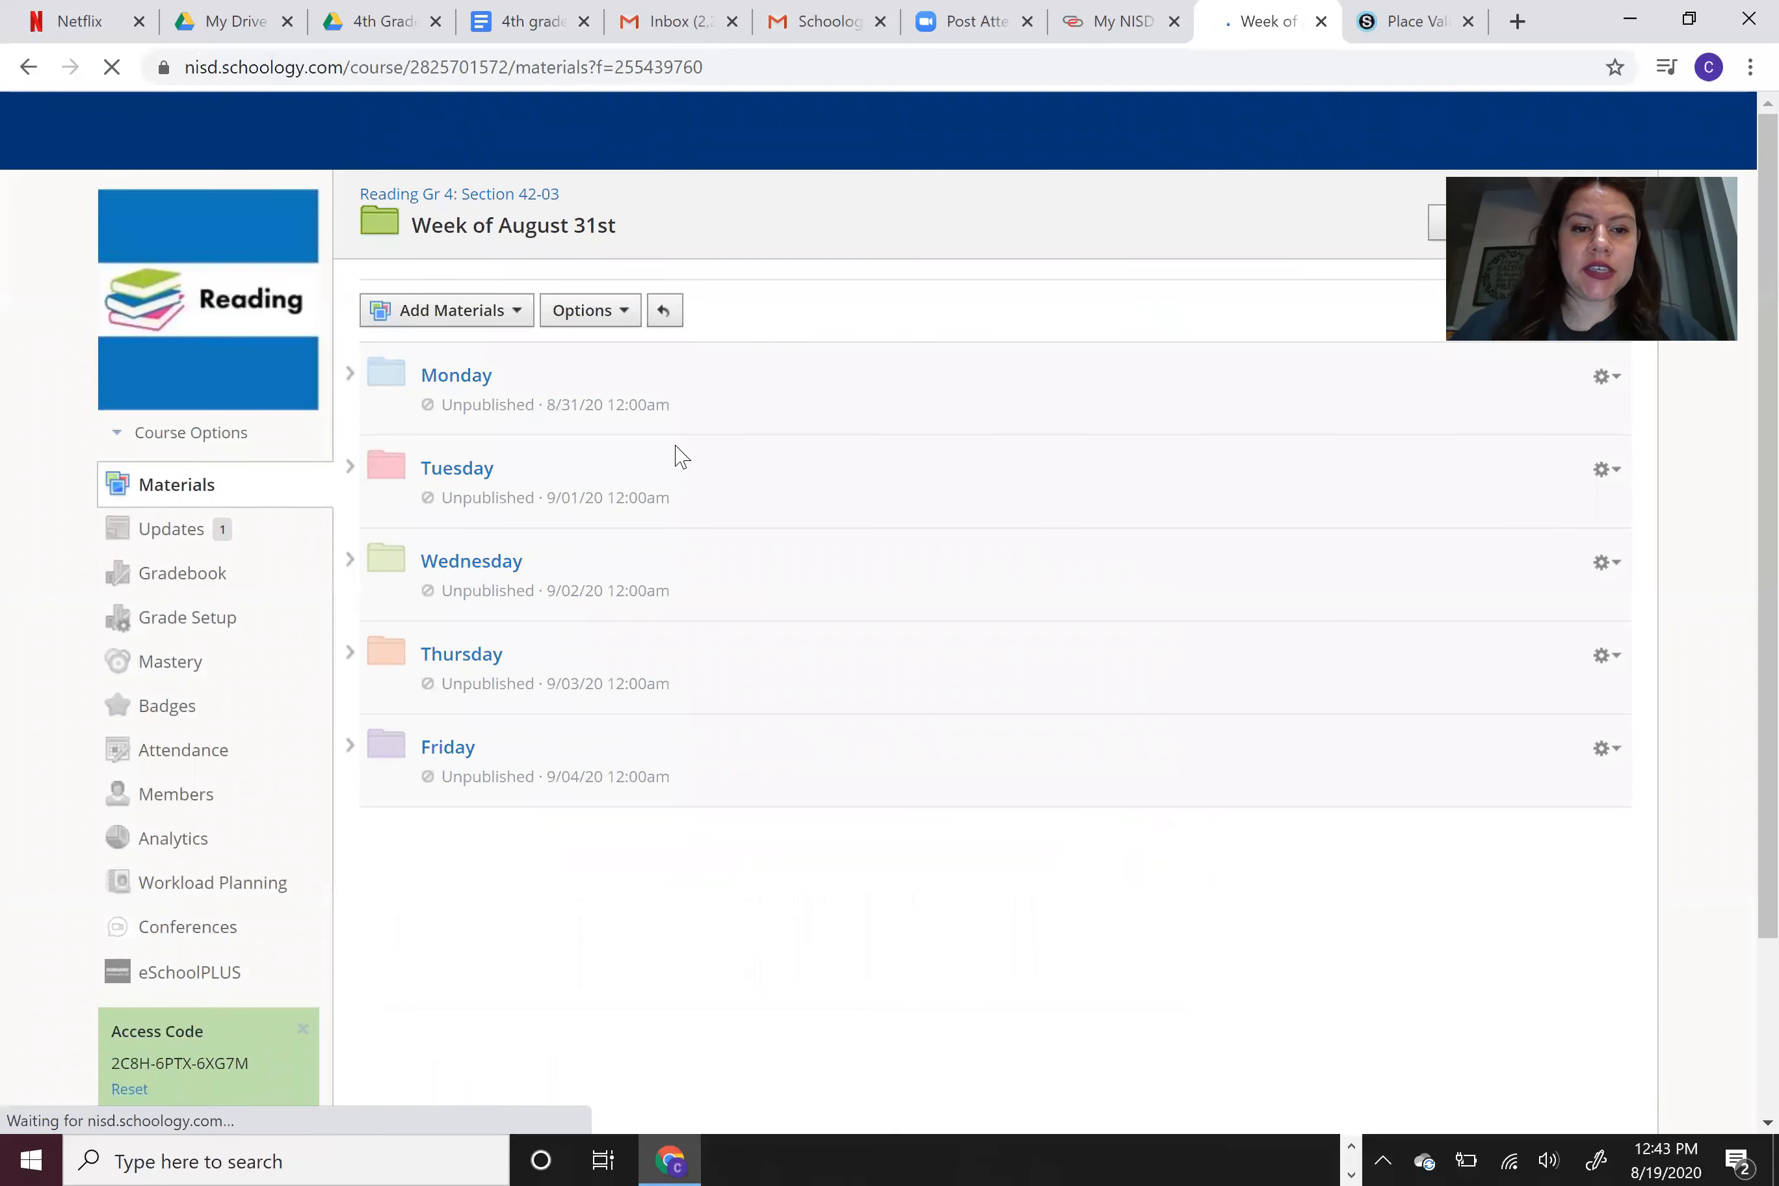